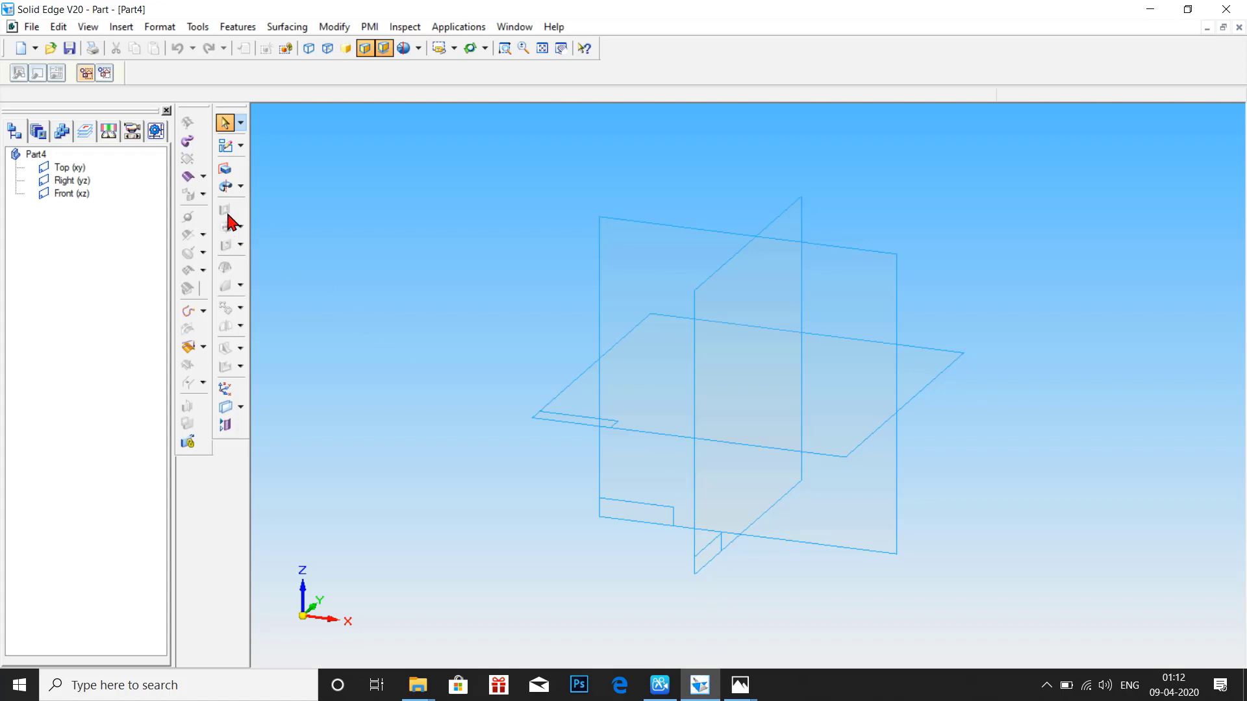
Step: Sketch a 32 mm diameter circle centred on the origin of the Front (xz) plane and close the sketch
{"action": "left_click", "coordinate": [226, 146]}
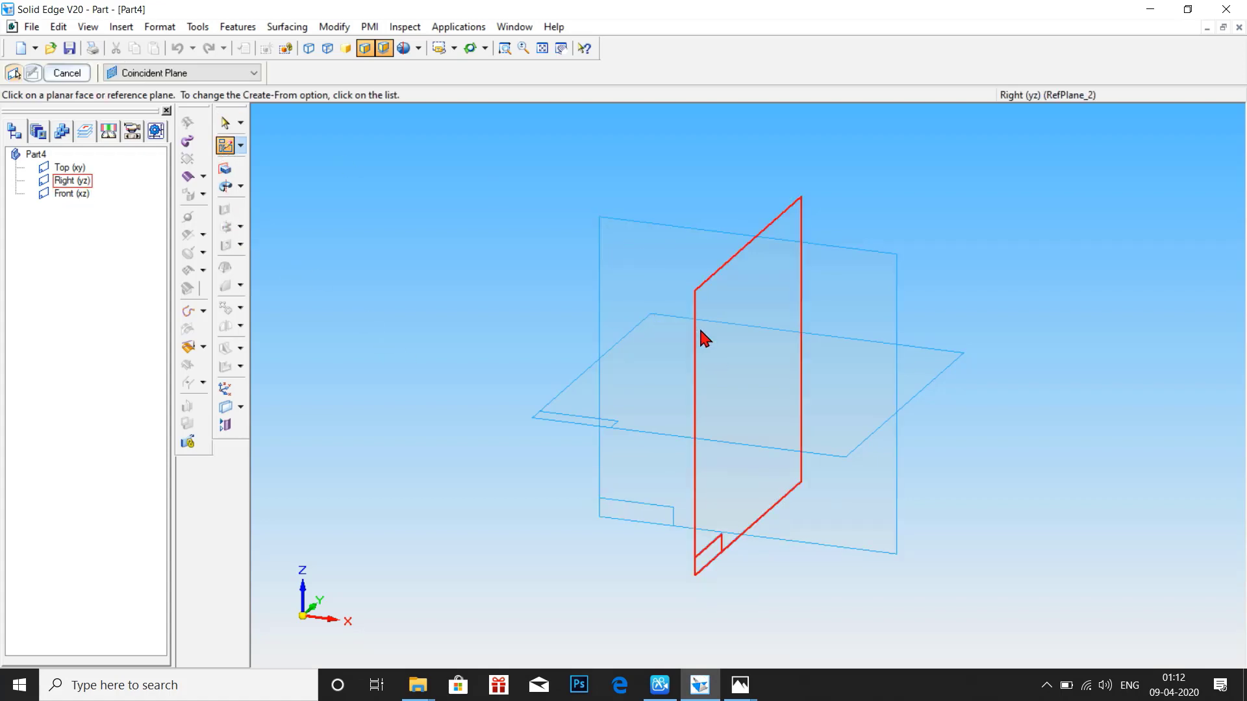
{"action": "left_click", "coordinate": [649, 278]}
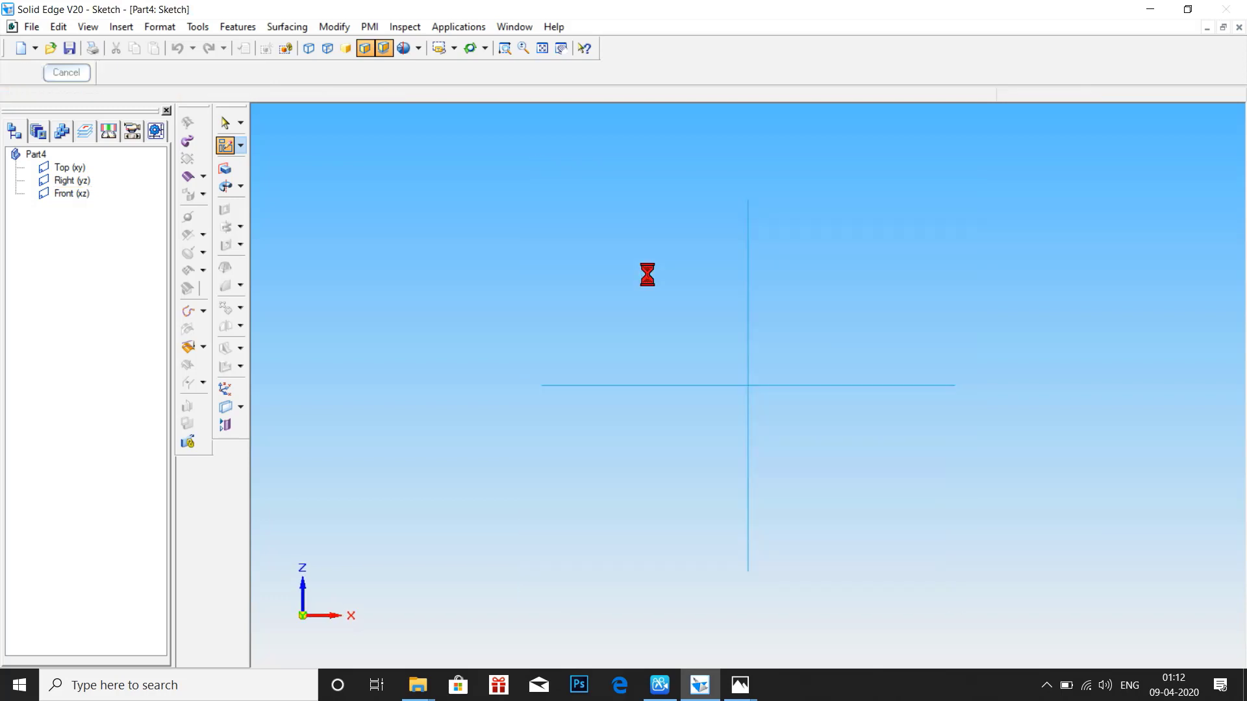
{"action": "left_click", "coordinate": [213, 195]}
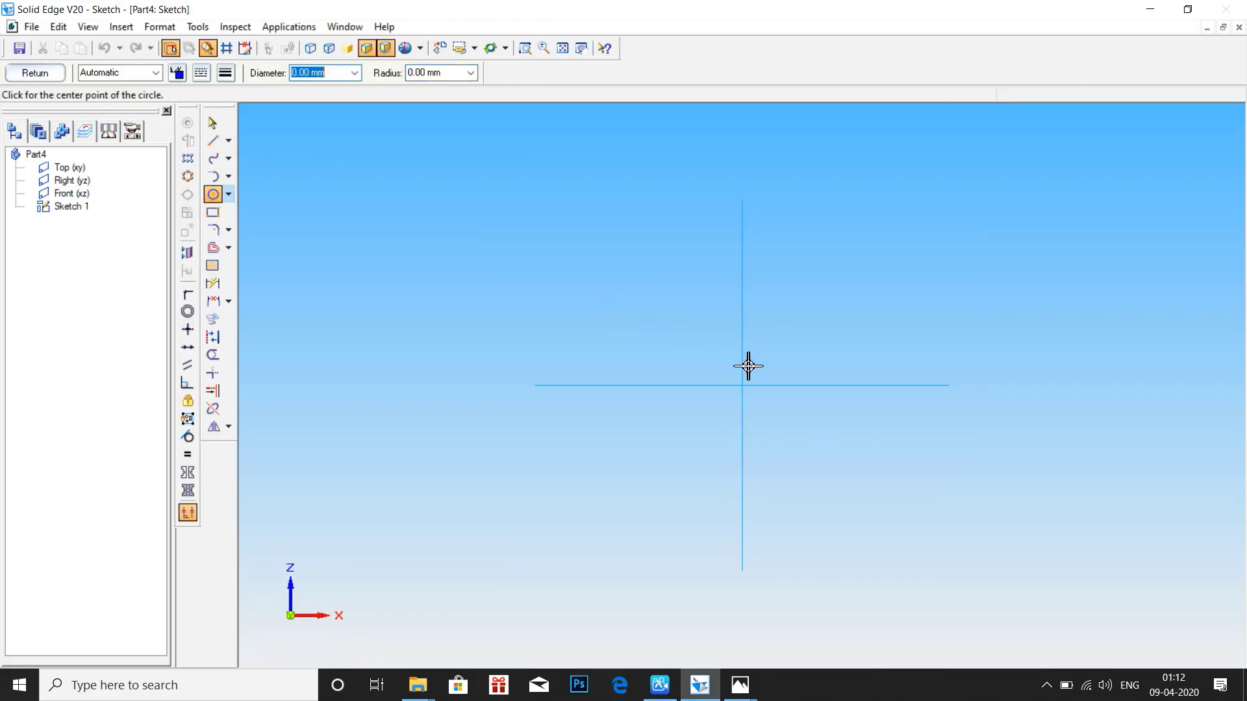
{"action": "left_click", "coordinate": [742, 384]}
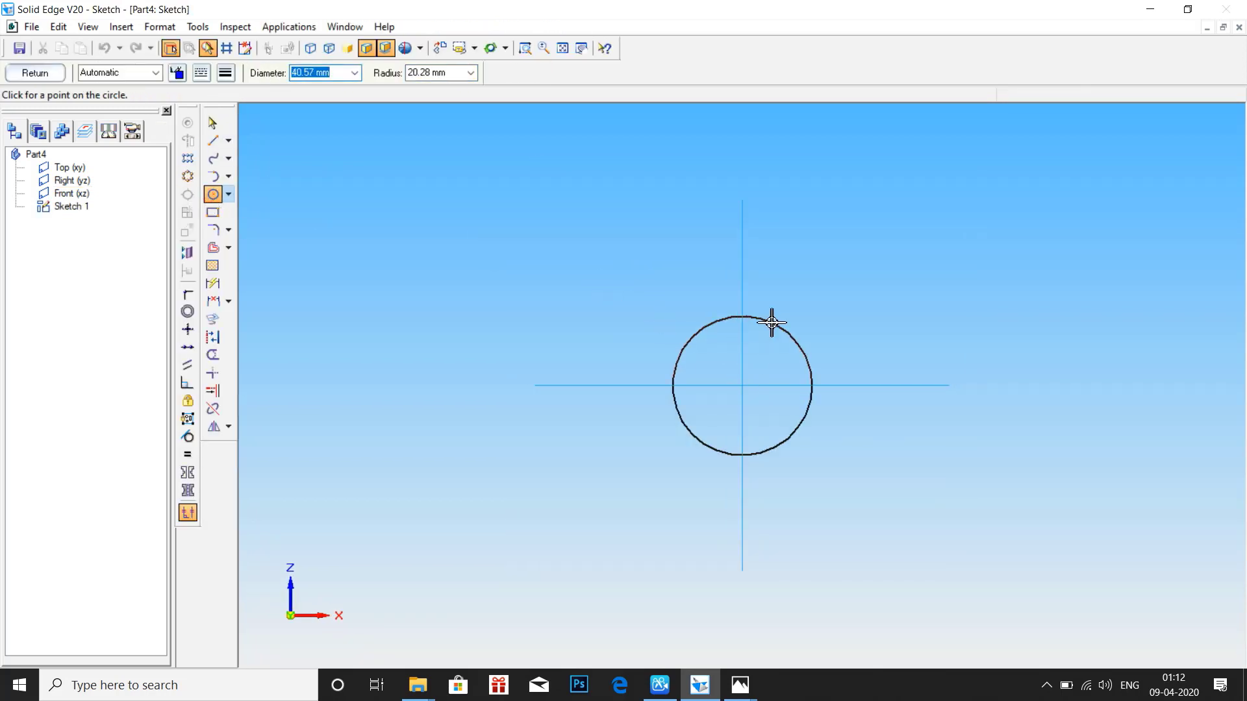
{"action": "type", "text": "32"}
{"action": "key", "text": "Return"}
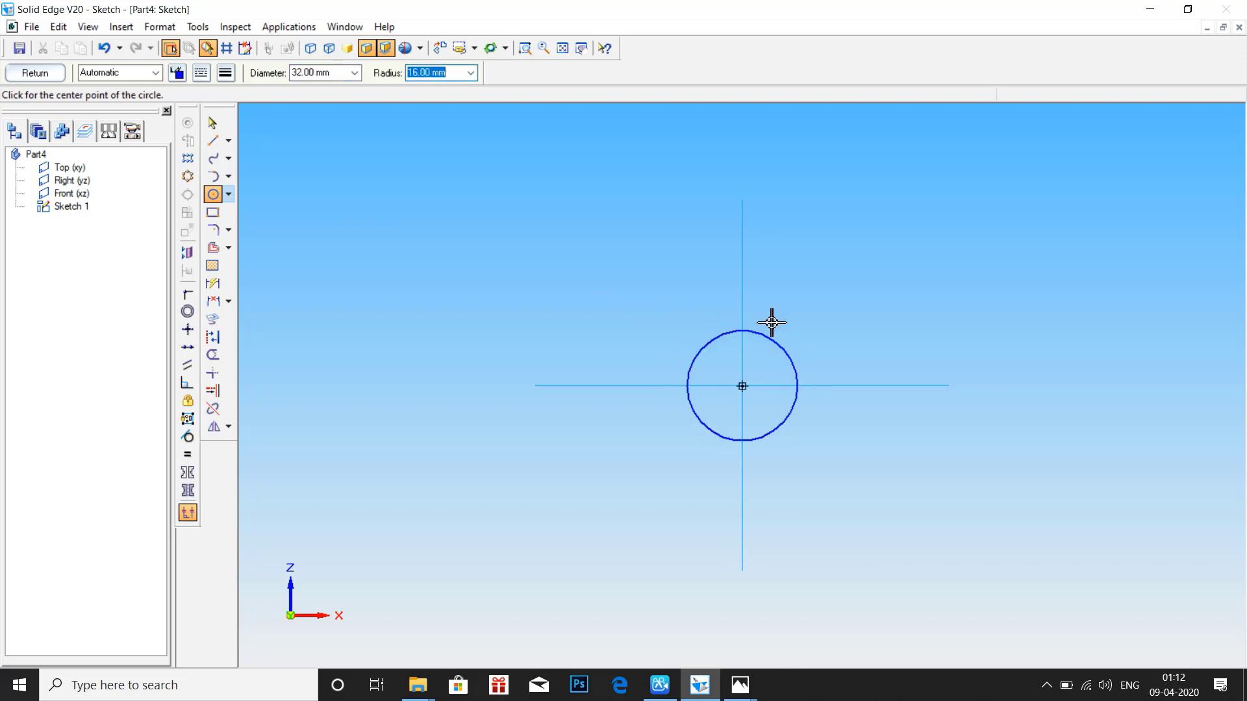
{"action": "left_click", "coordinate": [39, 74]}
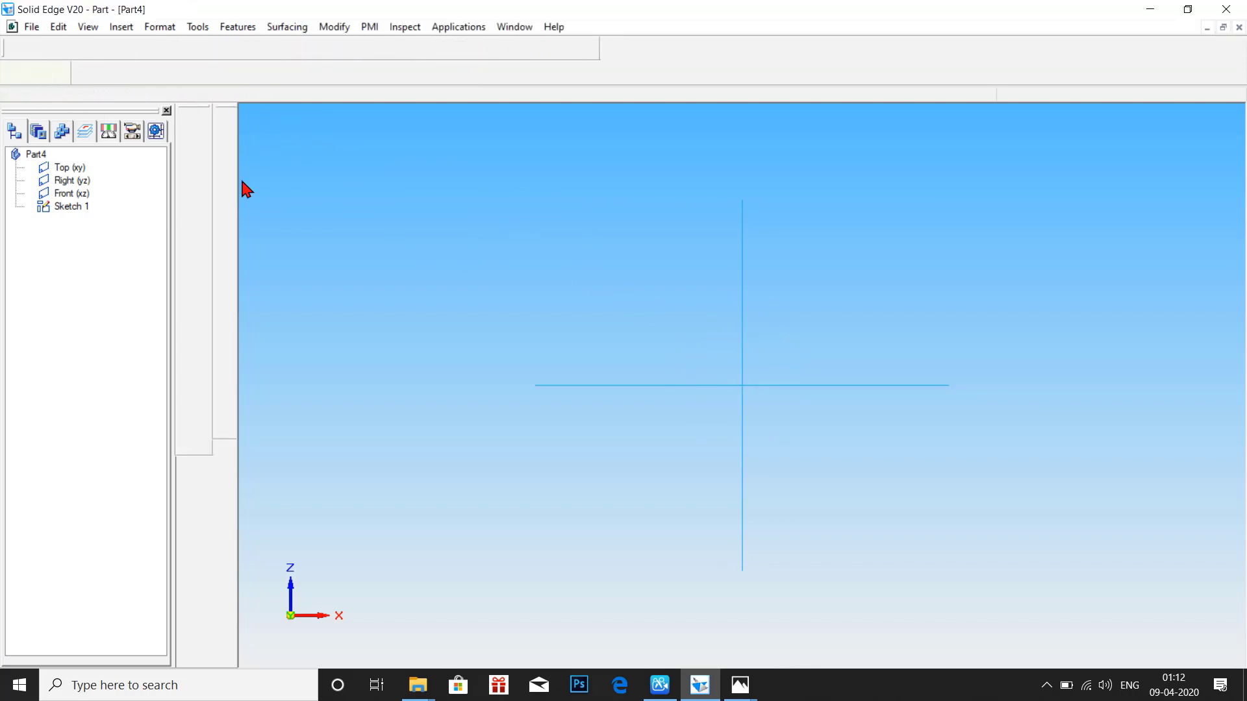
Step: Check the collar width on the tailstock drawing in Photos and extrude the 32 mm circle 12 mm in the positive Y direction
{"action": "mouse_move", "coordinate": [741, 685]}
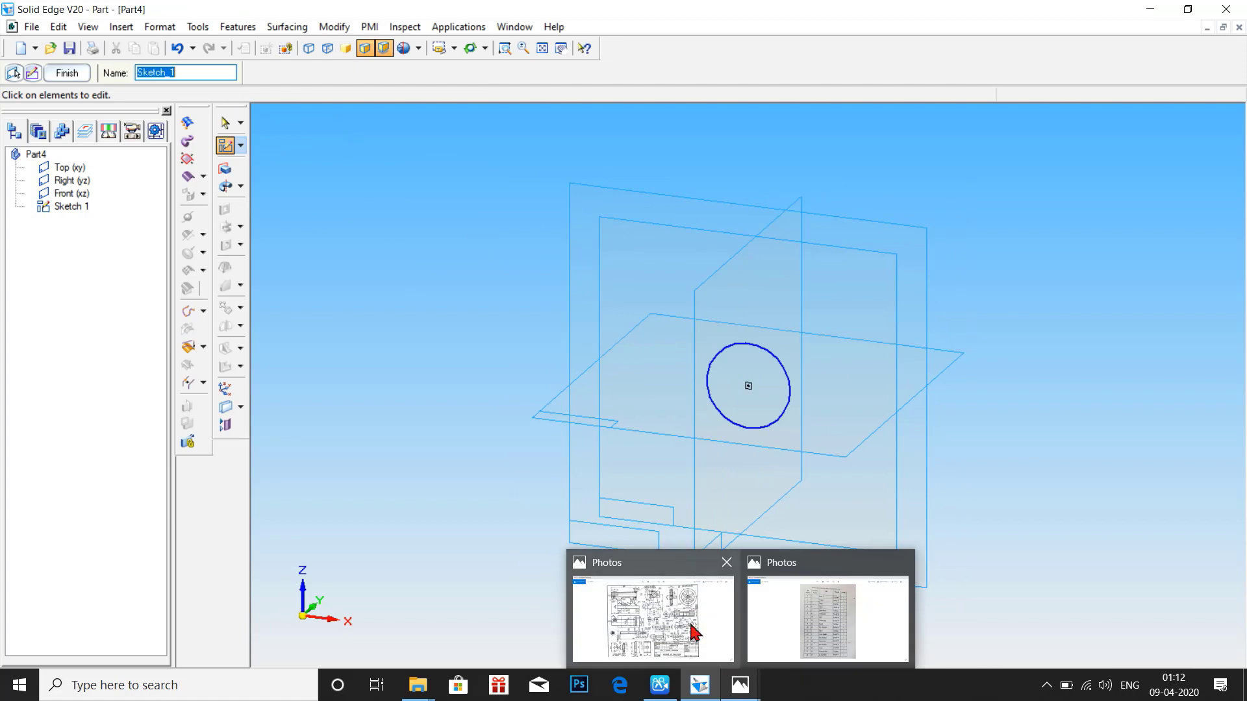
{"action": "left_click", "coordinate": [695, 634]}
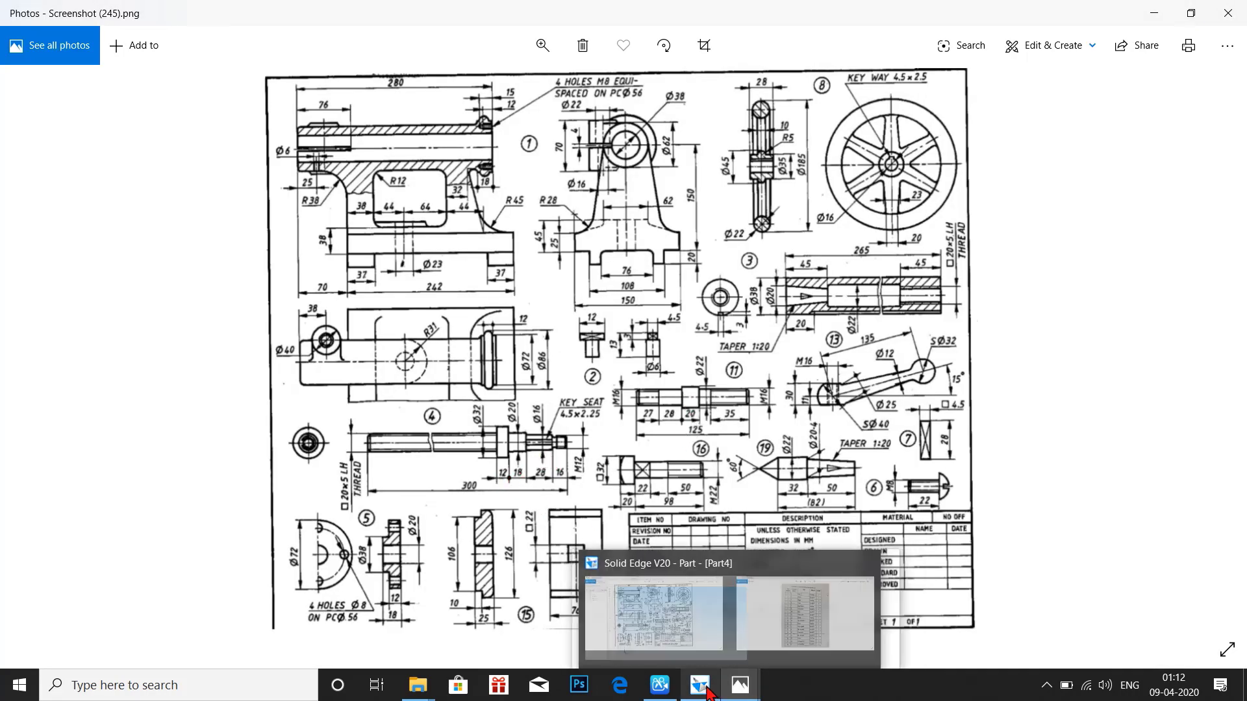
{"action": "left_click", "coordinate": [709, 663]}
{"action": "left_click", "coordinate": [225, 168]}
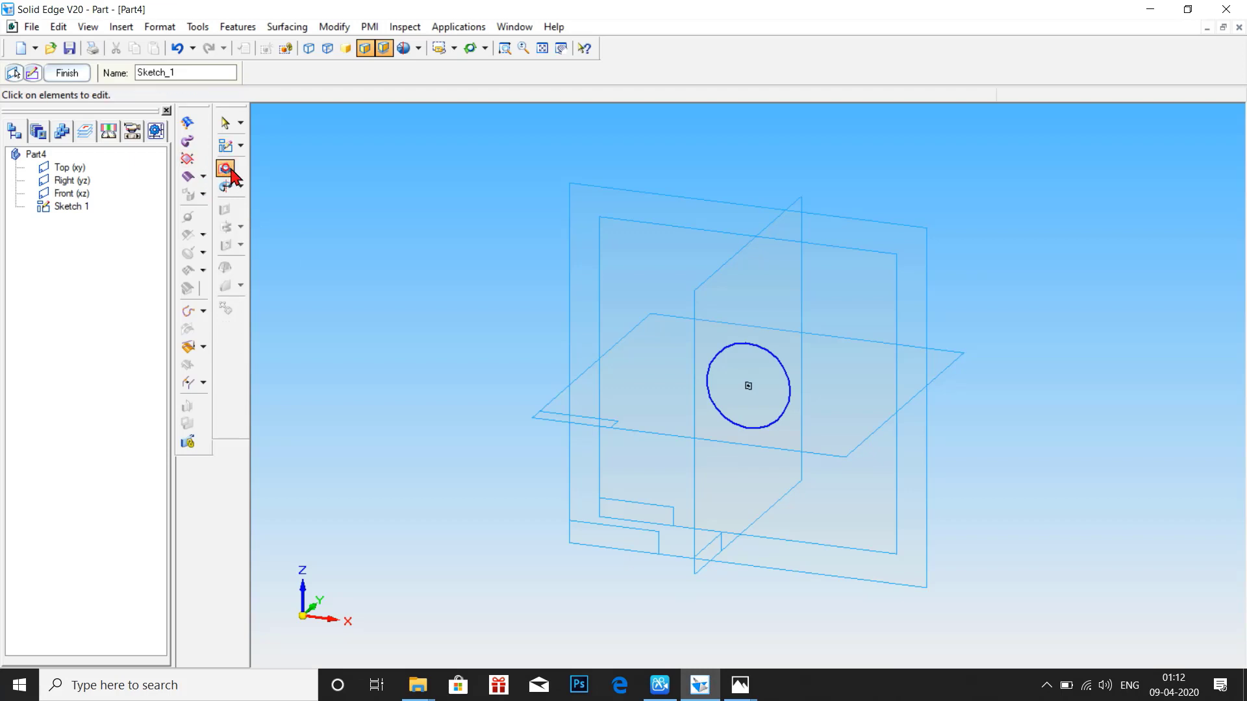
{"action": "left_click", "coordinate": [719, 355]}
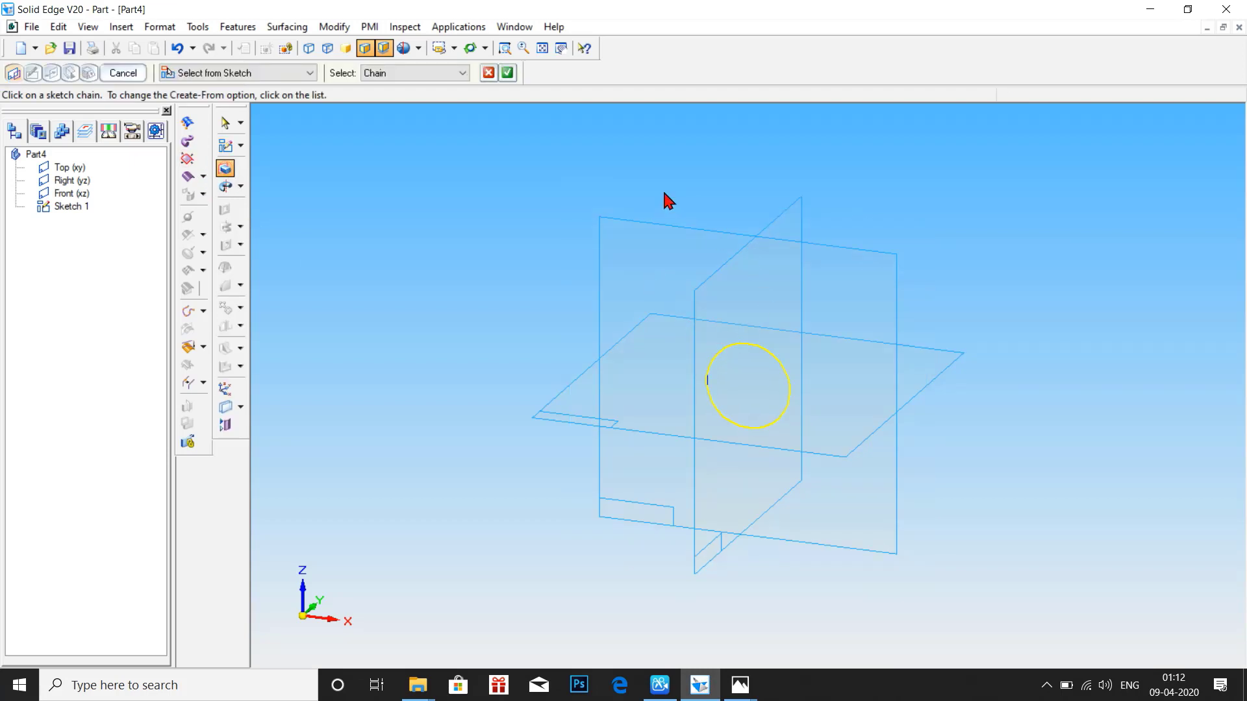
{"action": "left_click", "coordinate": [507, 72]}
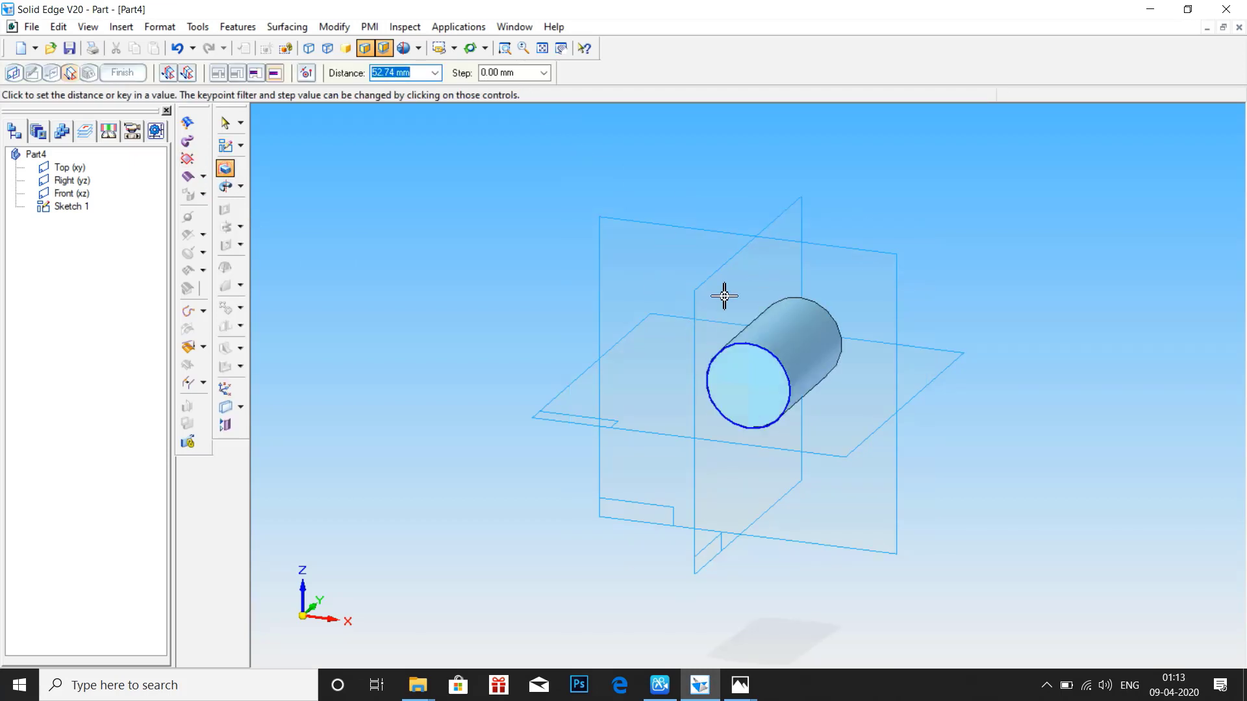
{"action": "type", "text": "2"}
{"action": "key", "text": "Return"}
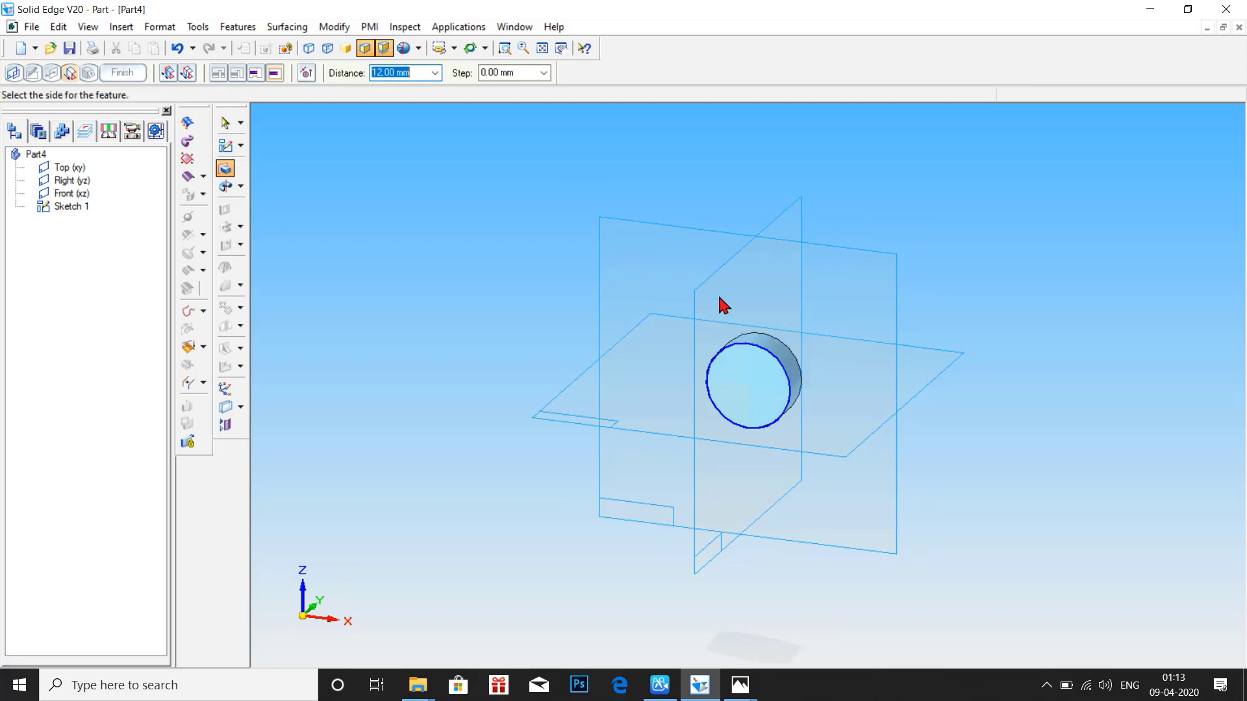
{"action": "left_click", "coordinate": [719, 298]}
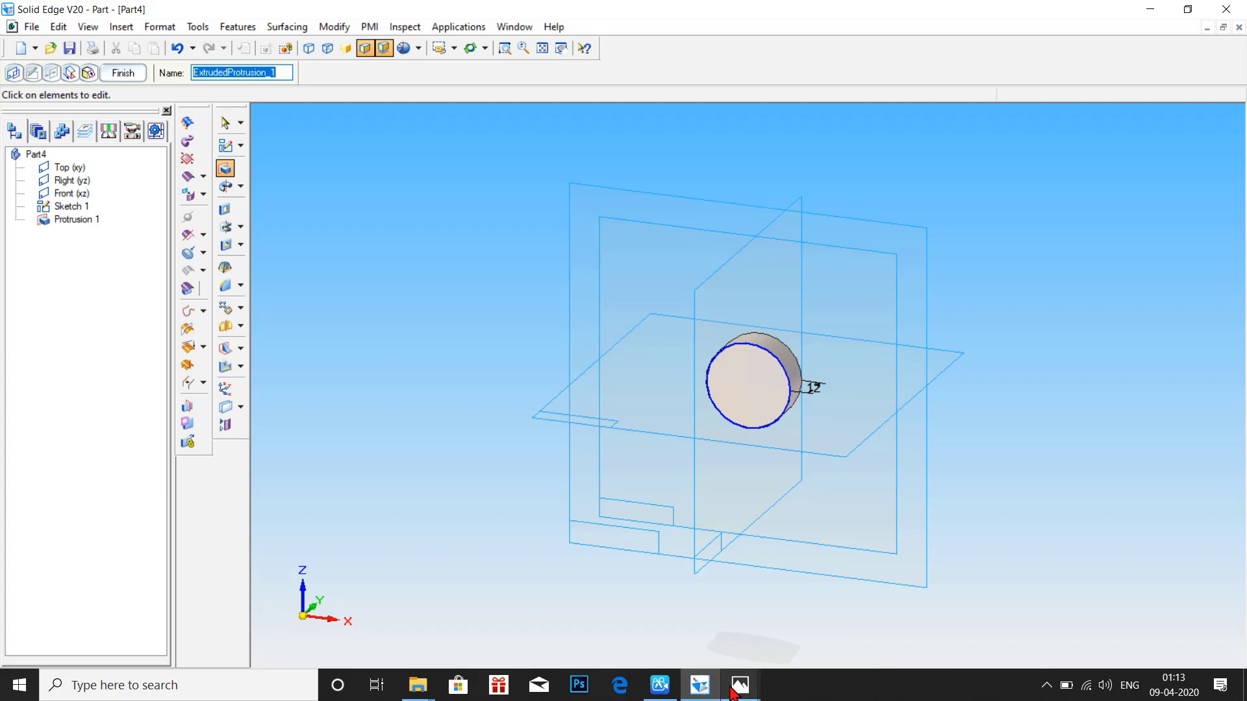
Step: Consult the tailstock drawing in Photos and sketch a concentric 20 mm diameter circle on the positive-Y end face of the 32 mm cylinder
{"action": "mouse_move", "coordinate": [741, 686]}
{"action": "left_click", "coordinate": [699, 641]}
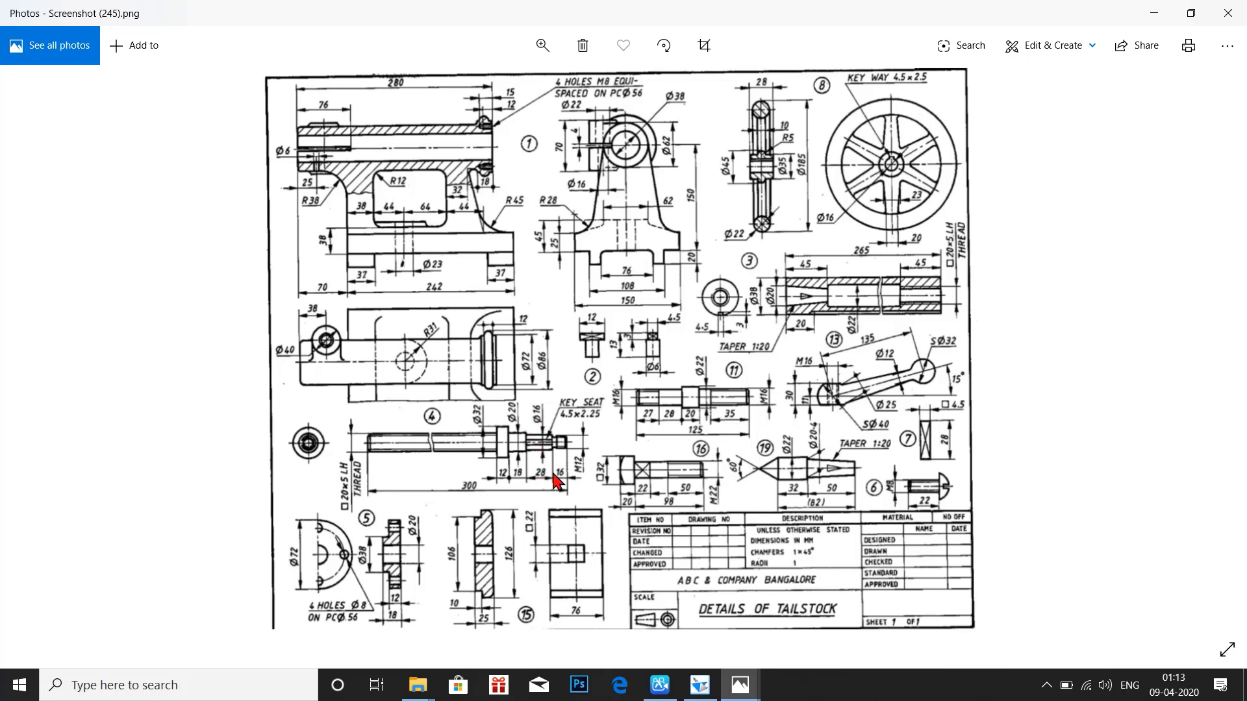
{"action": "left_click", "coordinate": [709, 685]}
{"action": "mouse_move", "coordinate": [857, 426]}
{"action": "middle_mouse_down"}
{"action": "mouse_move", "coordinate": [799, 437]}
{"action": "mouse_move", "coordinate": [743, 473]}
{"action": "mouse_move", "coordinate": [640, 159]}
{"action": "middle_mouse_up"}
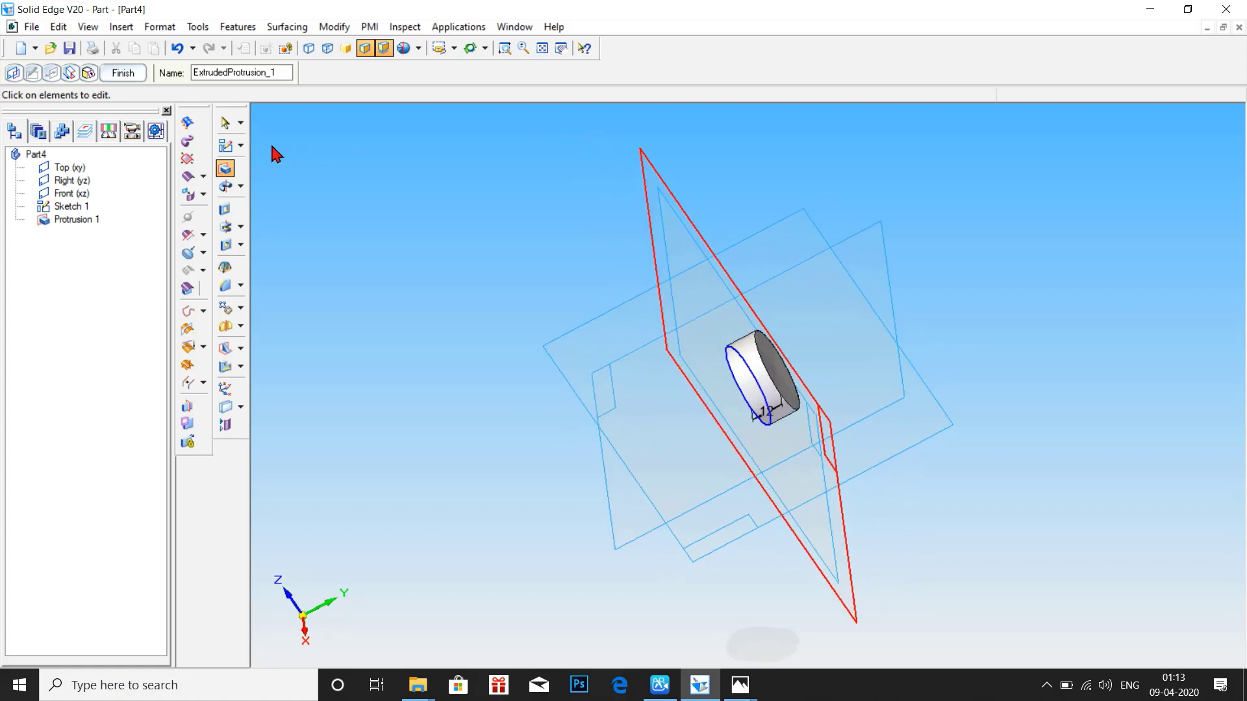
{"action": "left_click", "coordinate": [234, 148]}
{"action": "left_click", "coordinate": [773, 376]}
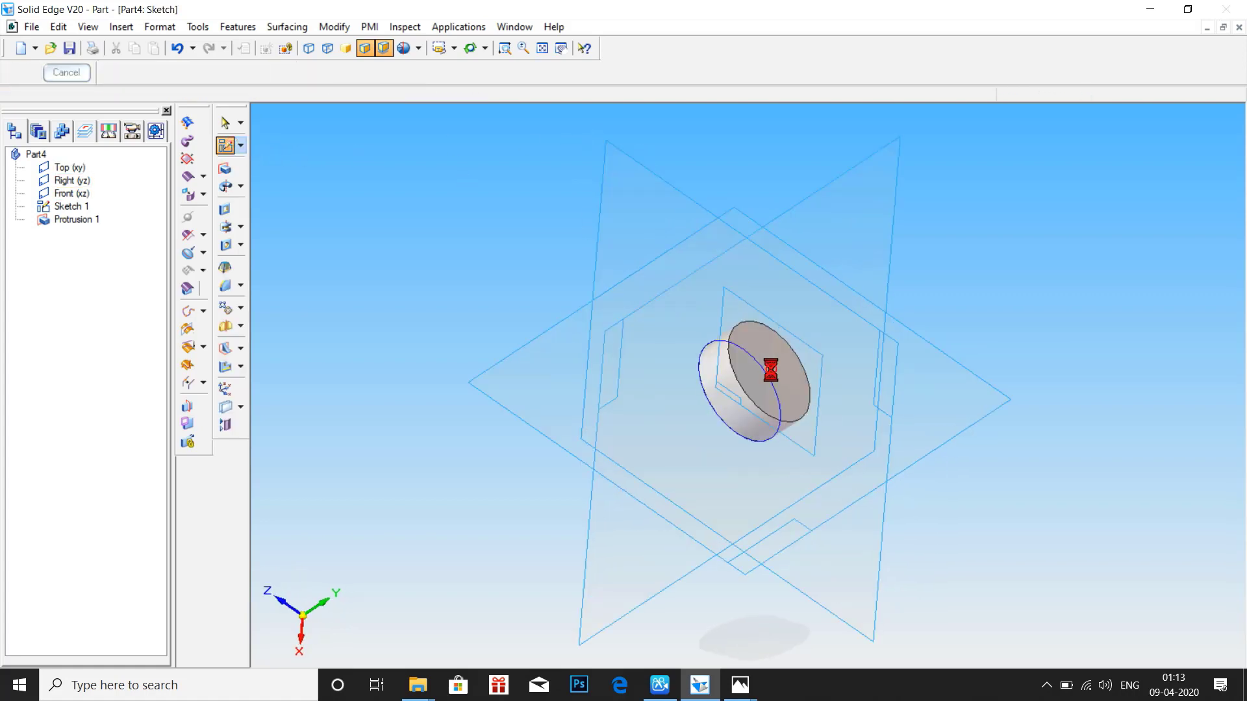
{"action": "left_click", "coordinate": [212, 194]}
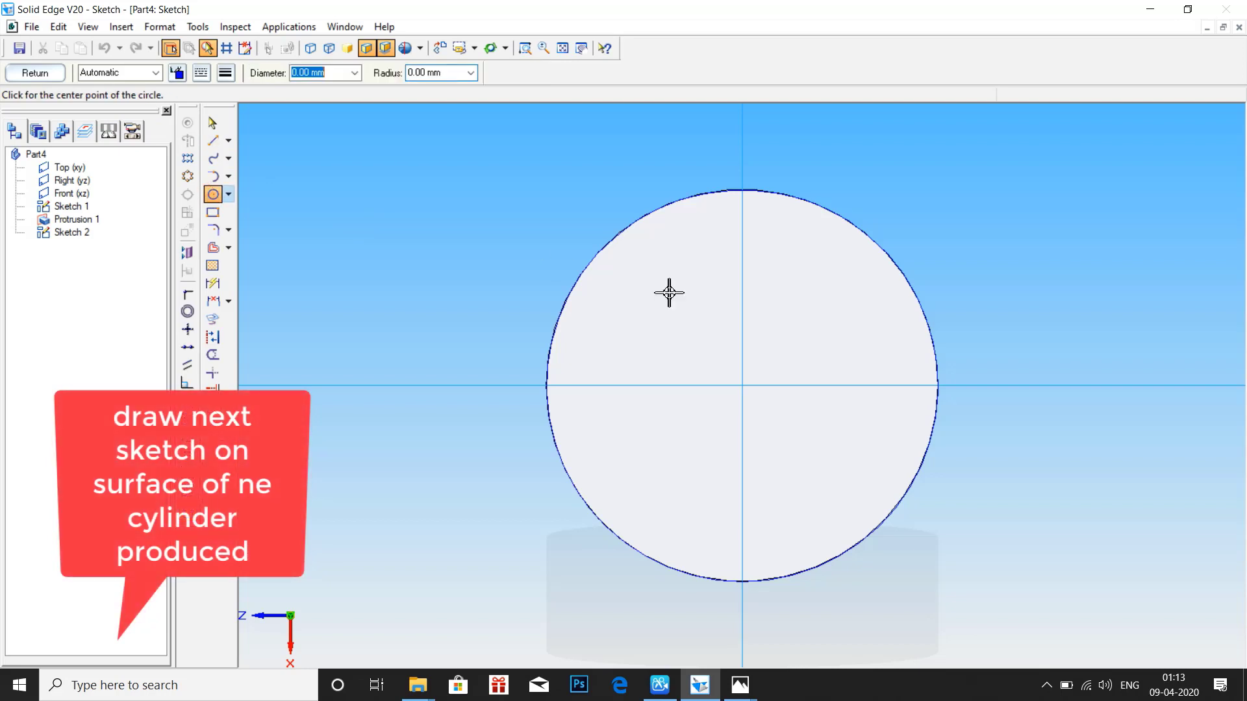
{"action": "left_click", "coordinate": [742, 385]}
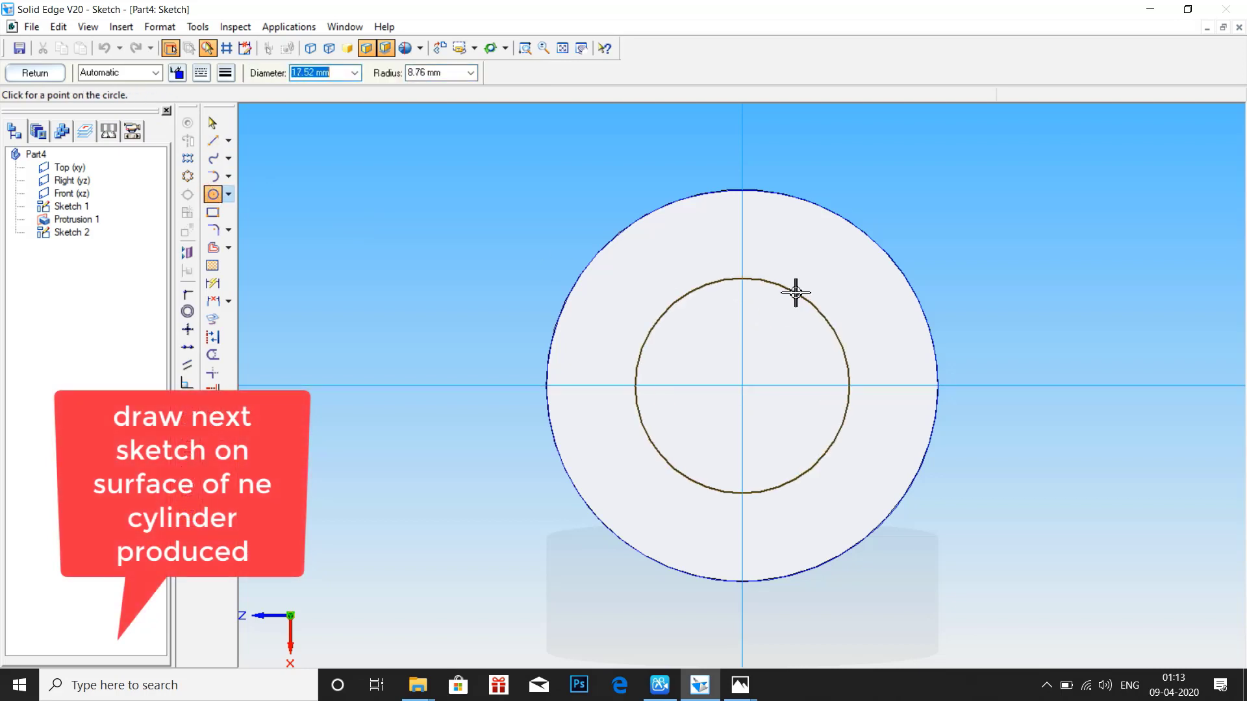
{"action": "type", "text": "20"}
{"action": "key", "text": "Return"}
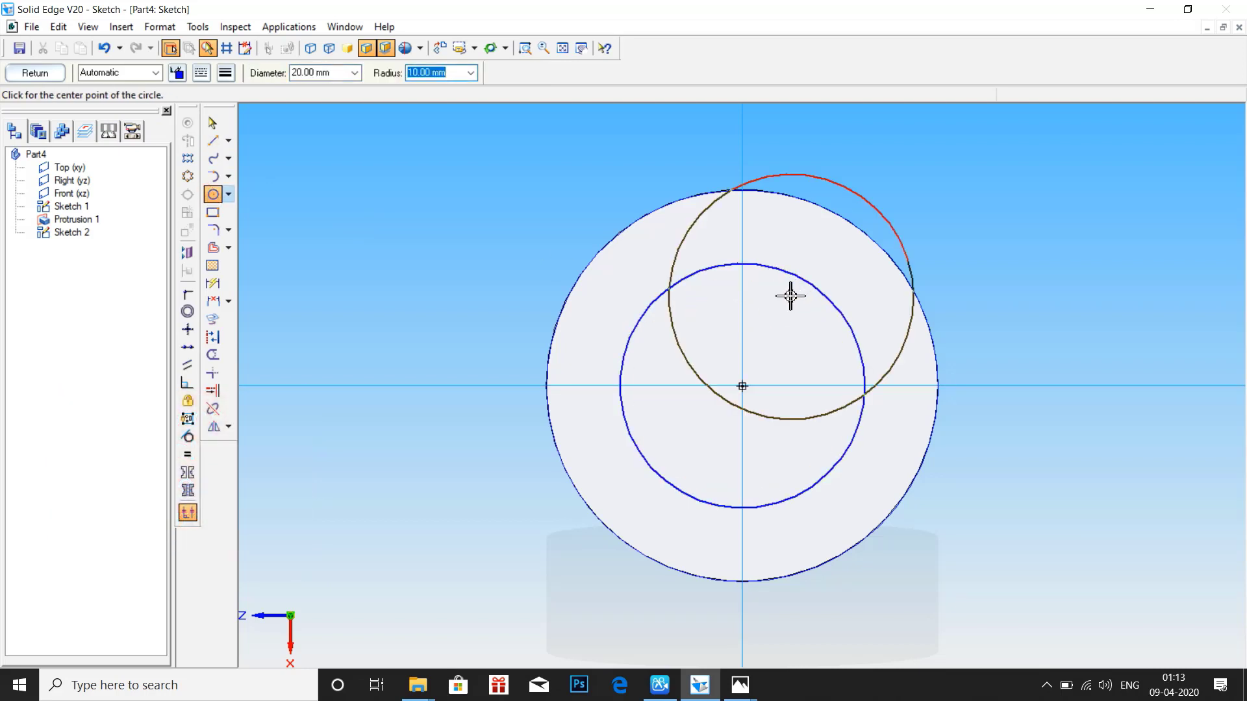
{"action": "left_click", "coordinate": [36, 73]}
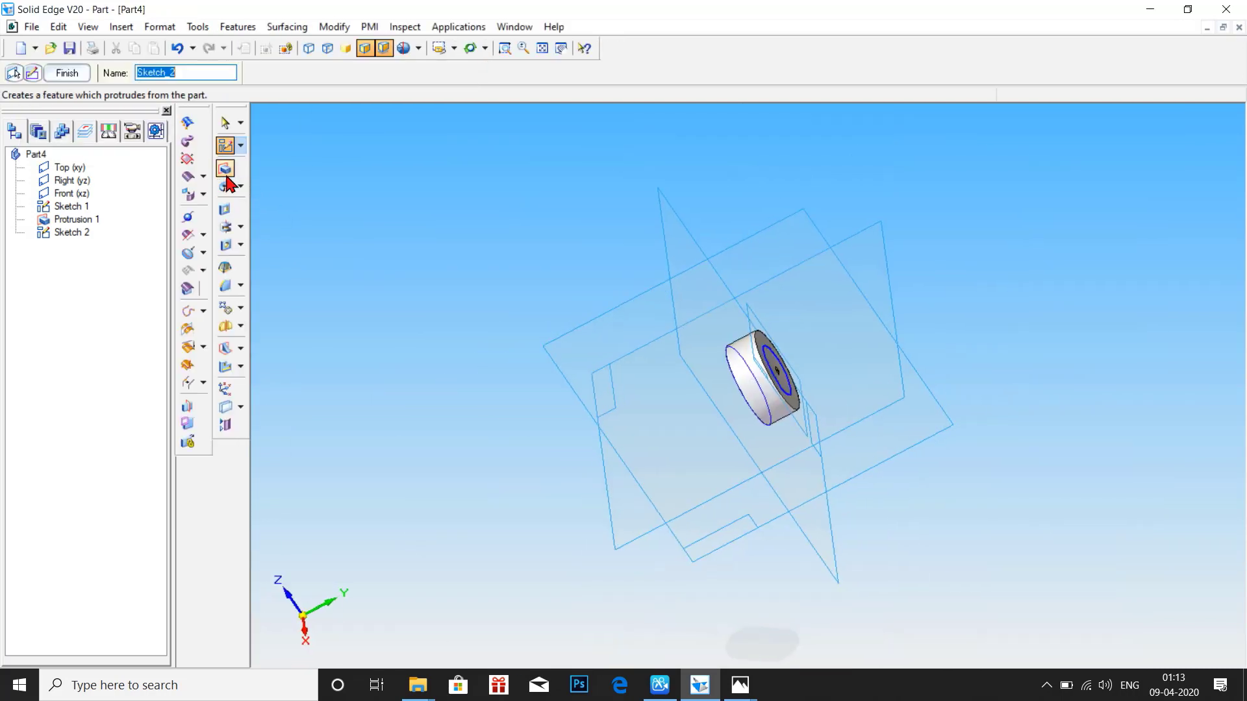
Step: Extrude the 20 mm circle 18 mm outward from the collar face, checking the length on the drawing in Photos
{"action": "left_click", "coordinate": [224, 172]}
{"action": "left_click", "coordinate": [768, 366]}
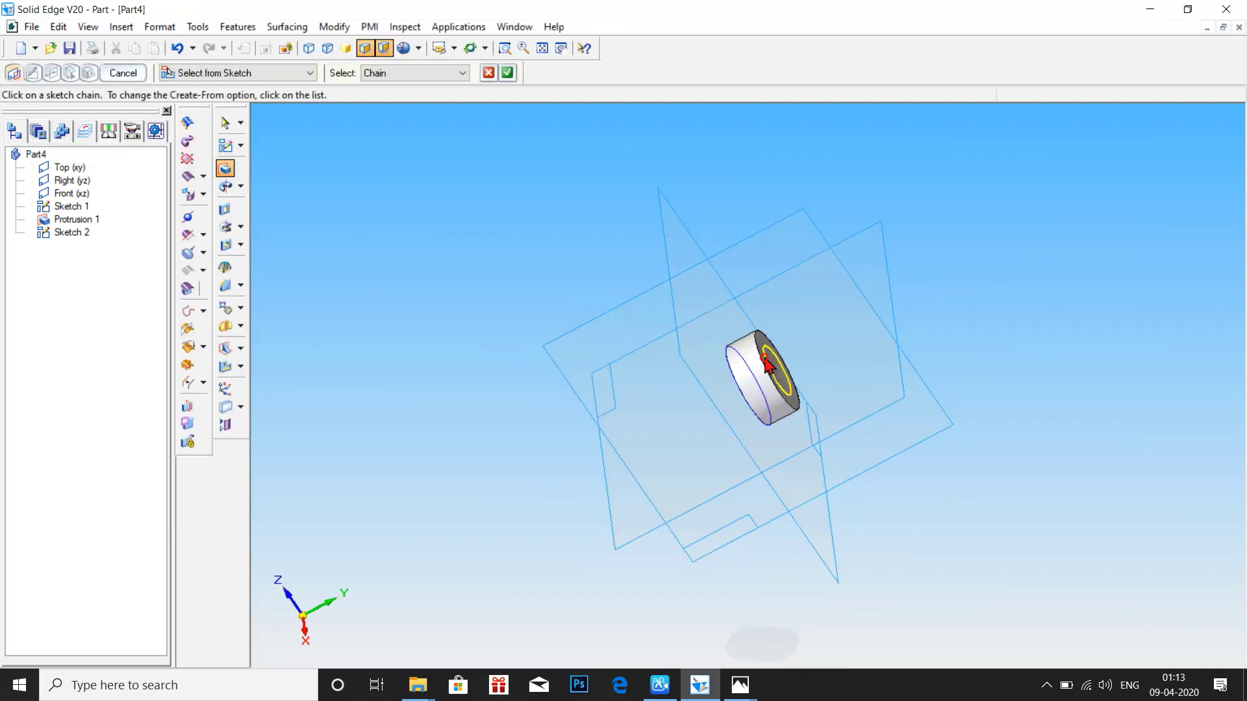
{"action": "left_click", "coordinate": [508, 74]}
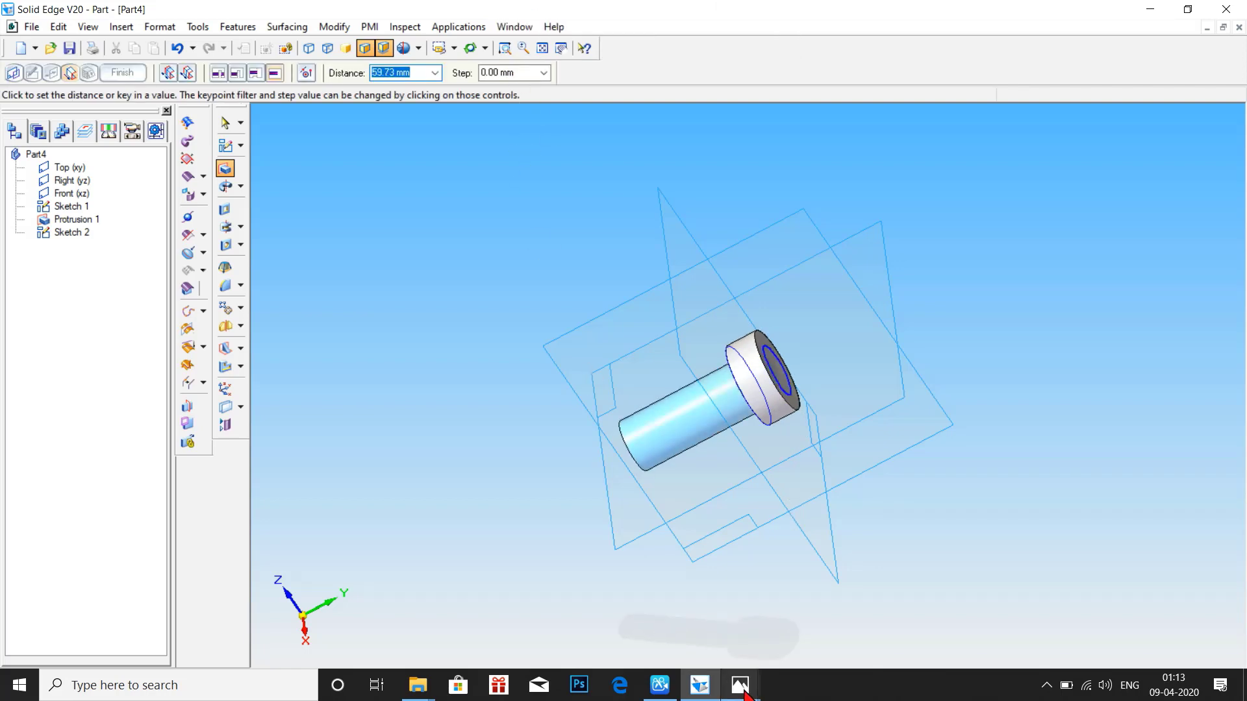
{"action": "mouse_move", "coordinate": [740, 688]}
{"action": "mouse_move", "coordinate": [721, 656]}
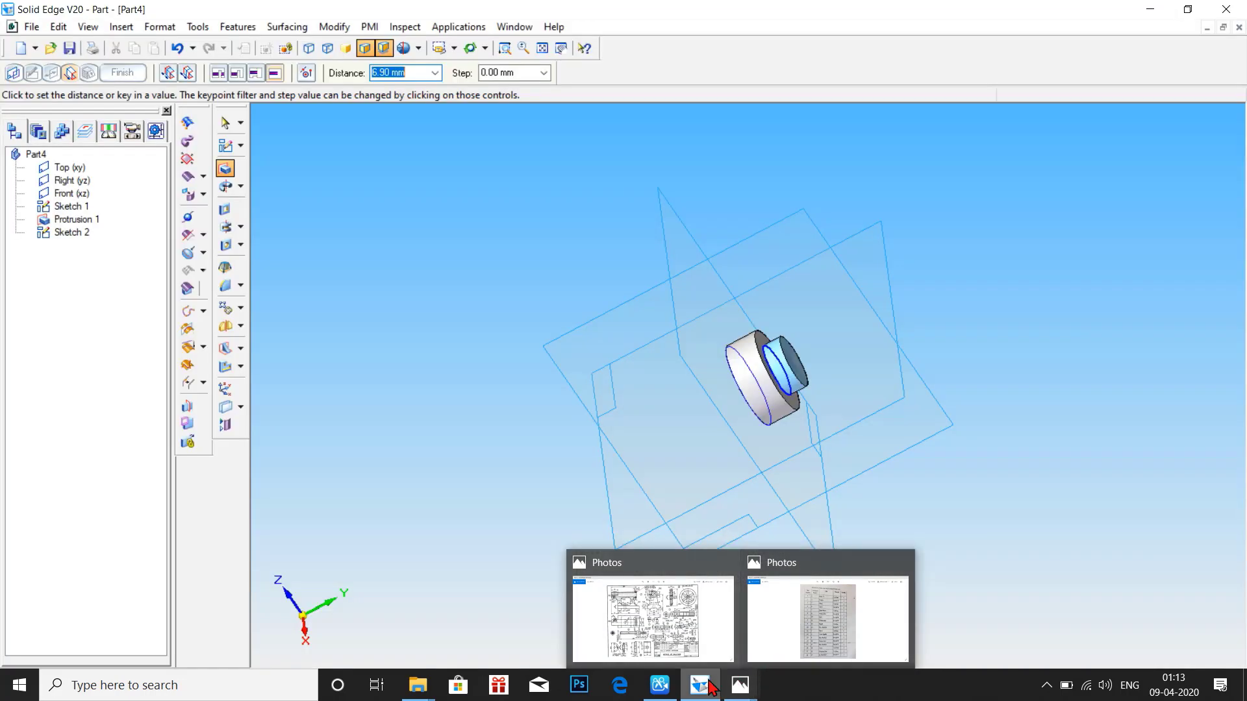
{"action": "left_click", "coordinate": [705, 685]}
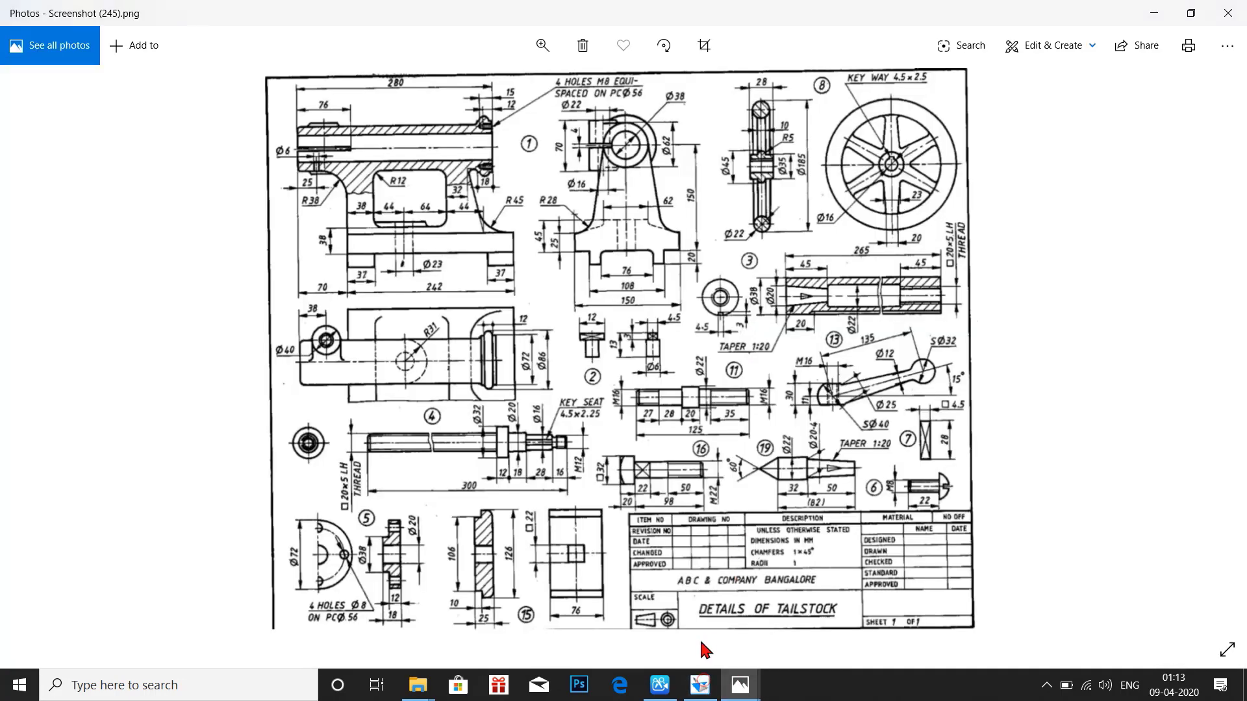
{"action": "left_click", "coordinate": [701, 683]}
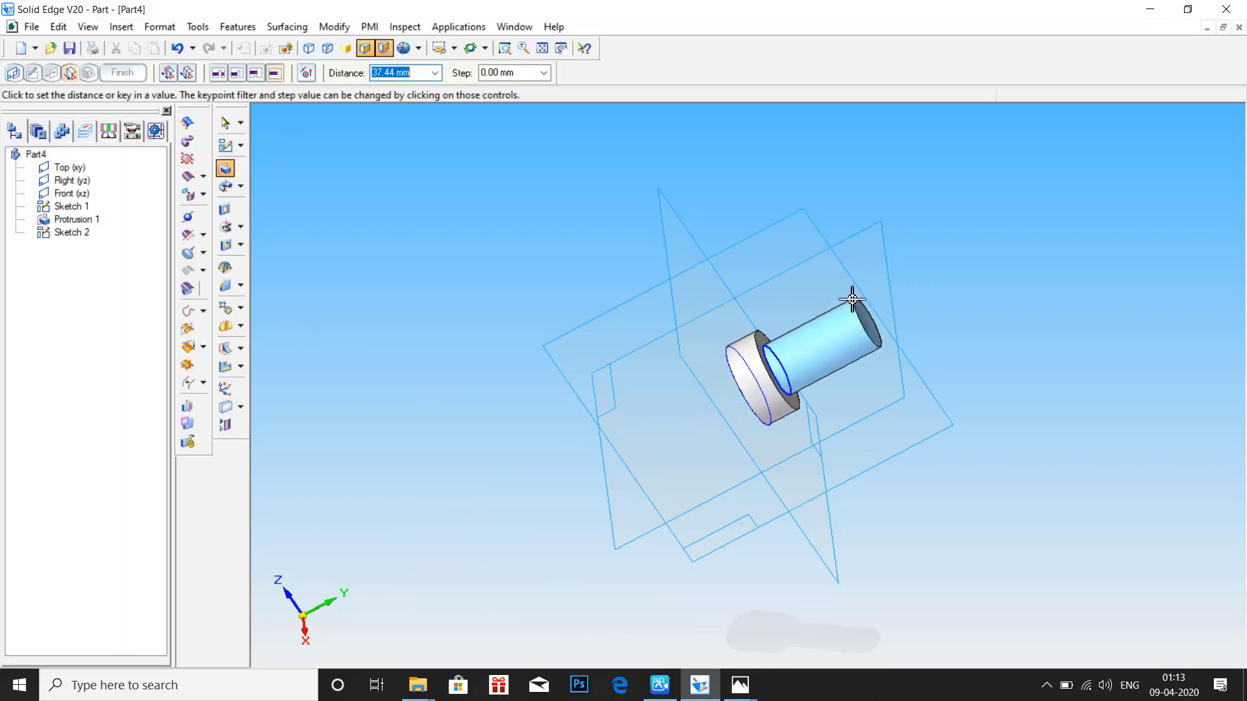
{"action": "type", "text": "18"}
{"action": "key", "text": "Return"}
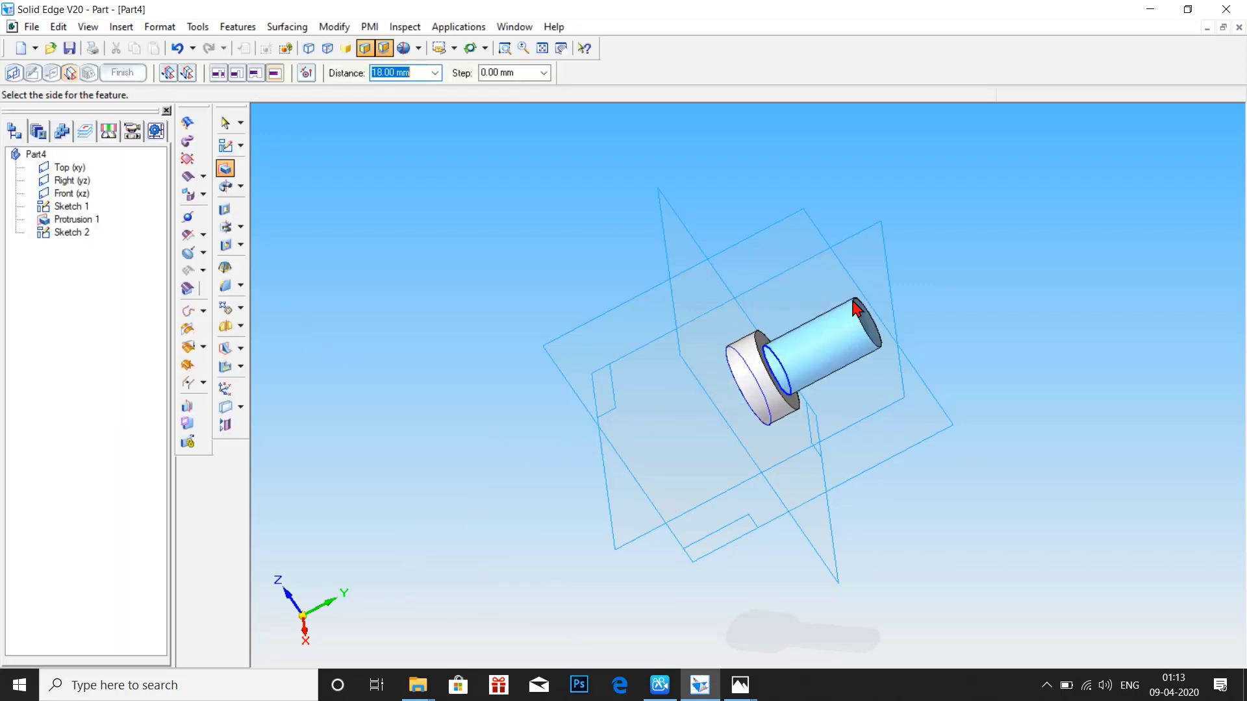
{"action": "left_click", "coordinate": [857, 320]}
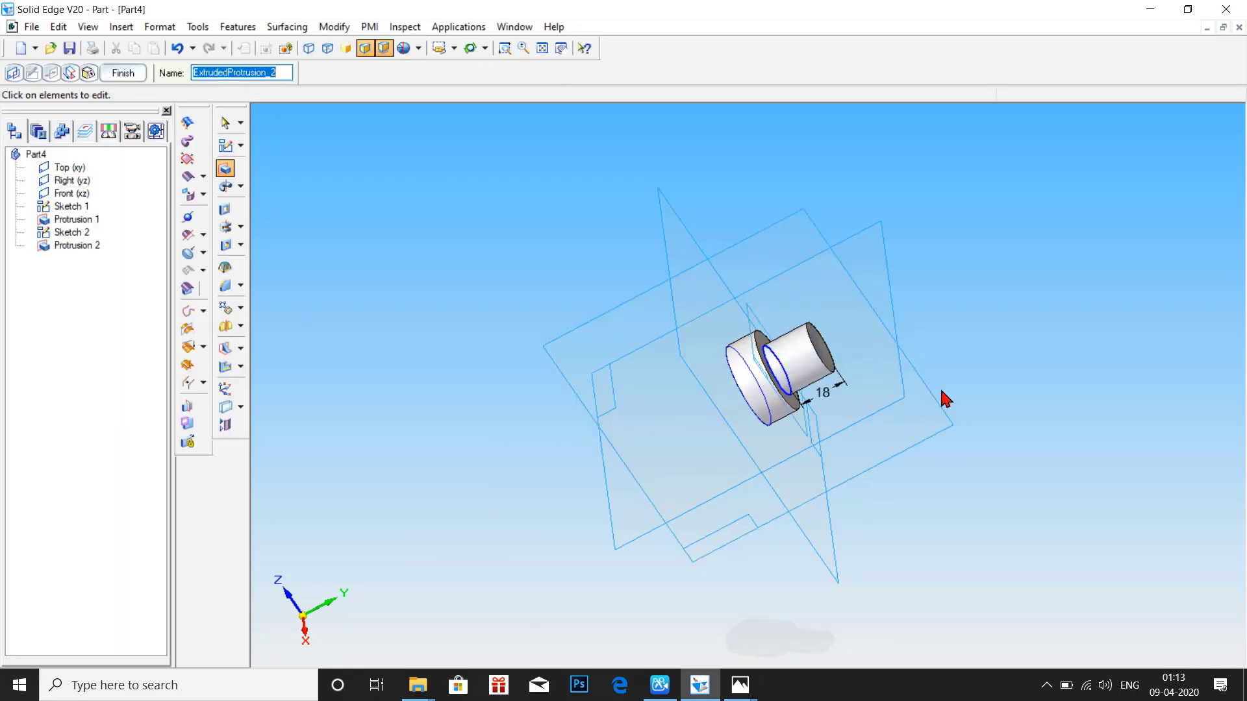
Step: Sketch a concentric 16 mm diameter circle on the free end face of the 20 mm cylinder and close the sketch
{"action": "middle_click_drag", "start_coordinate": [946, 398], "coordinate": [916, 408]}
{"action": "left_click", "coordinate": [226, 146]}
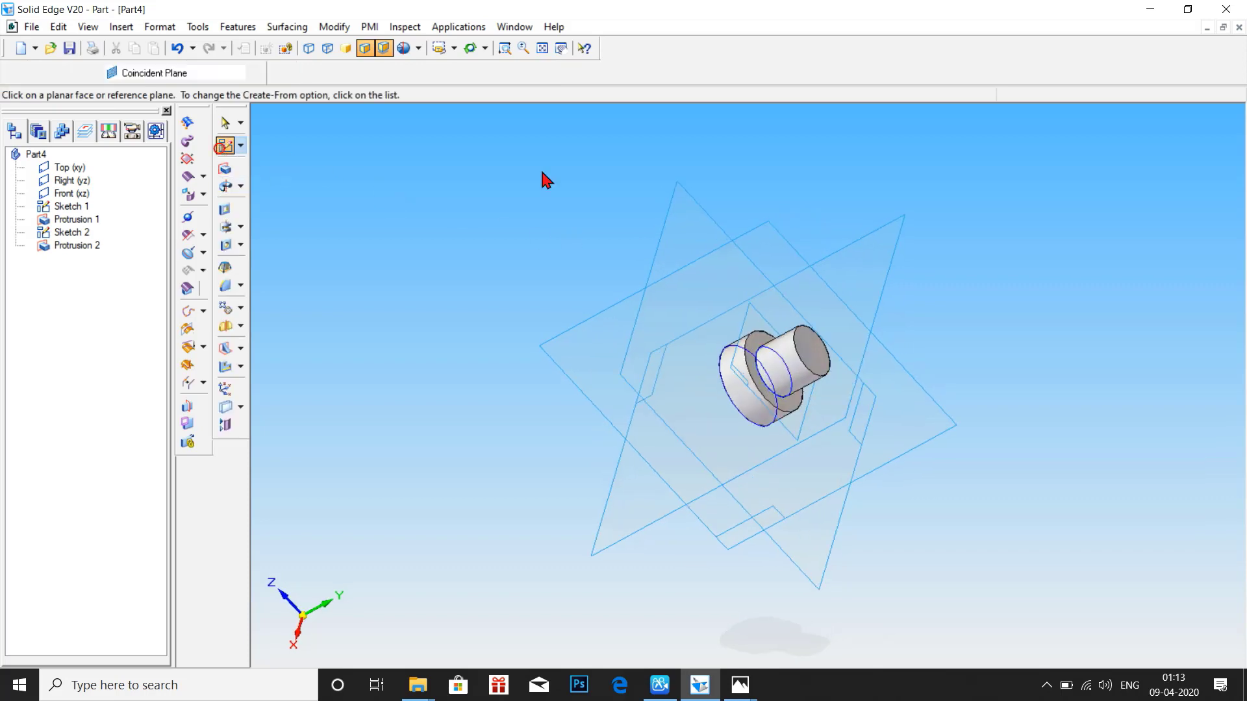
{"action": "left_click", "coordinate": [831, 363]}
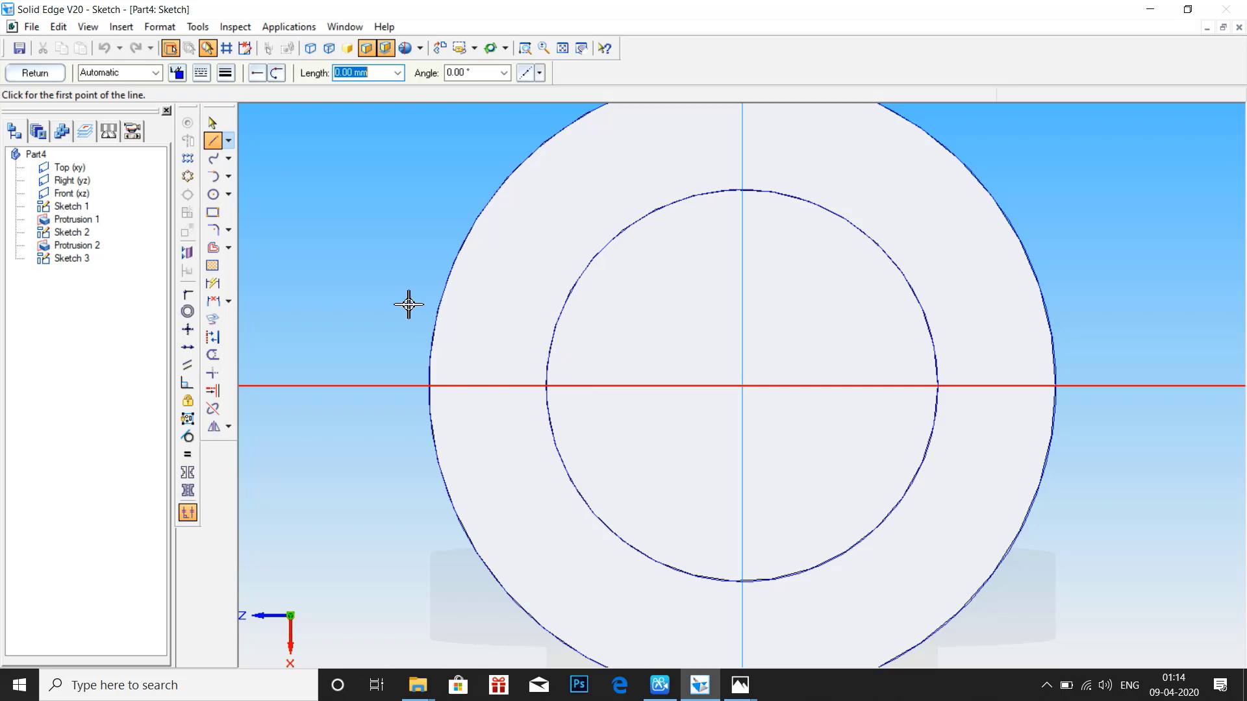
{"action": "left_click", "coordinate": [212, 194]}
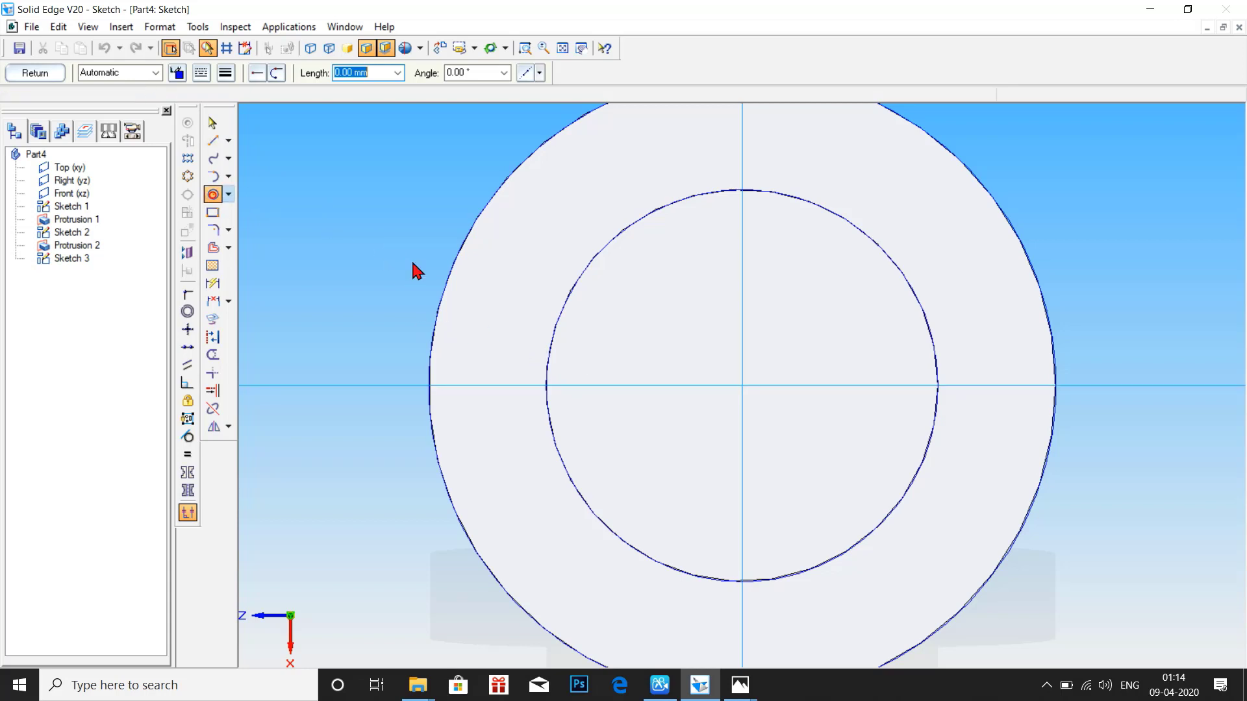
{"action": "left_click", "coordinate": [742, 385]}
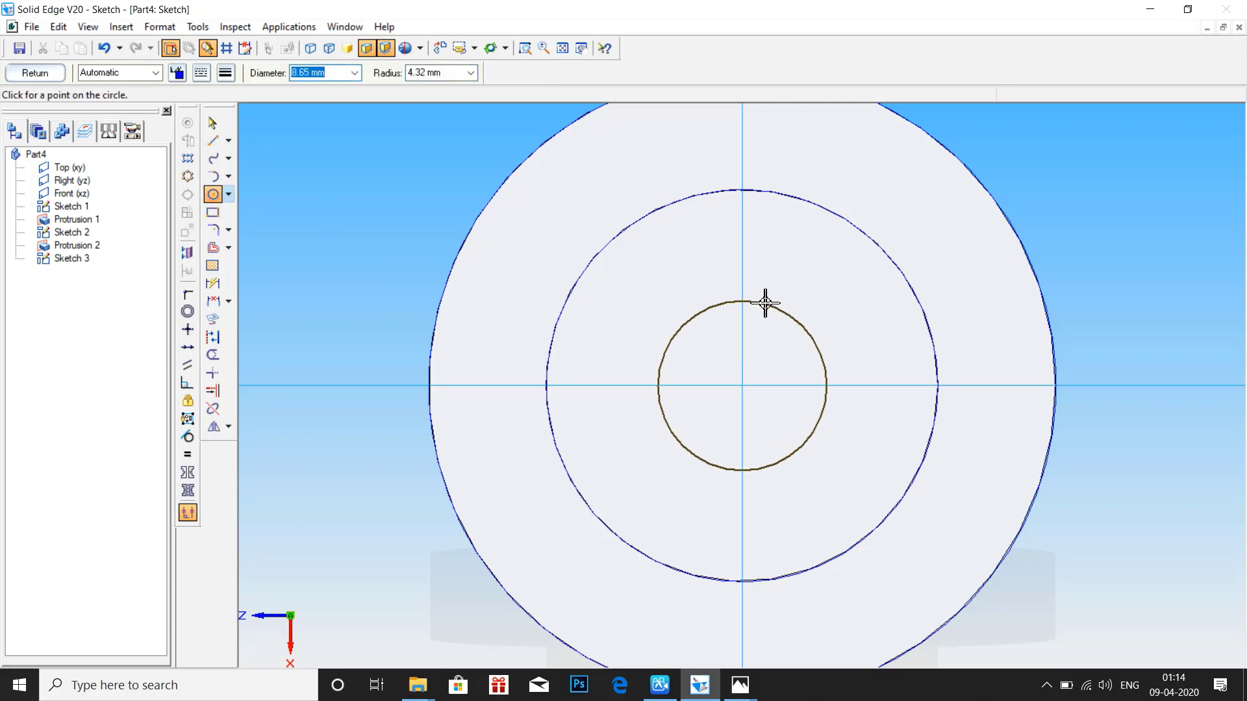
{"action": "type", "text": "16"}
{"action": "key", "text": "Return"}
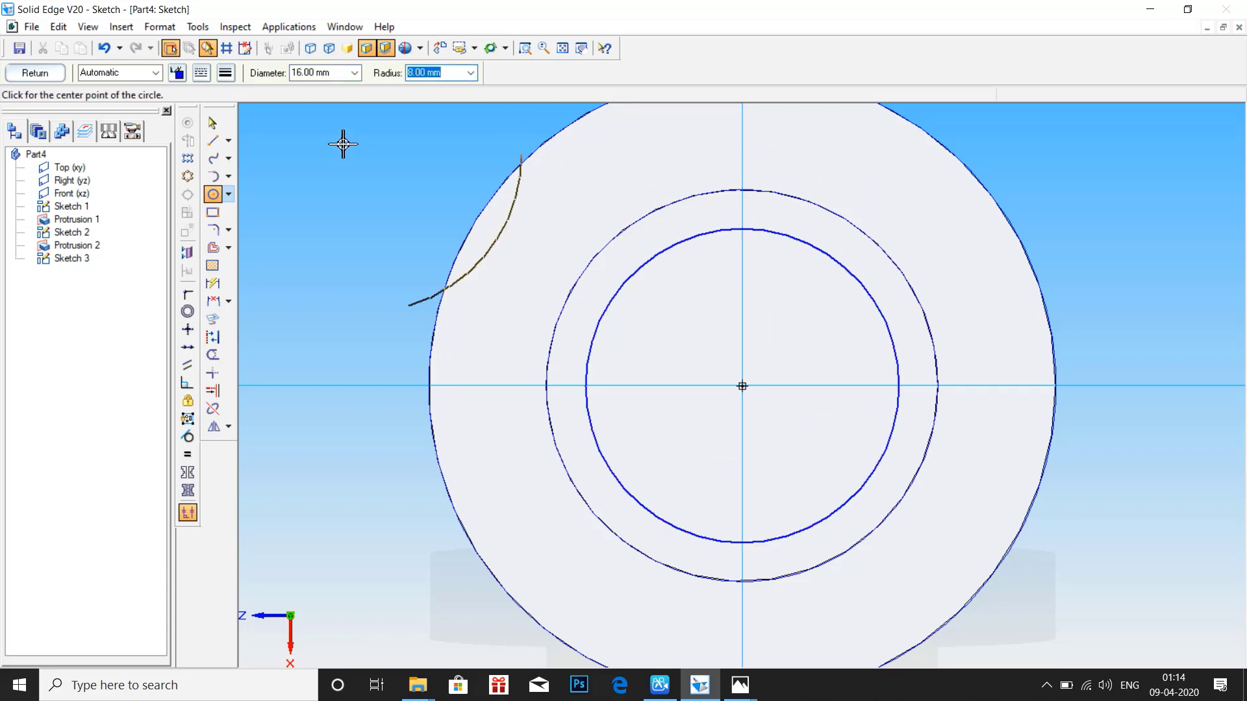
{"action": "left_click", "coordinate": [35, 73]}
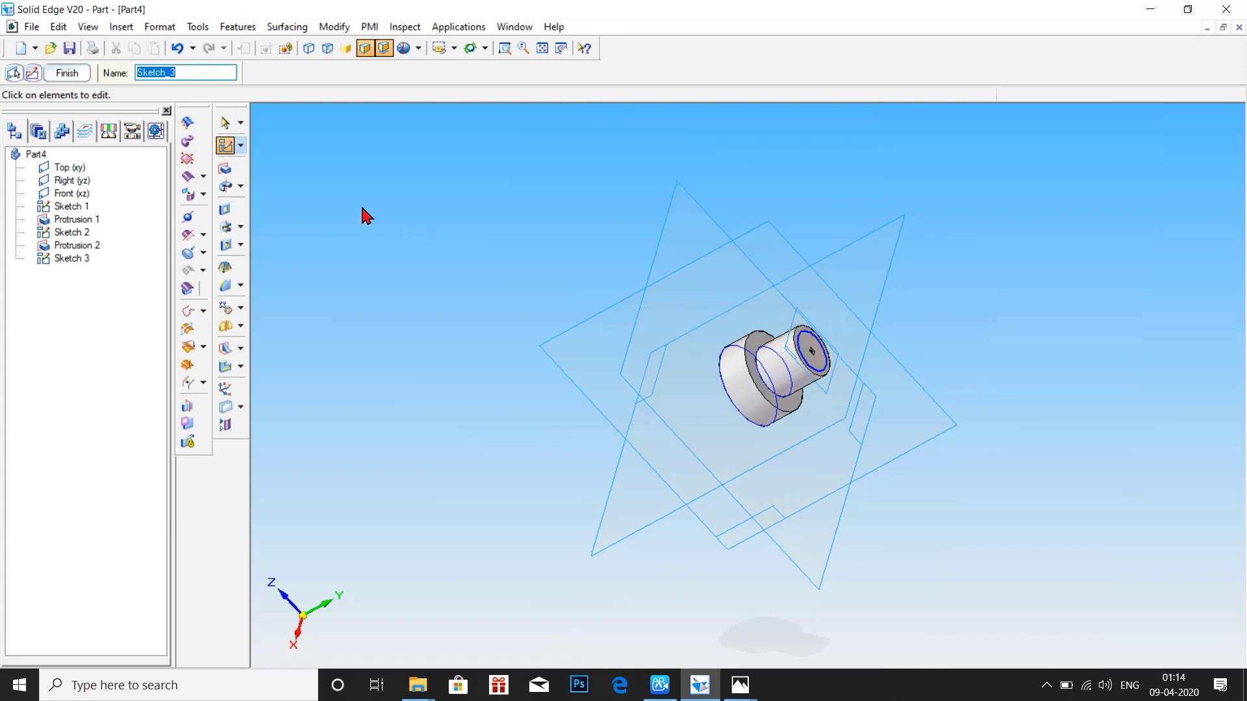
Step: Extrude the 16 mm circle 28 mm outward from the free end of the 20 mm cylinder
{"action": "left_click", "coordinate": [225, 168]}
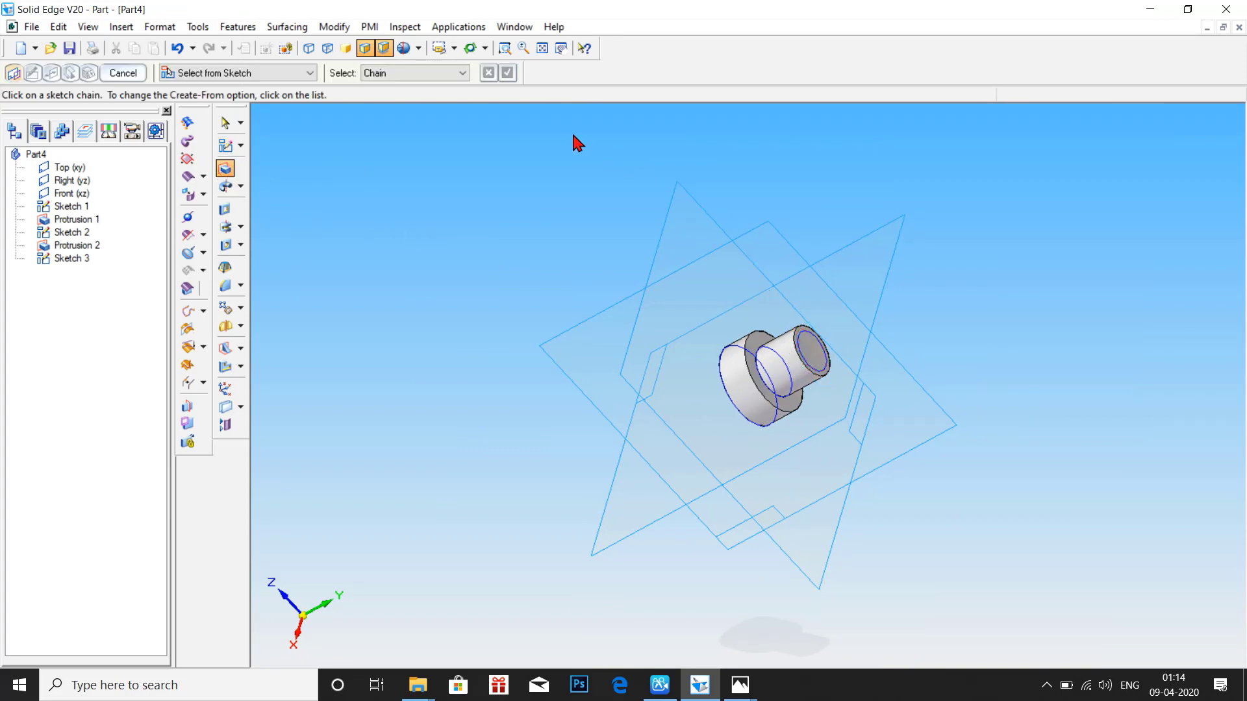
{"action": "left_click", "coordinate": [508, 73]}
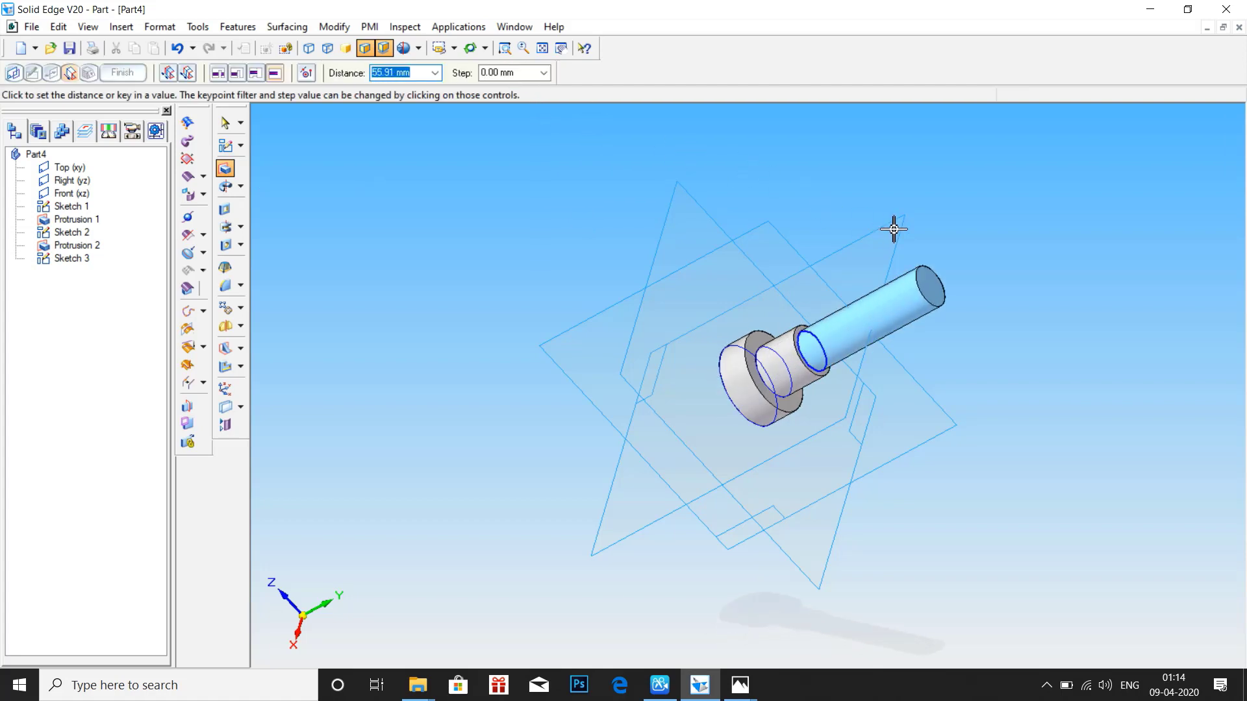
{"action": "type", "text": "28"}
{"action": "key", "text": "Return"}
{"action": "left_click", "coordinate": [898, 239]}
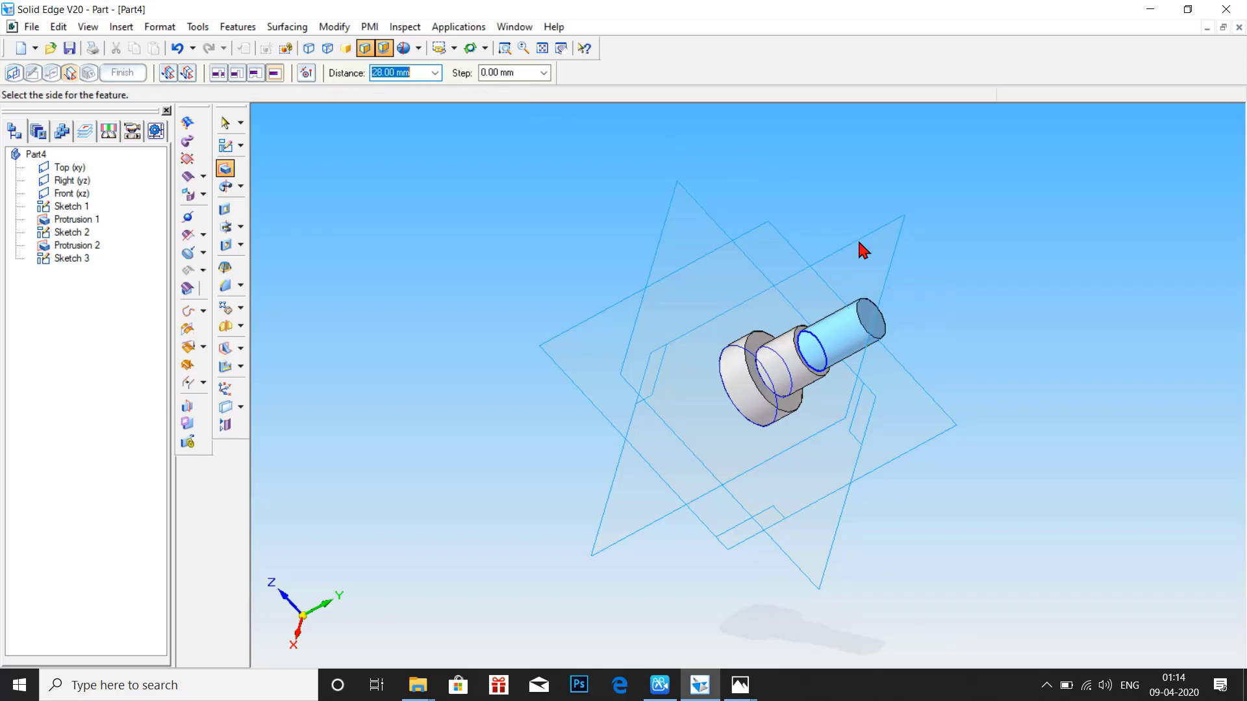
Step: Sketch a concentric 12 mm diameter circle on the free end face of the 16 mm cylinder and close the sketch
{"action": "left_click", "coordinate": [226, 144]}
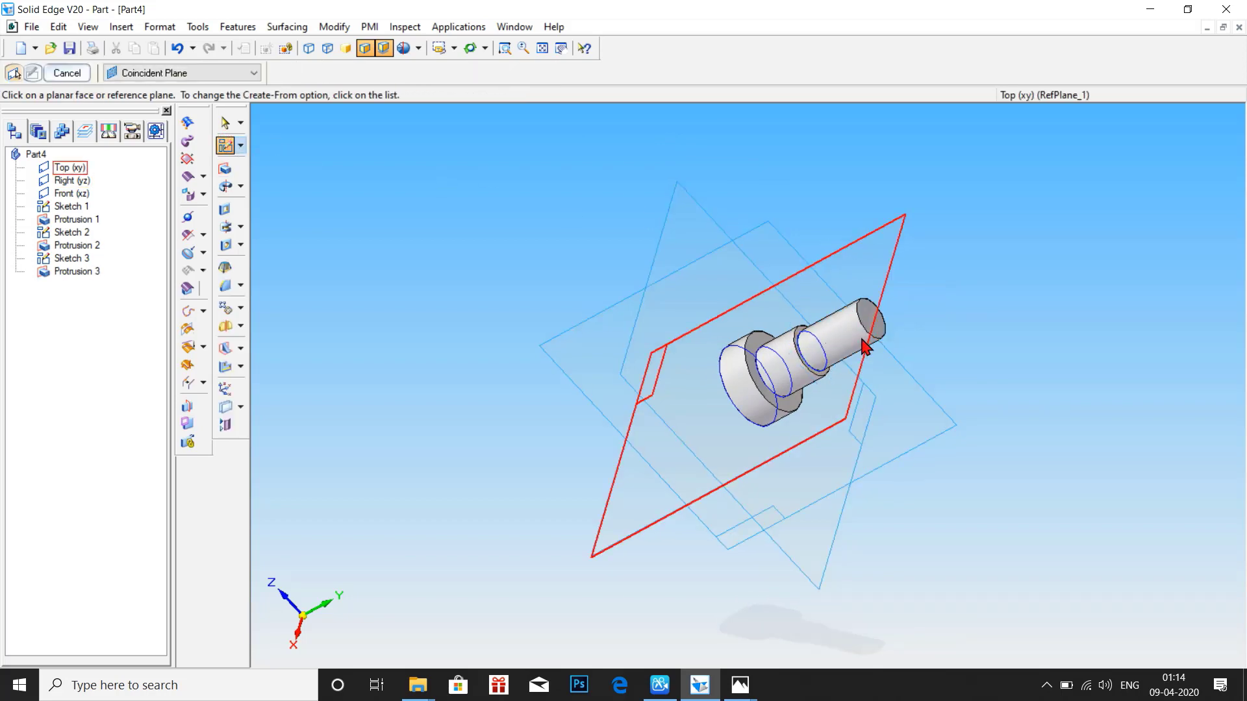
{"action": "left_click", "coordinate": [867, 318]}
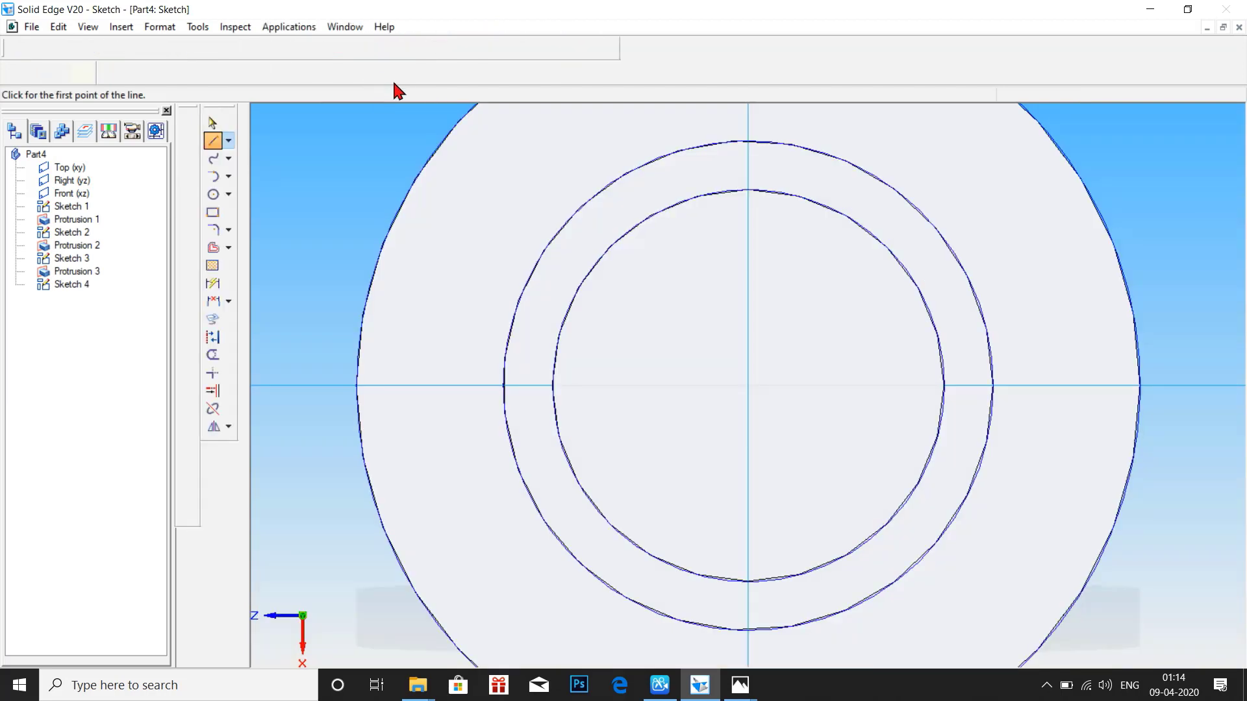
{"action": "left_click", "coordinate": [213, 195]}
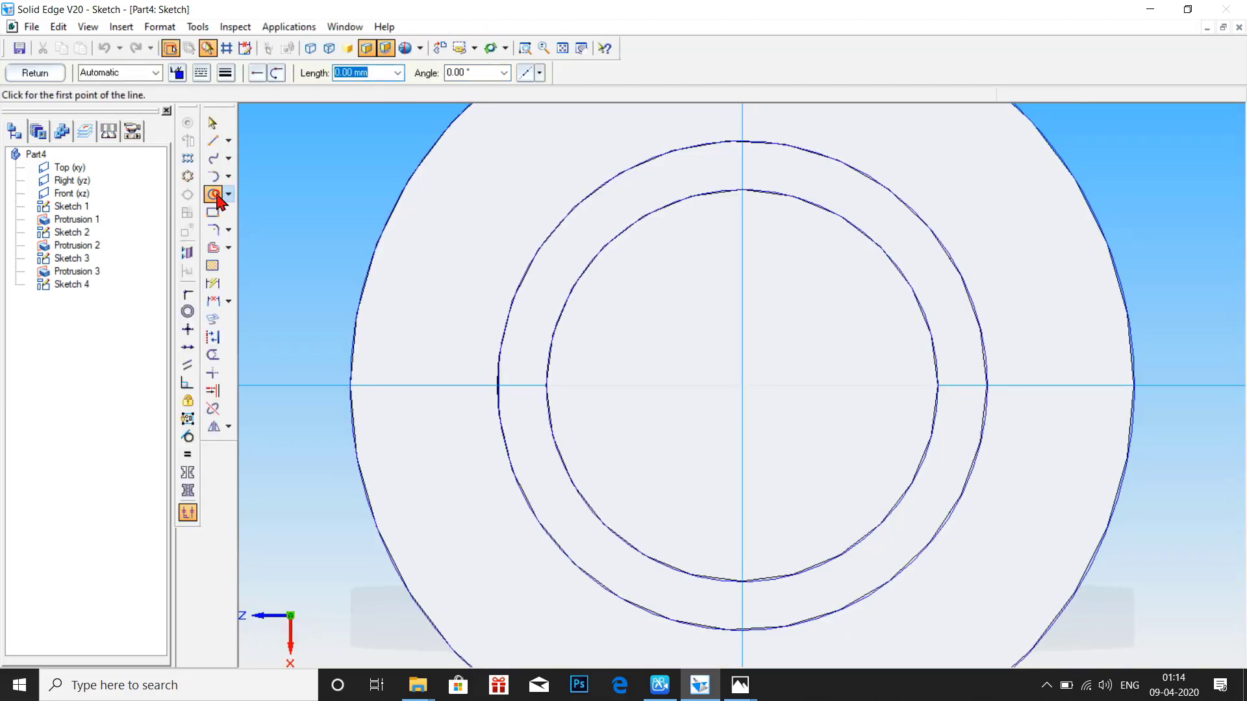
{"action": "left_click", "coordinate": [743, 386]}
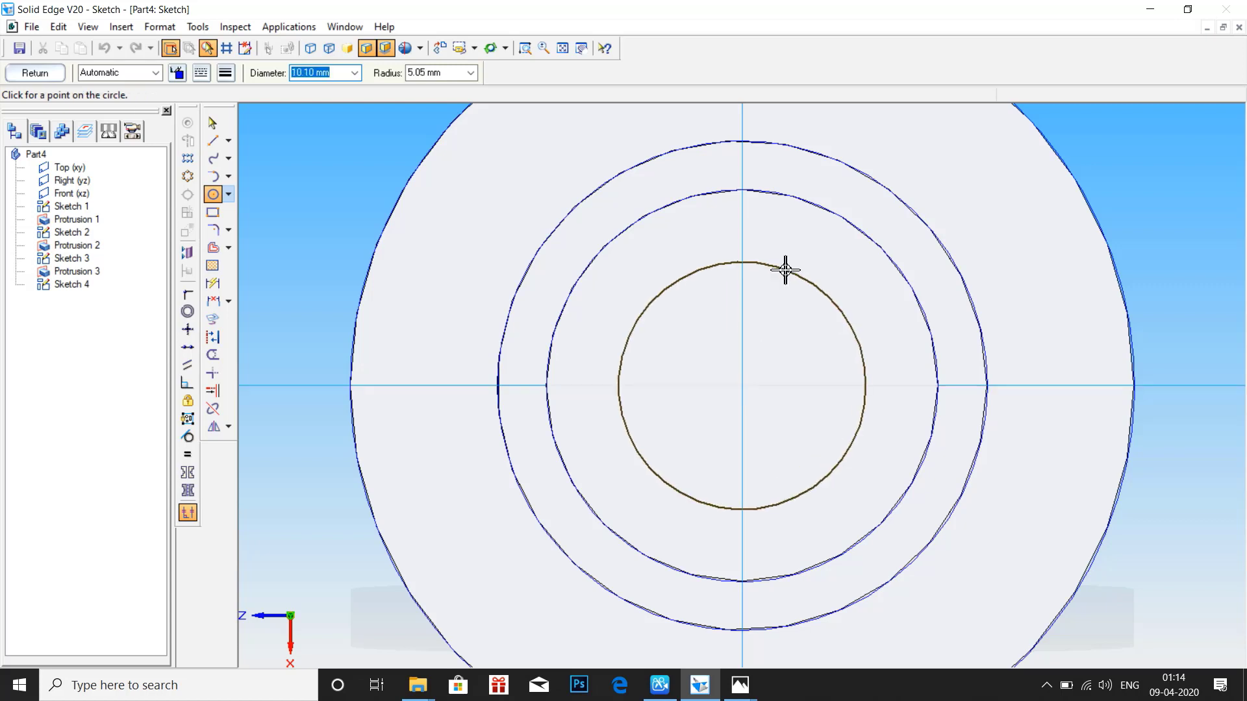
{"action": "type", "text": "12"}
{"action": "key", "text": "Tab"}
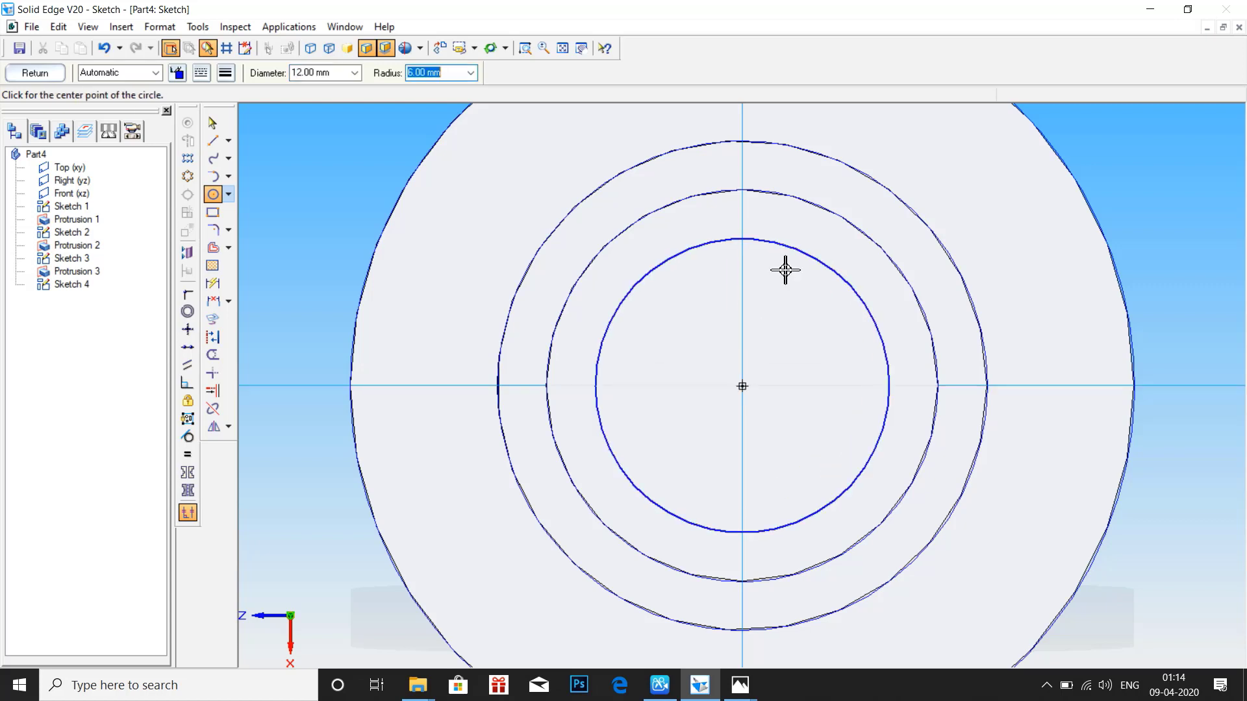
{"action": "left_click", "coordinate": [32, 73]}
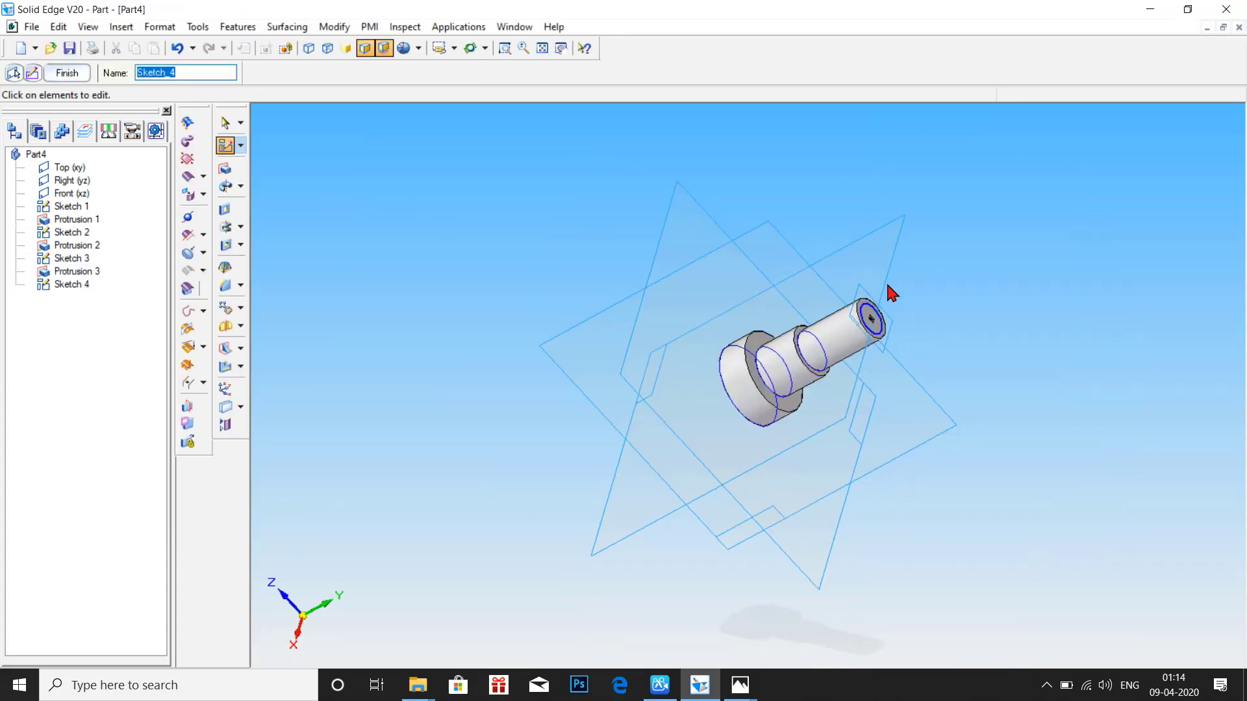
Step: Extrude the 12 mm circle 16 mm outward from the end of the 16 mm cylinder
{"action": "left_click", "coordinate": [225, 169]}
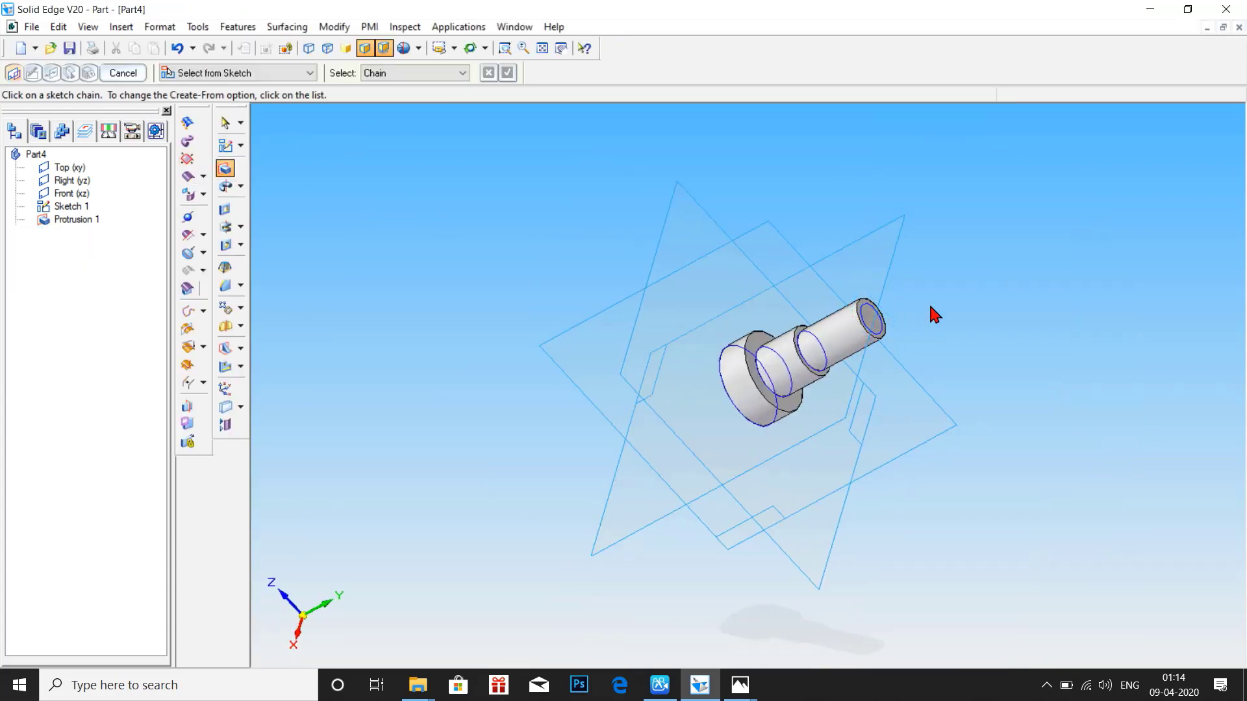
{"action": "left_click", "coordinate": [878, 310]}
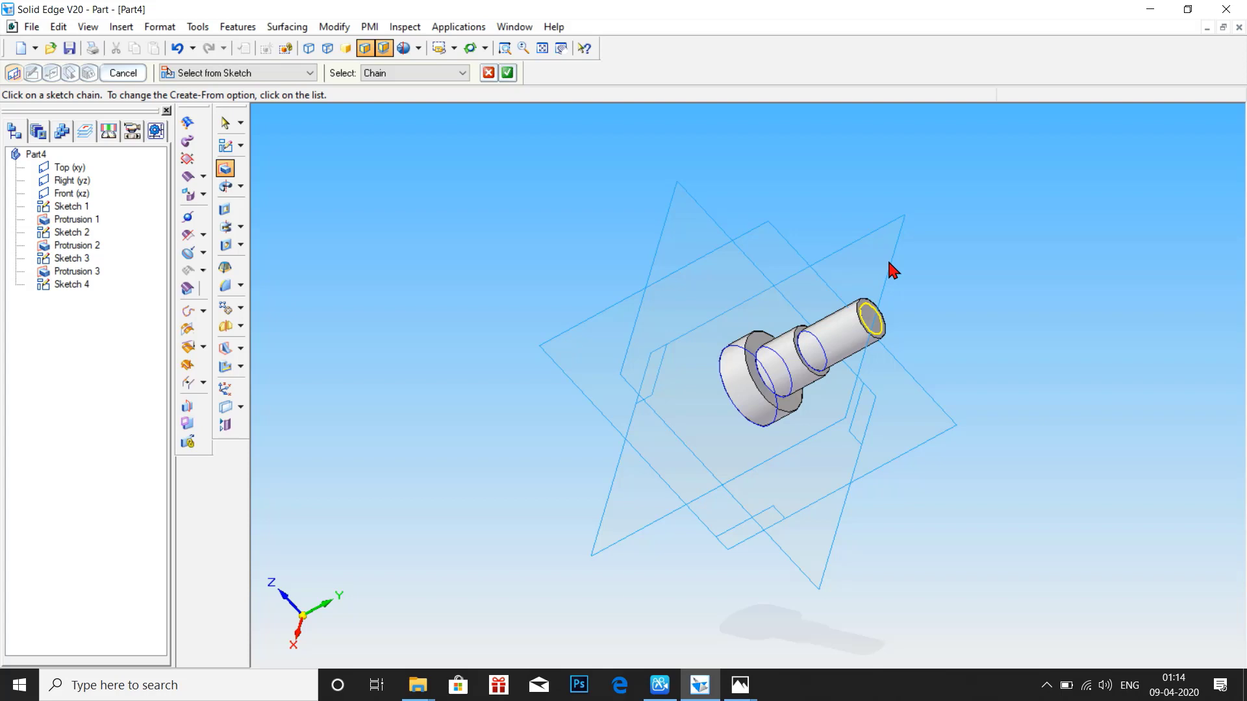
{"action": "right_click", "coordinate": [889, 262]}
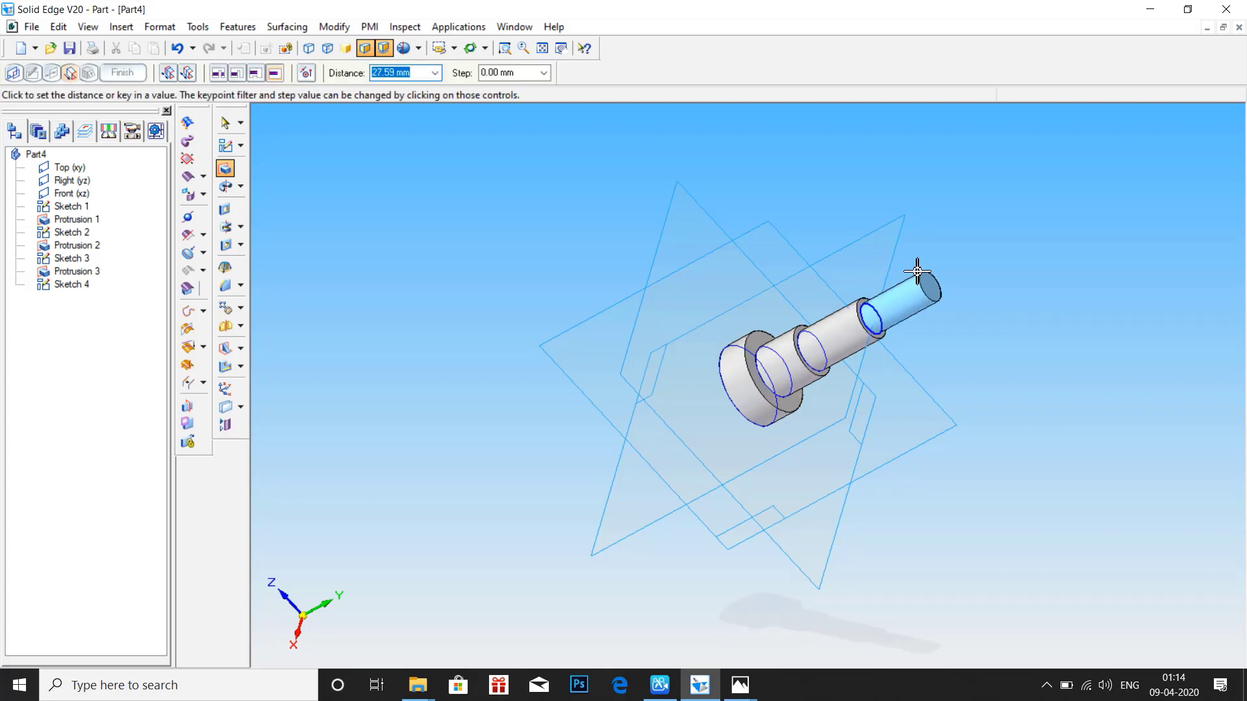
{"action": "type", "text": "1"}
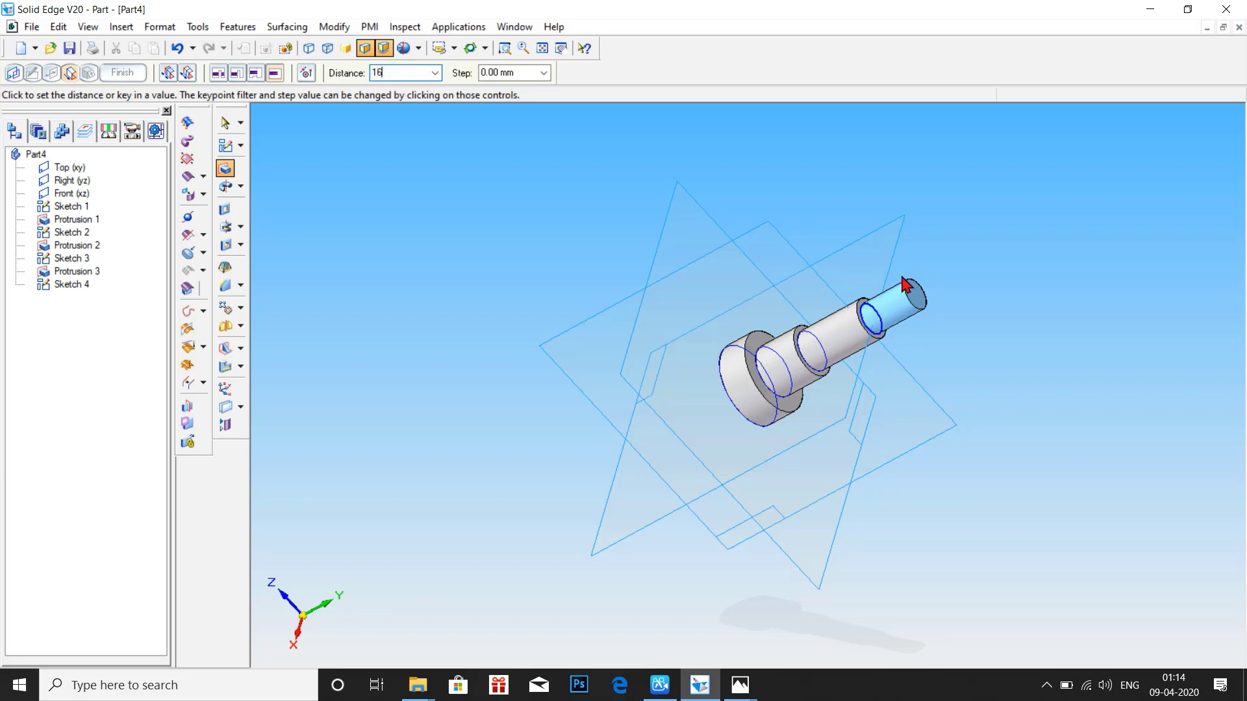
{"action": "type", "text": "6"}
{"action": "key", "text": "Return"}
{"action": "left_click", "coordinate": [906, 284]}
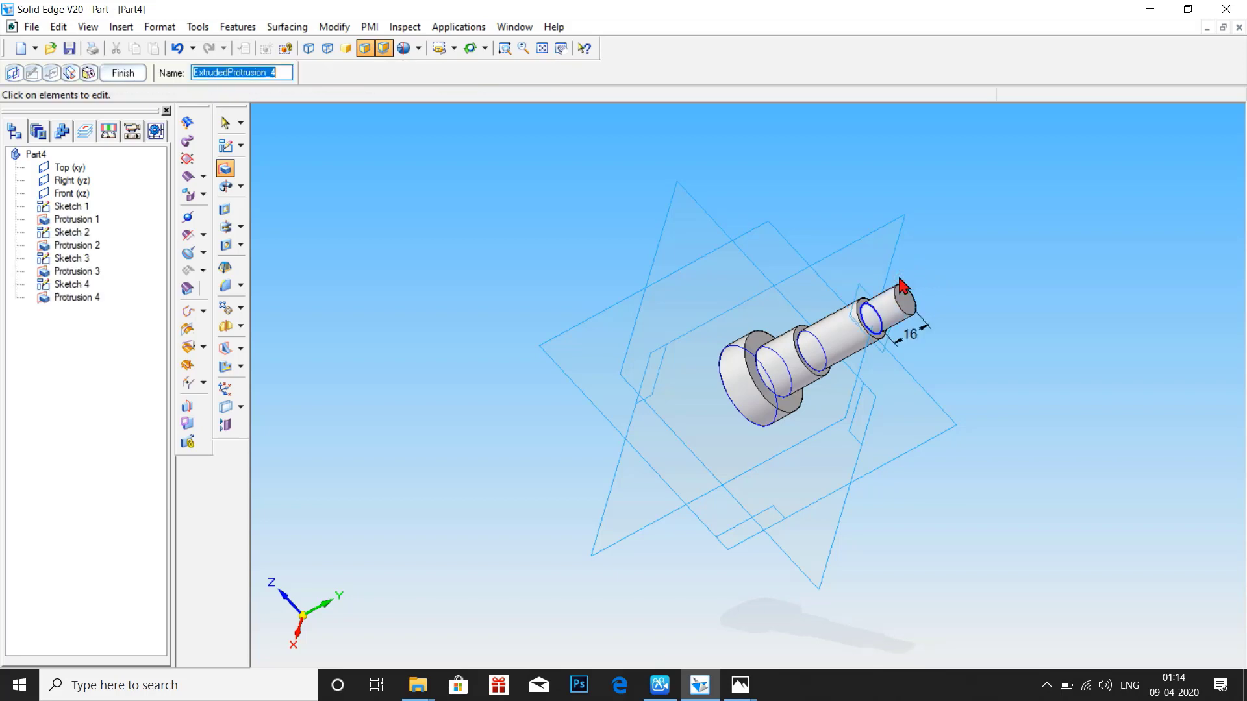
Step: Sketch a concentric 20 mm diameter circle on the free flat face of the 32 mm collar and close the sketch
{"action": "mouse_move", "coordinate": [732, 448]}
{"action": "middle_mouse_down"}
{"action": "mouse_move", "coordinate": [794, 422]}
{"action": "mouse_move", "coordinate": [812, 389]}
{"action": "middle_mouse_up"}
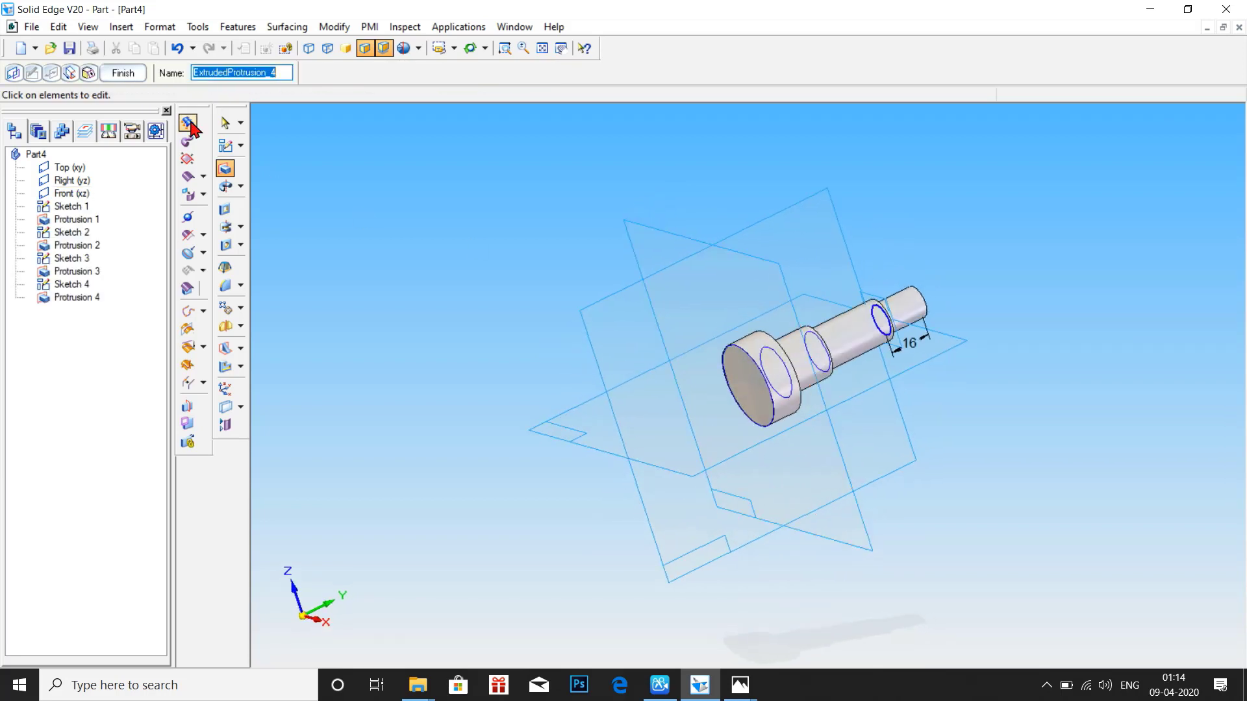
{"action": "left_click", "coordinate": [226, 145]}
{"action": "left_click", "coordinate": [723, 371]}
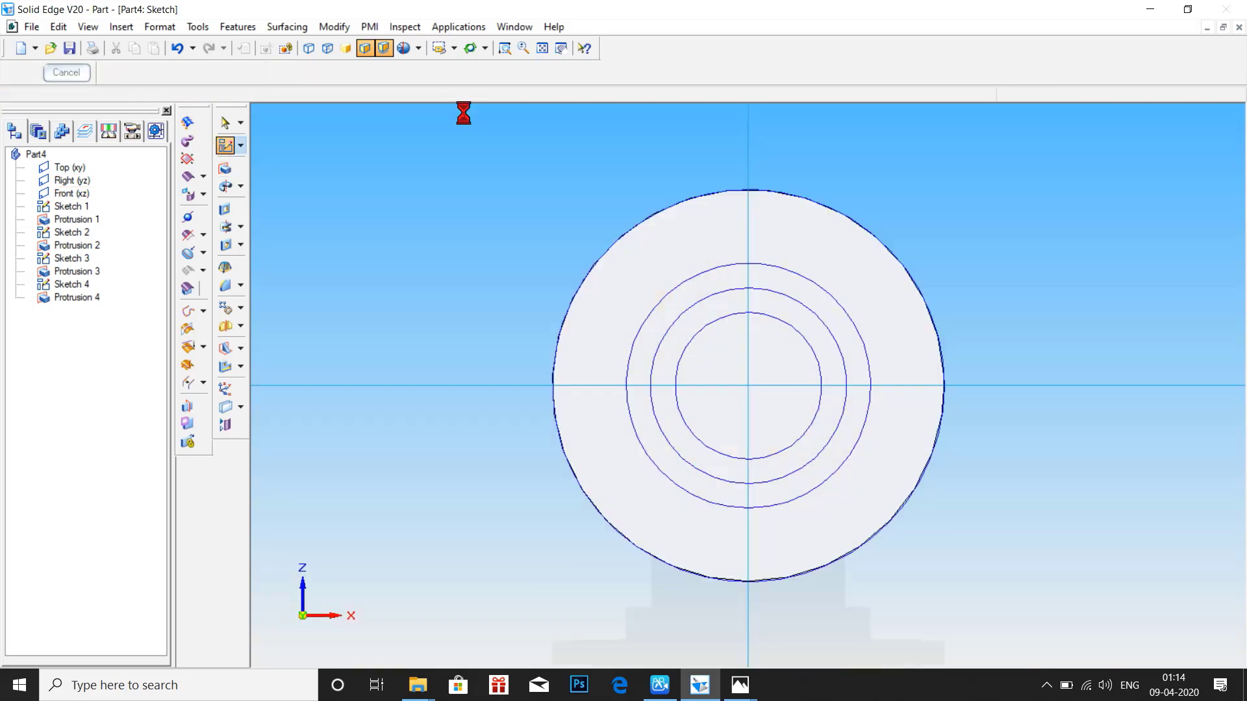
{"action": "left_click", "coordinate": [214, 195]}
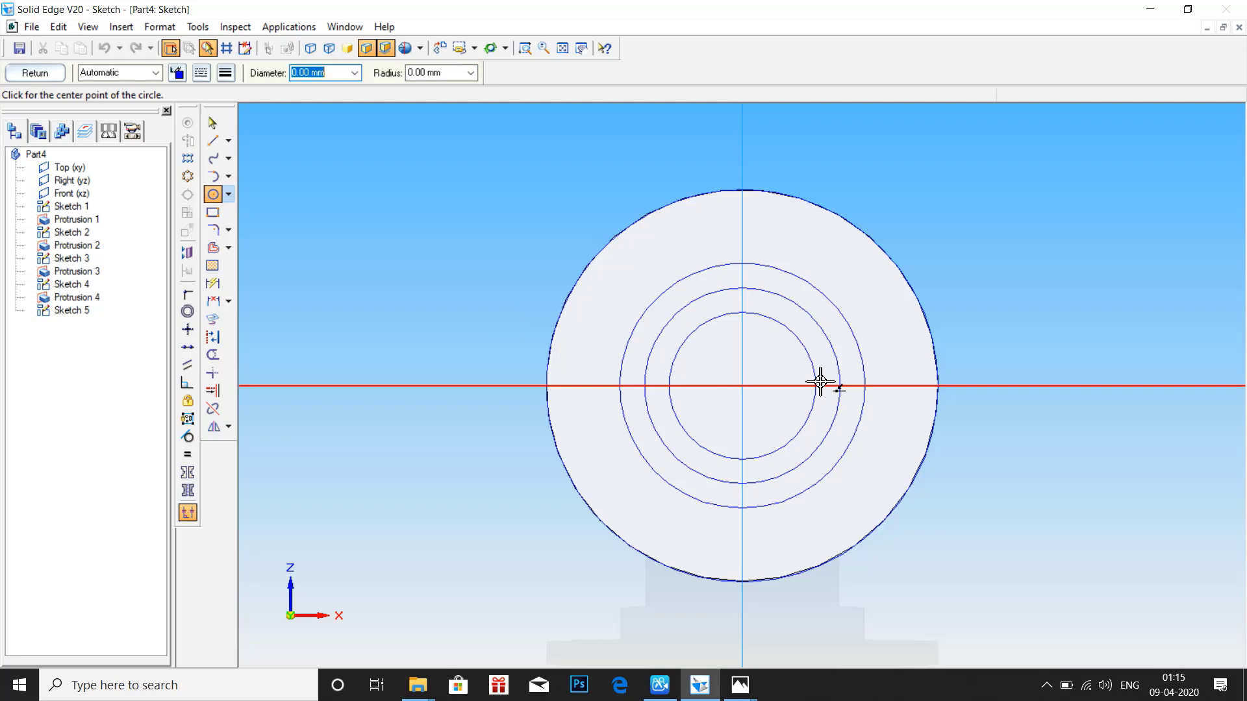
{"action": "left_click", "coordinate": [744, 385]}
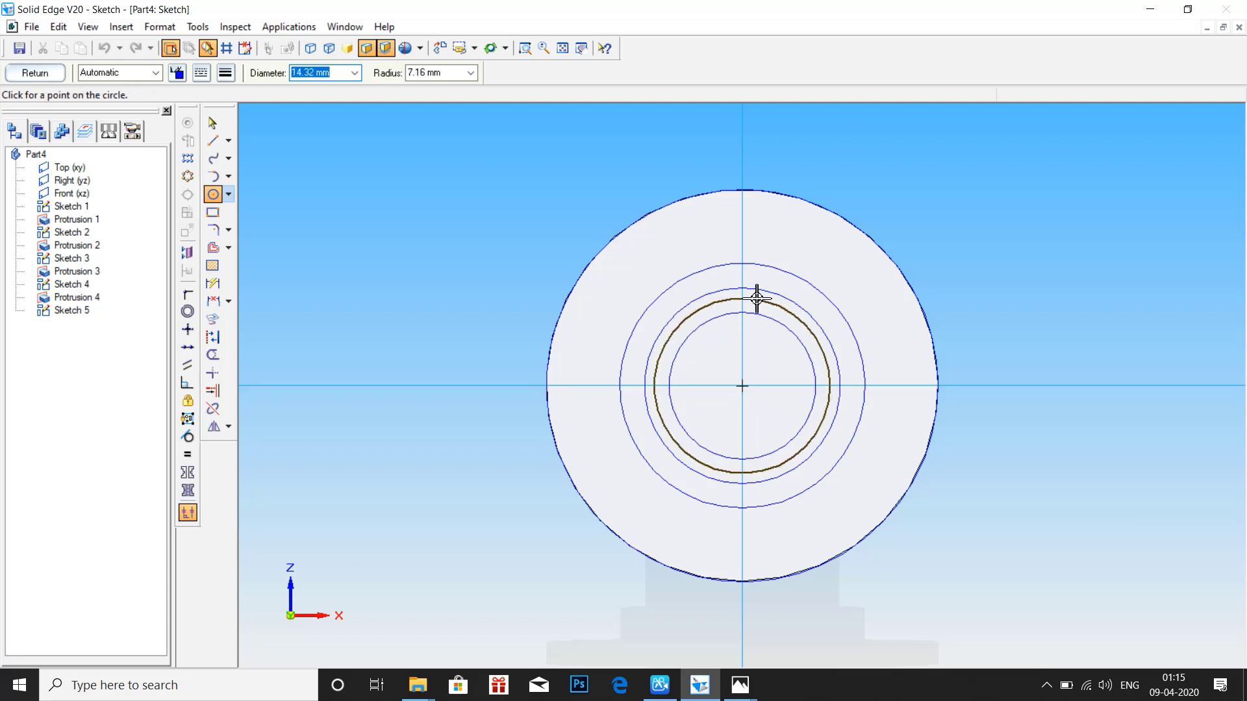
{"action": "type", "text": "20"}
{"action": "key", "text": "Return"}
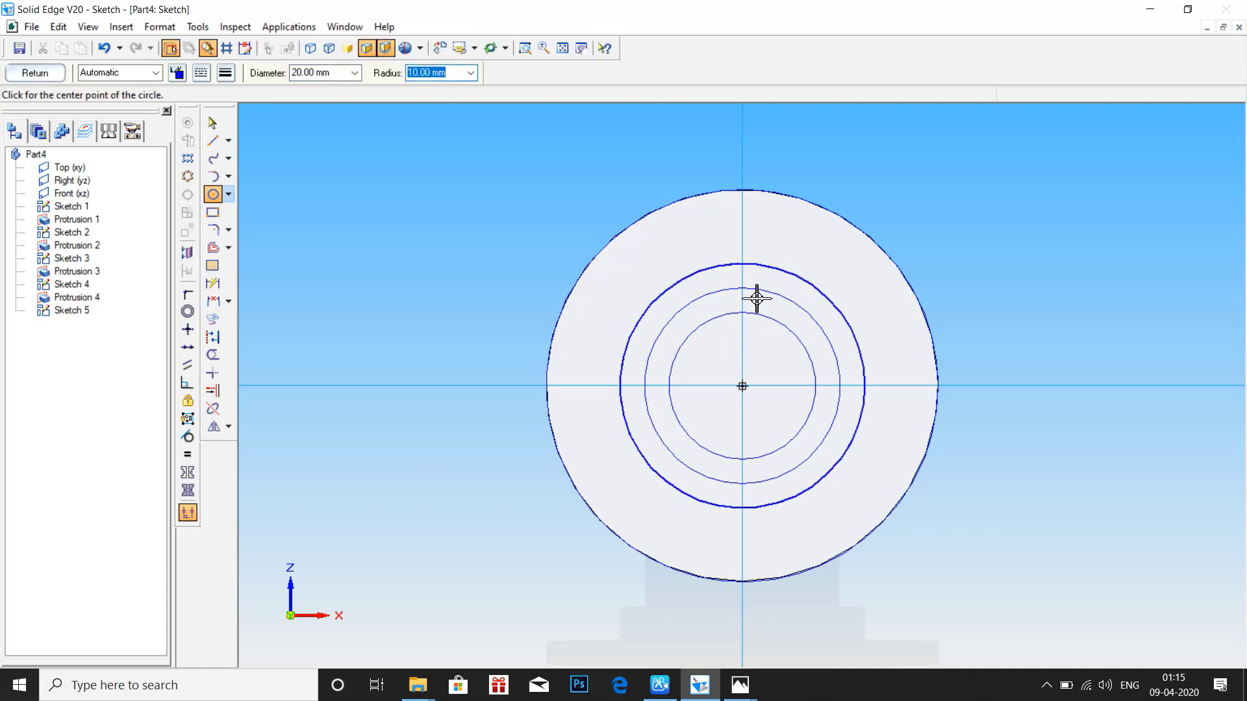
{"action": "left_click", "coordinate": [756, 299]}
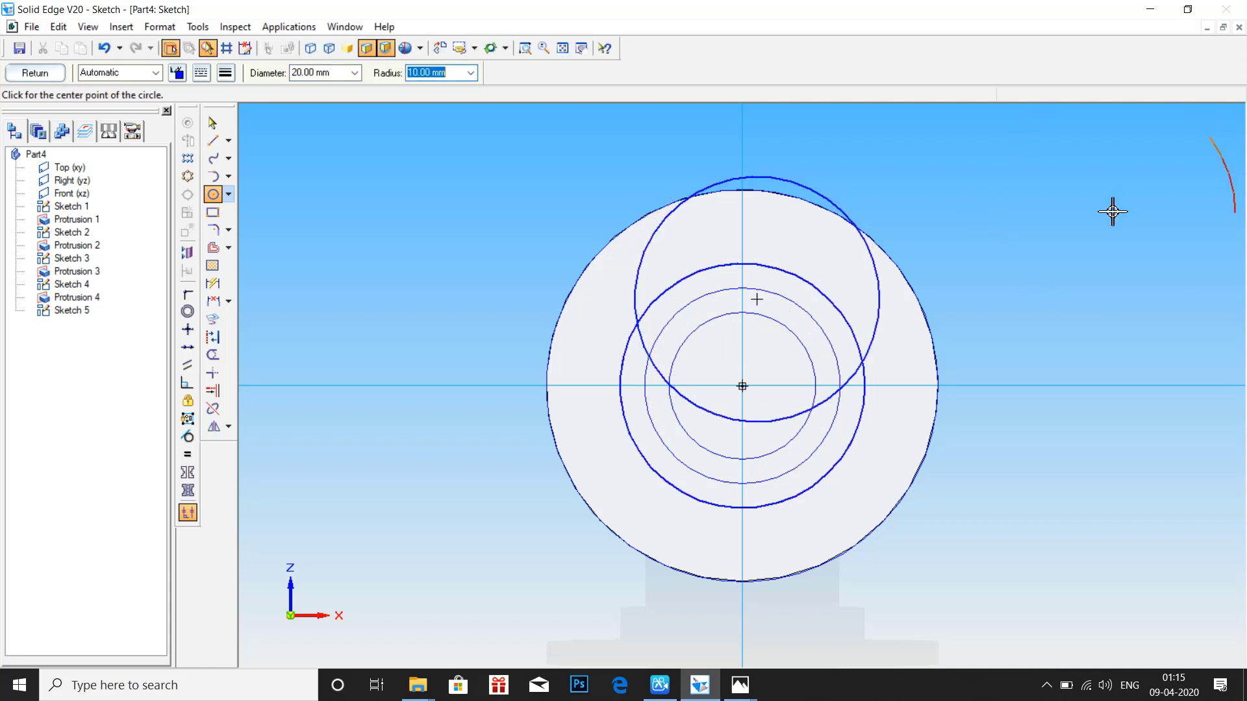
{"action": "key", "text": "Escape"}
{"action": "key", "text": "ctrl+z"}
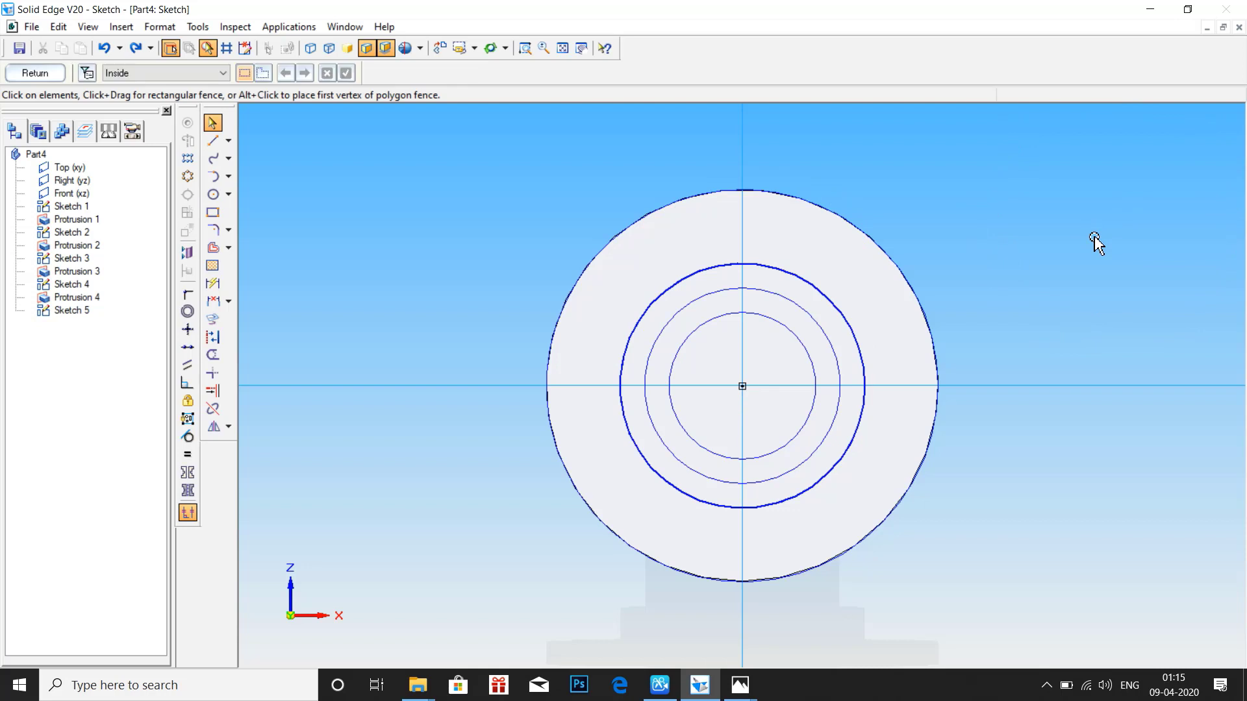
{"action": "left_click", "coordinate": [26, 73]}
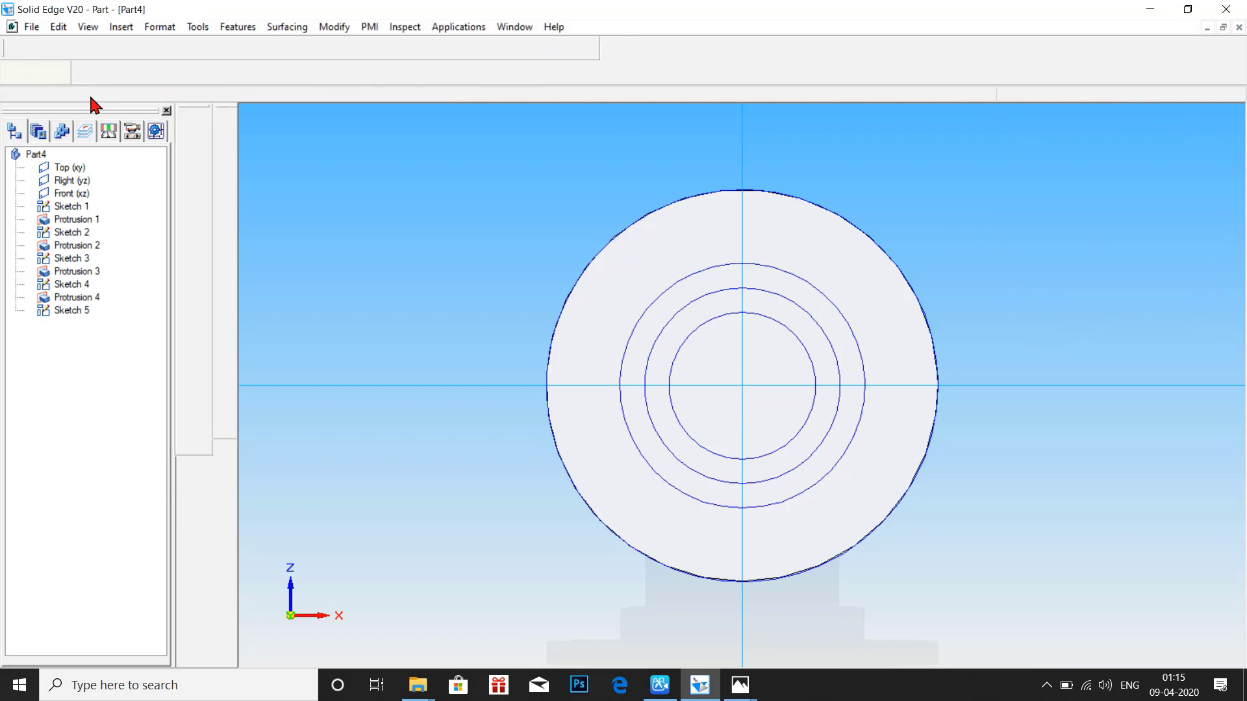
{"action": "left_click", "coordinate": [225, 169]}
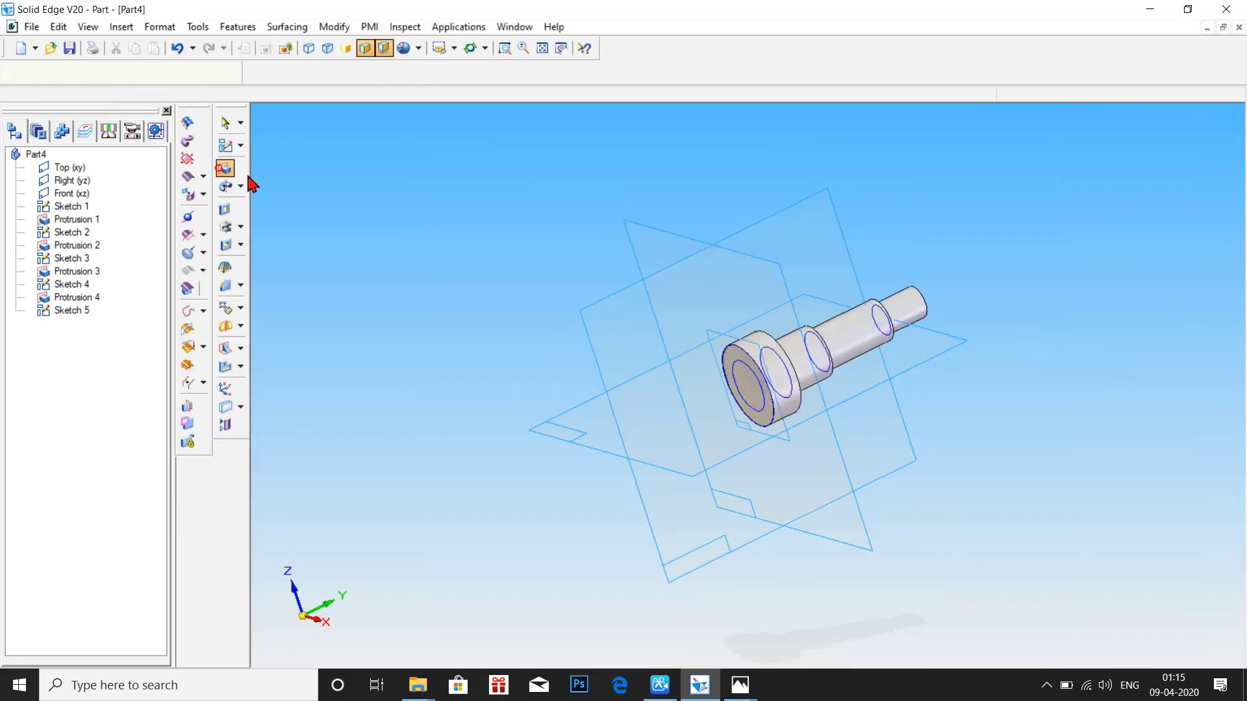
{"action": "left_click", "coordinate": [735, 377]}
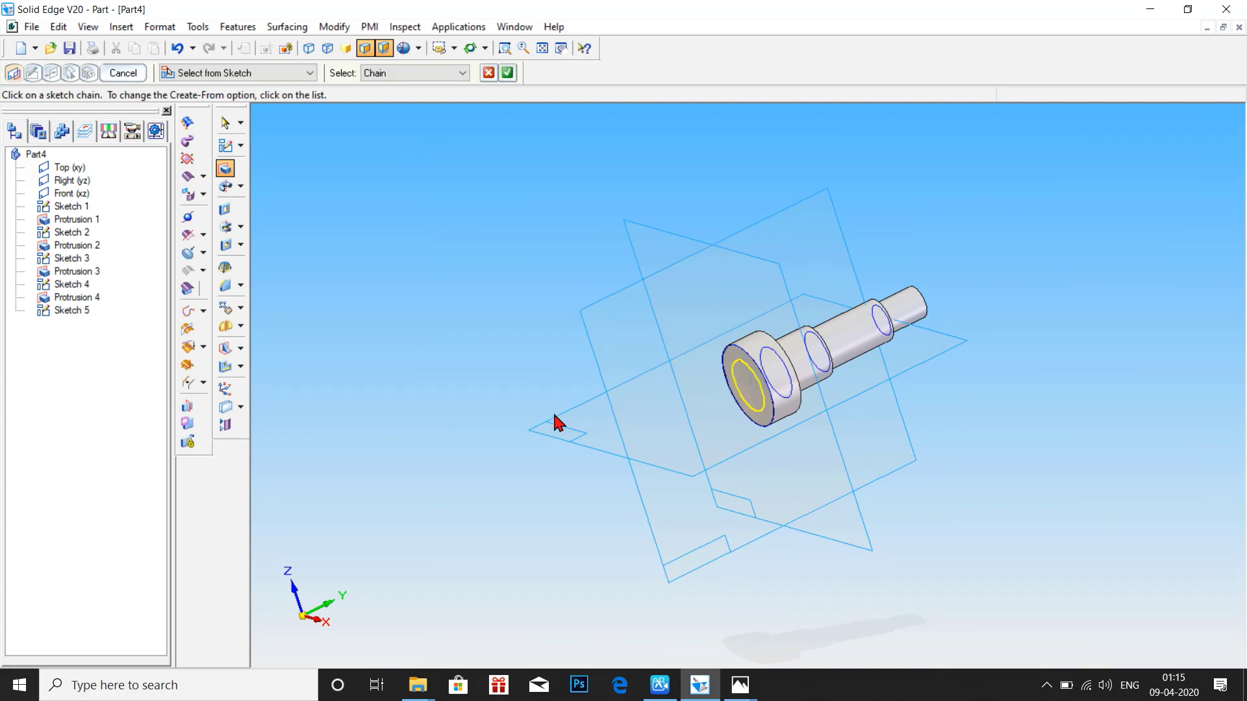
{"action": "left_click", "coordinate": [508, 73]}
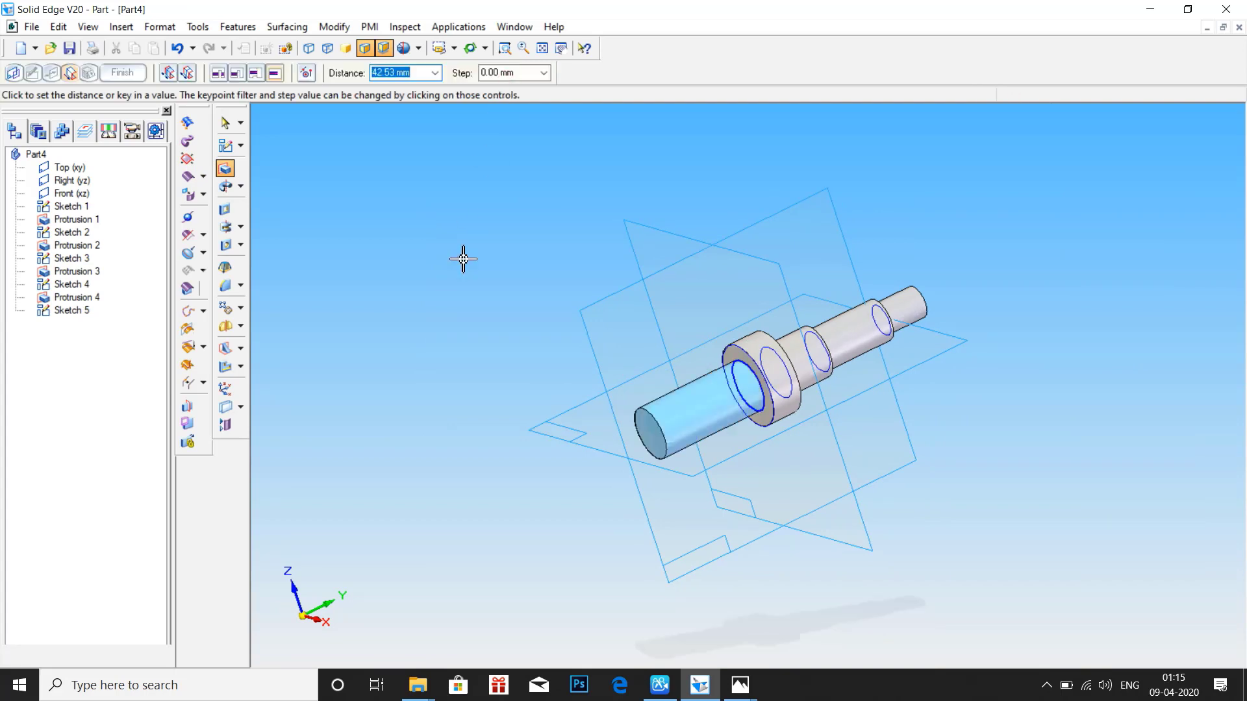
{"action": "type", "text": "20"}
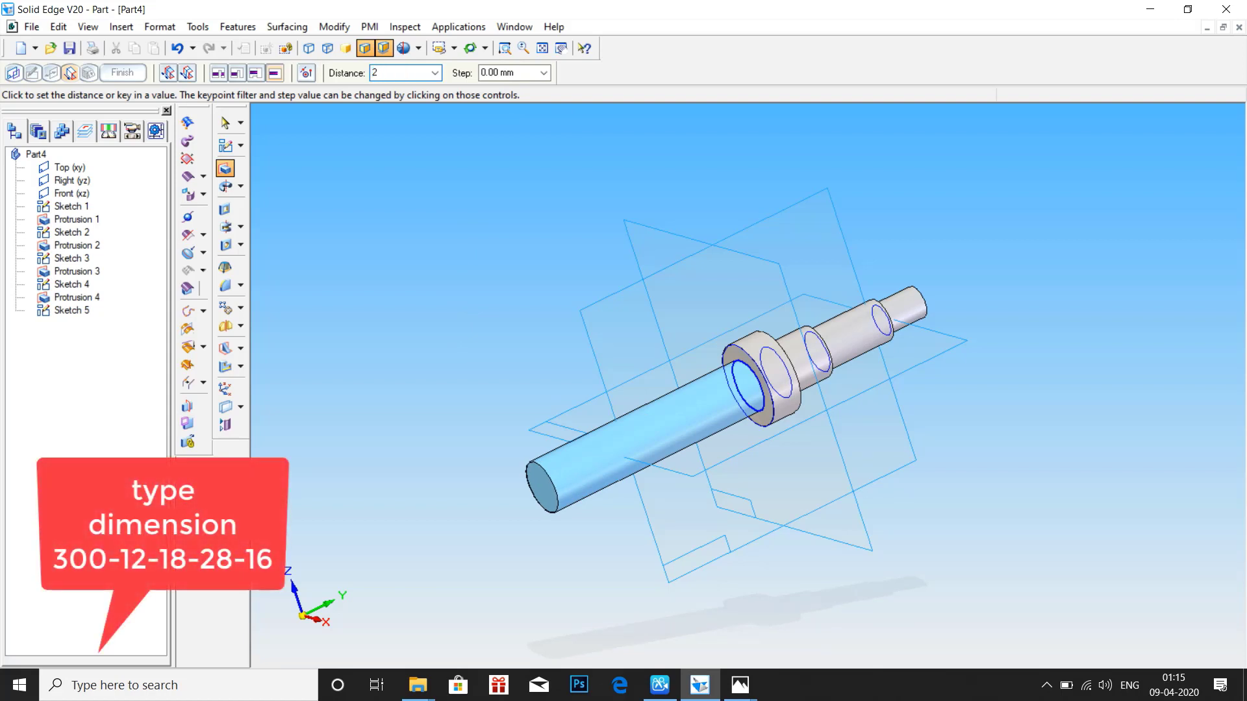
{"action": "key", "text": "BackSpace"}
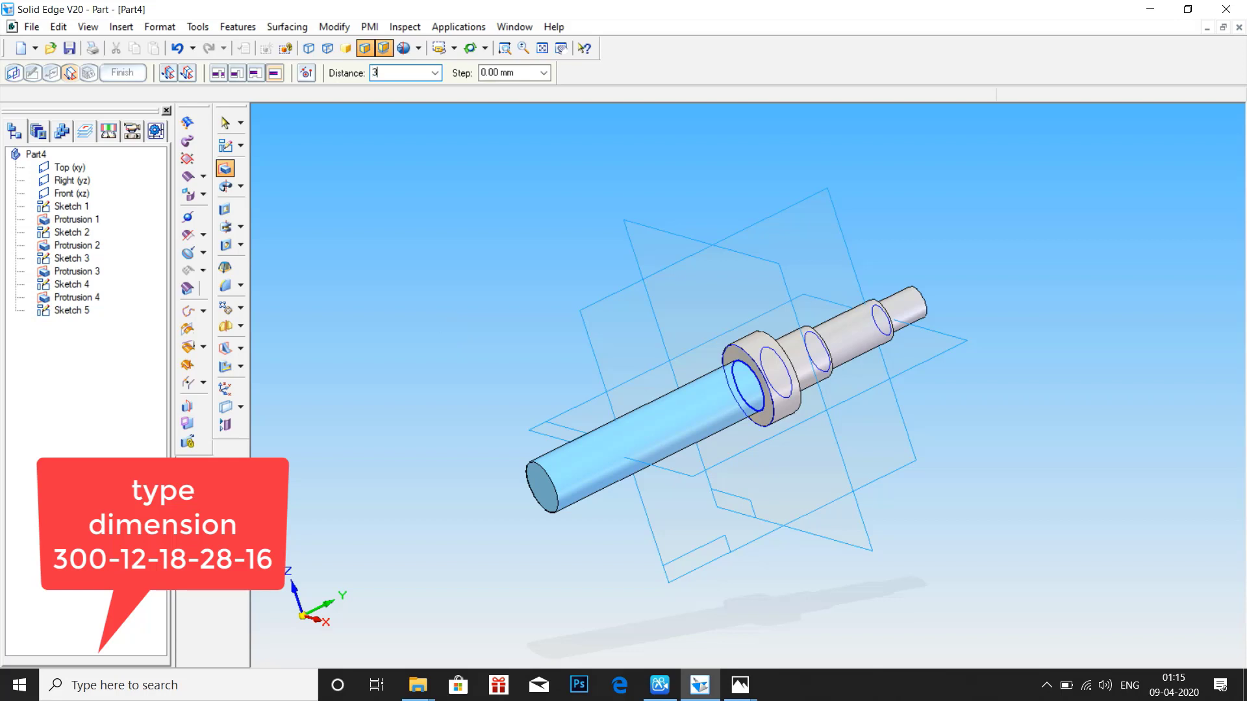
{"action": "type", "text": "00-12-28-1"}
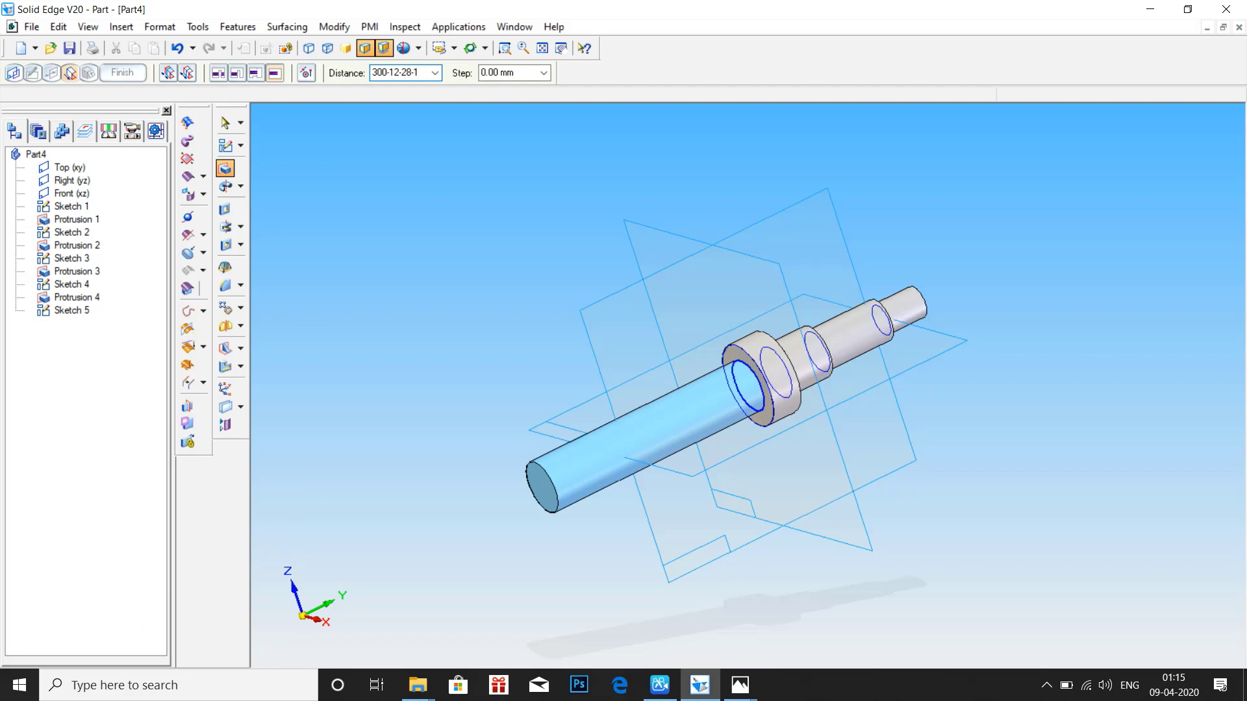
{"action": "type", "text": "8-16"}
{"action": "key", "text": "Return"}
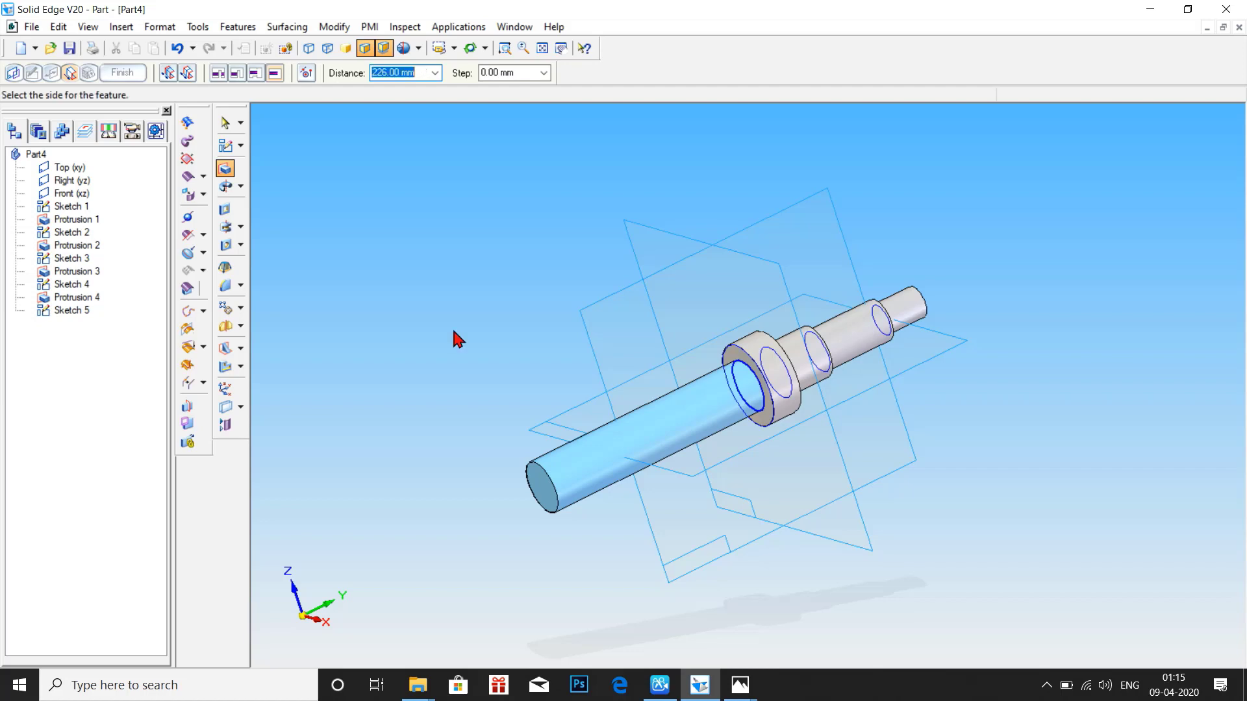
{"action": "left_click", "coordinate": [458, 339]}
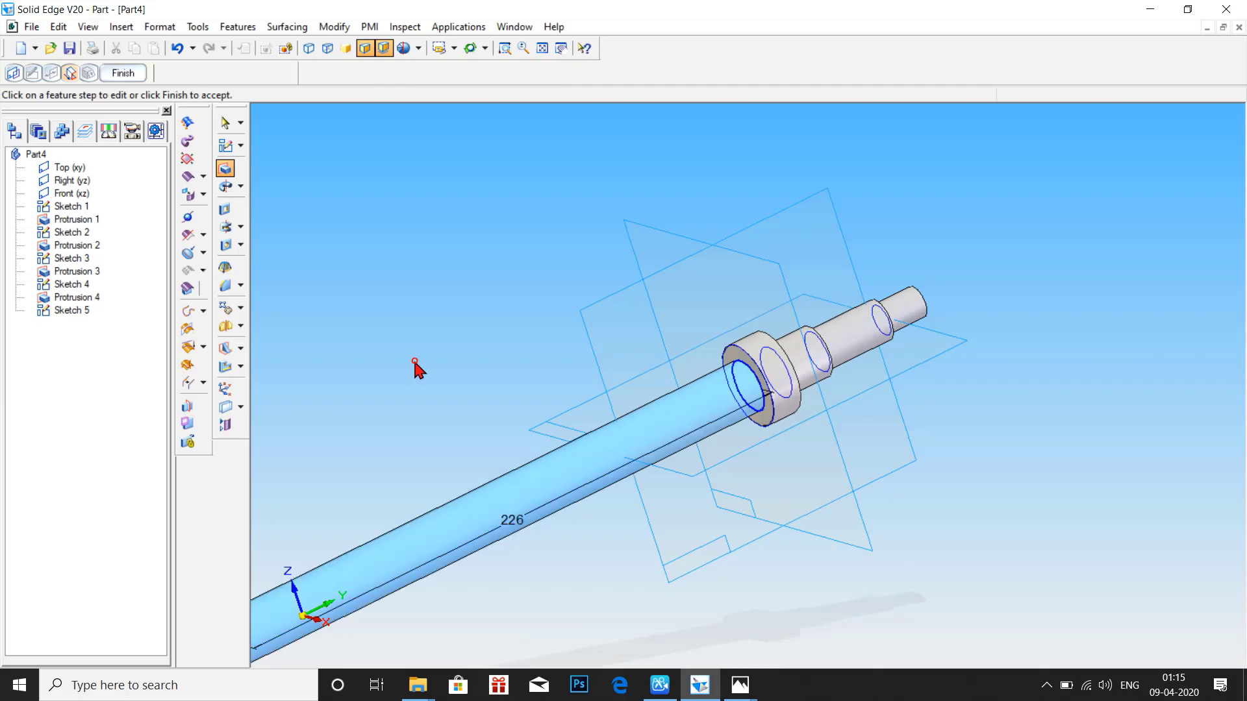
{"action": "left_click", "coordinate": [121, 73]}
Step: Add a straight Tr 20 x 4 thread along the full extent of the long 20 mm shaft, starting from its free end
{"action": "scroll", "coordinate": [525, 263], "scroll_direction": "down", "scroll_amount": 5}
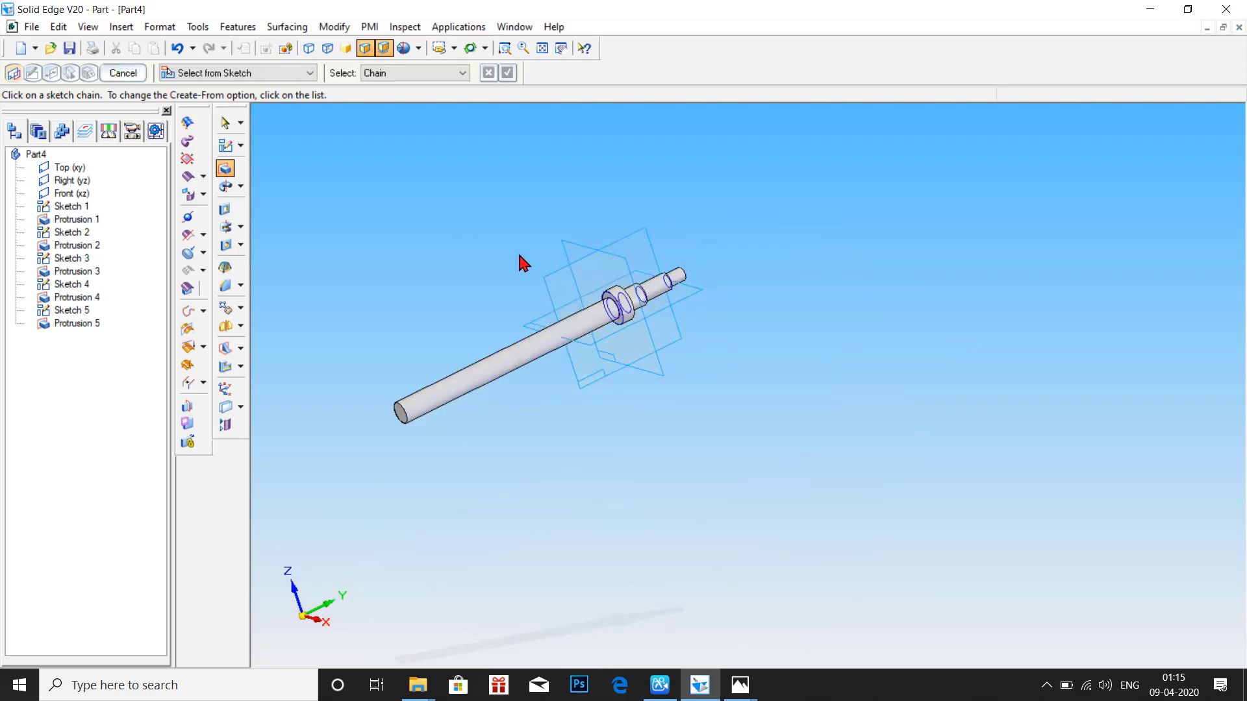
{"action": "mouse_move", "coordinate": [524, 263]}
{"action": "middle_mouse_down"}
{"action": "mouse_move", "coordinate": [483, 265]}
{"action": "mouse_move", "coordinate": [499, 263]}
{"action": "middle_mouse_up"}
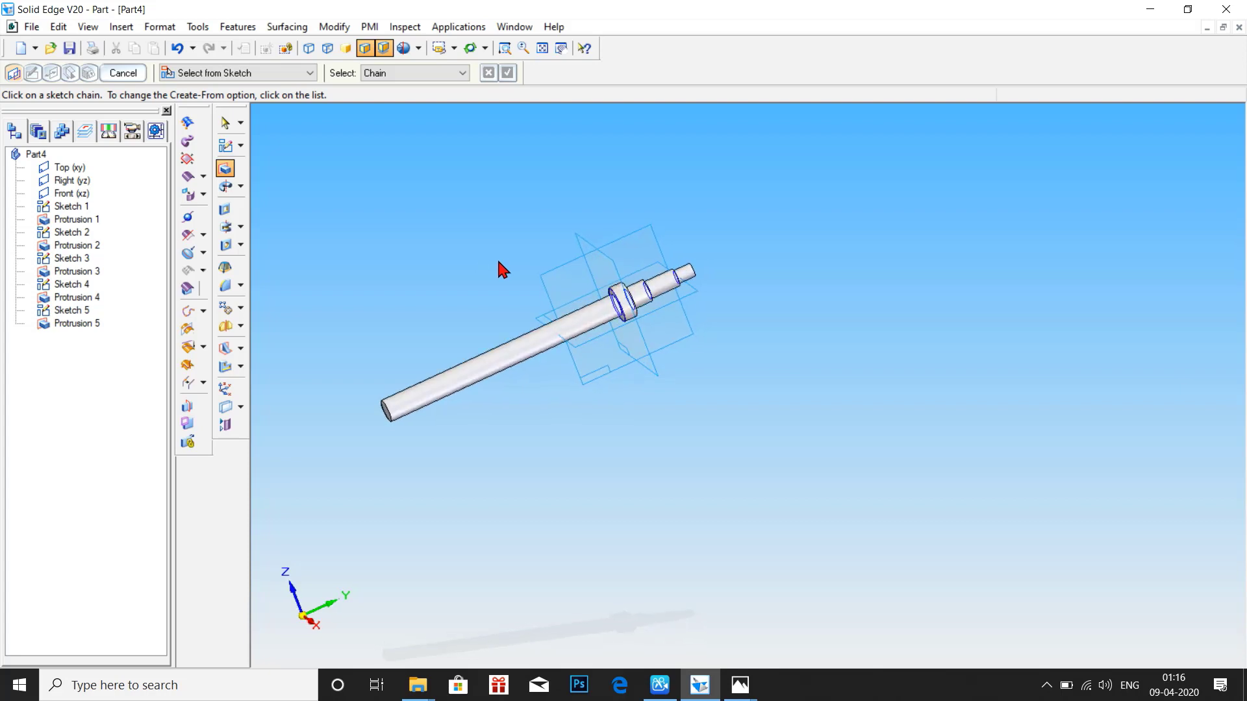
{"action": "mouse_move", "coordinate": [463, 316]}
{"action": "middle_mouse_down"}
{"action": "mouse_move", "coordinate": [496, 318]}
{"action": "mouse_move", "coordinate": [447, 322]}
{"action": "mouse_move", "coordinate": [442, 305]}
{"action": "middle_mouse_up"}
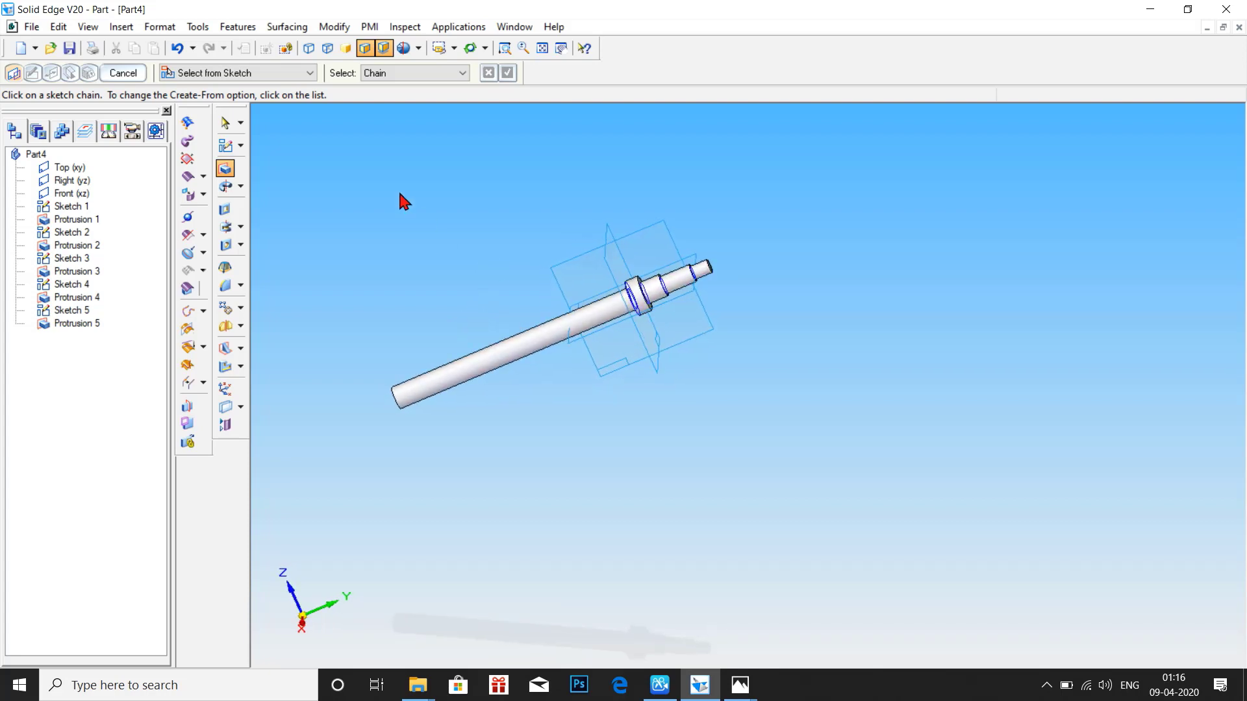
{"action": "left_click", "coordinate": [240, 245]}
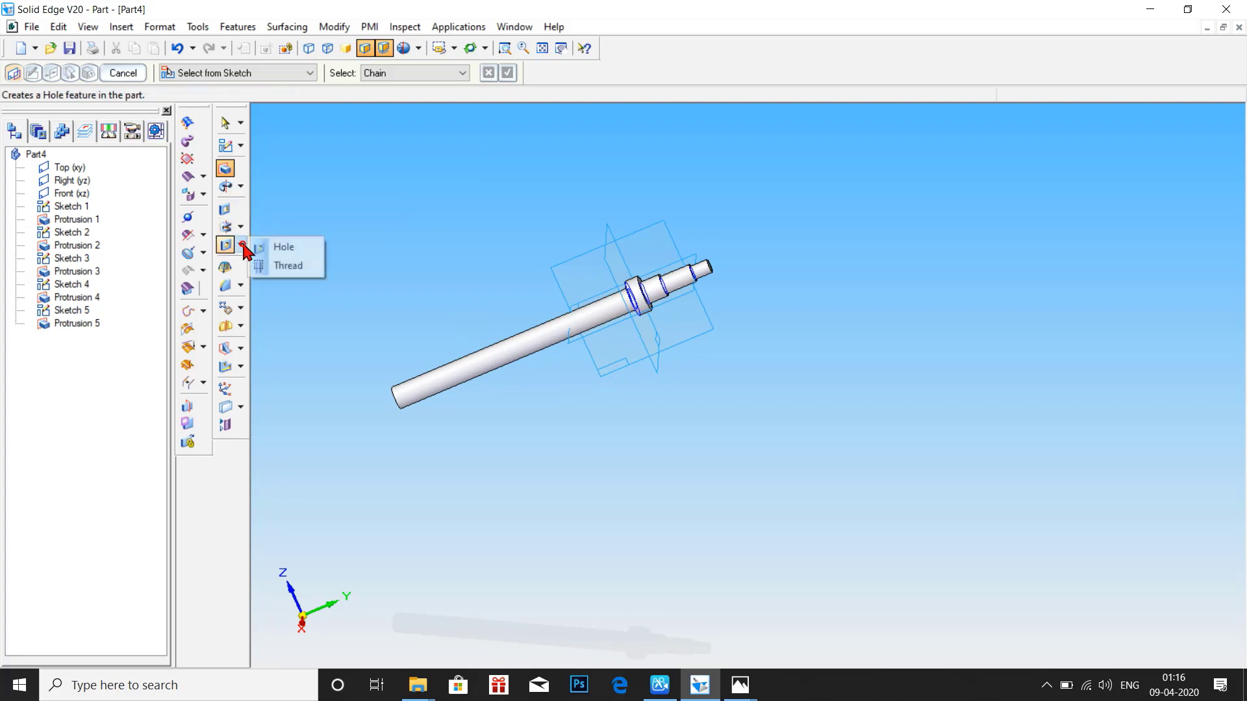
{"action": "left_click", "coordinate": [286, 267]}
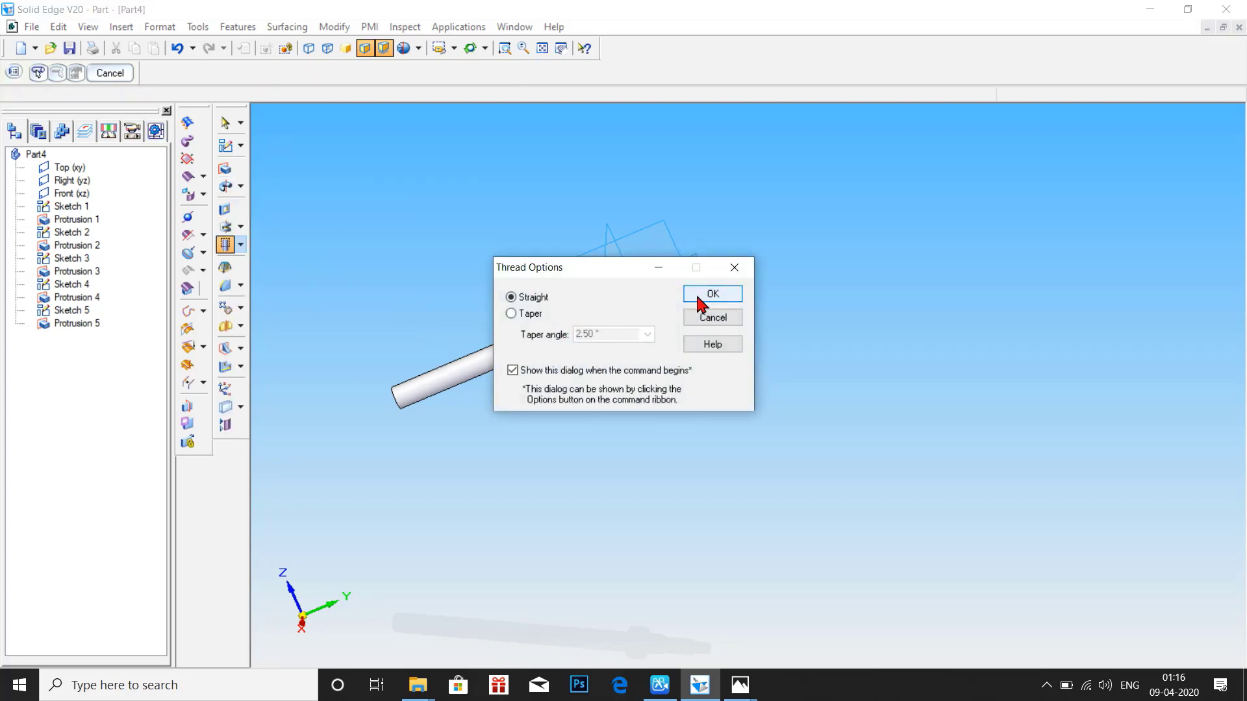
{"action": "left_click", "coordinate": [699, 300]}
{"action": "left_click", "coordinate": [513, 351]}
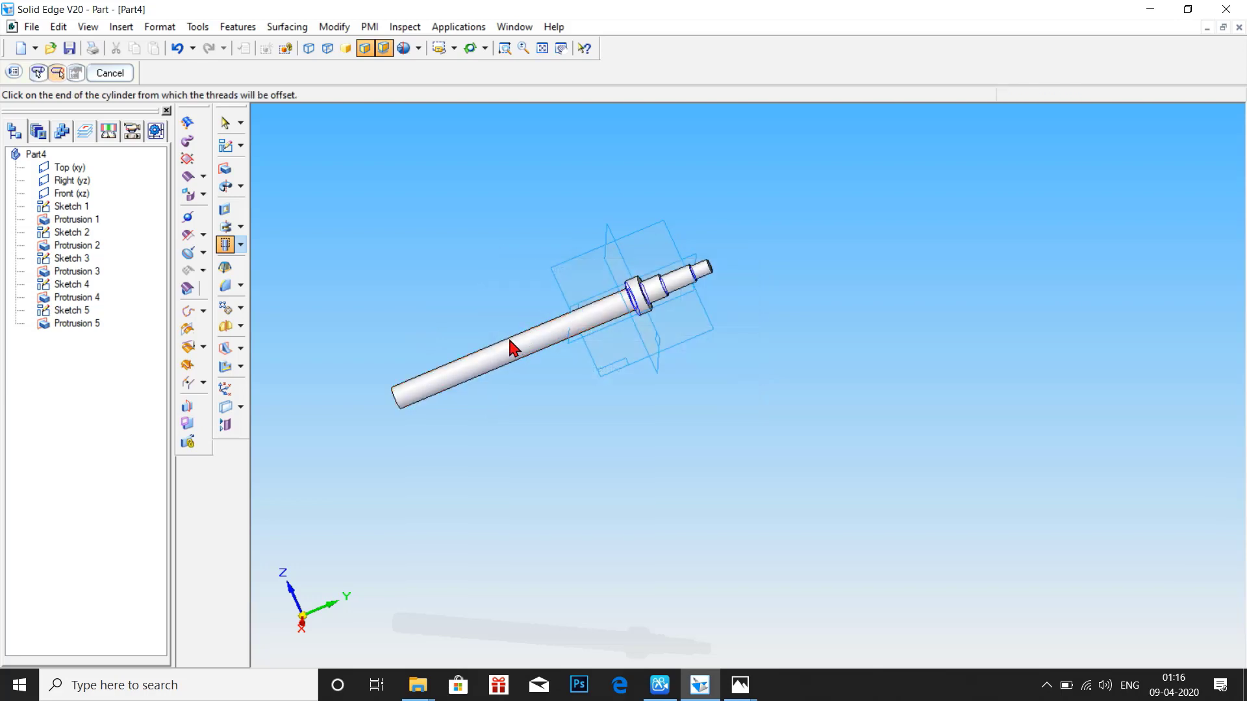
{"action": "middle_click_drag", "start_coordinate": [484, 312], "coordinate": [533, 303]}
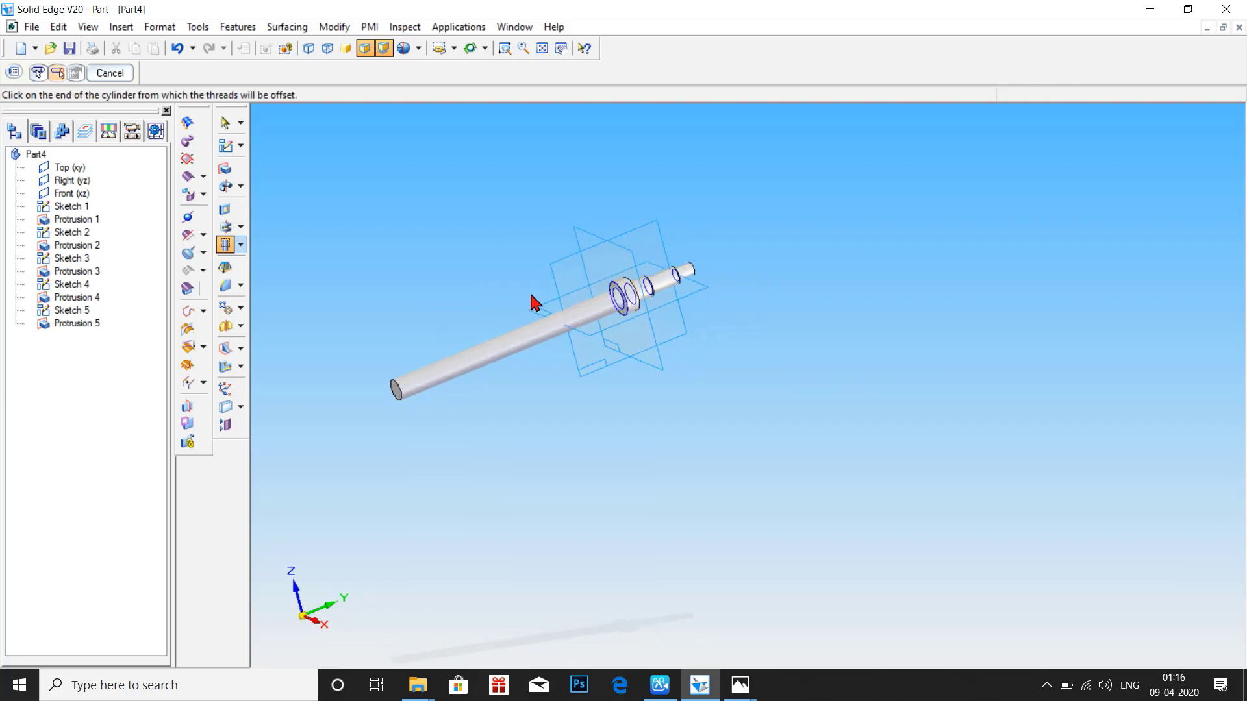
{"action": "left_click", "coordinate": [398, 389]}
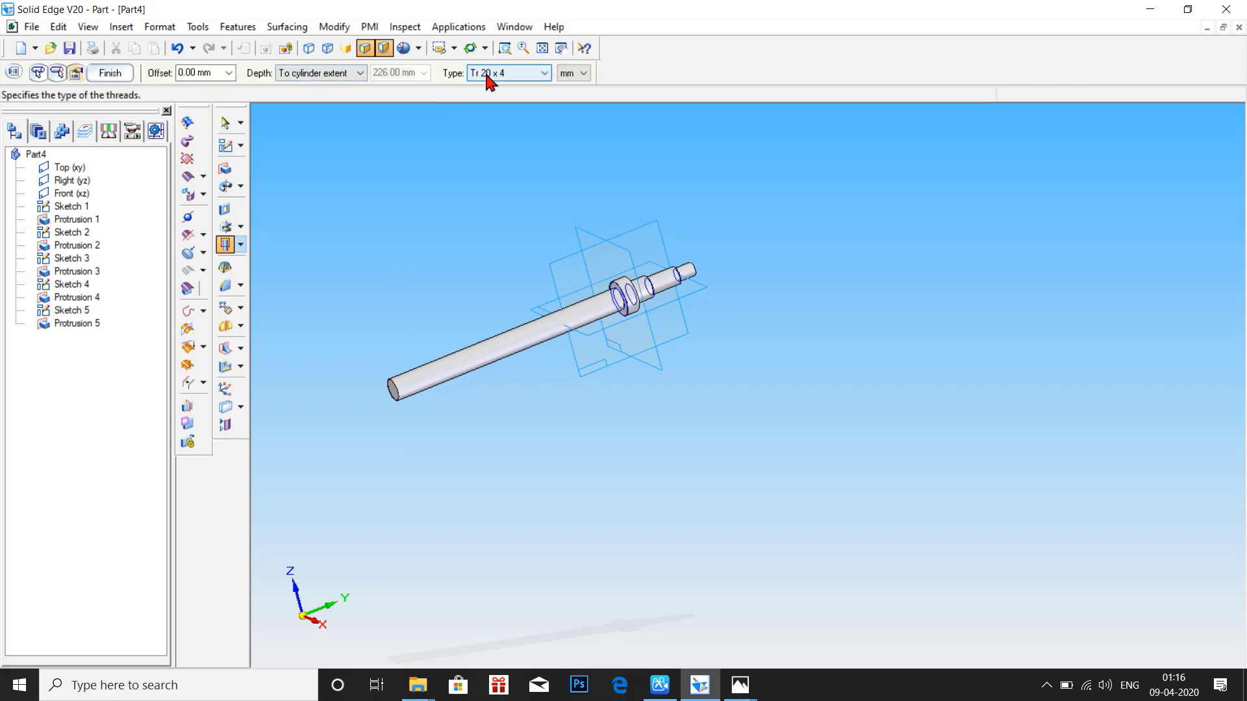
{"action": "left_click", "coordinate": [120, 77]}
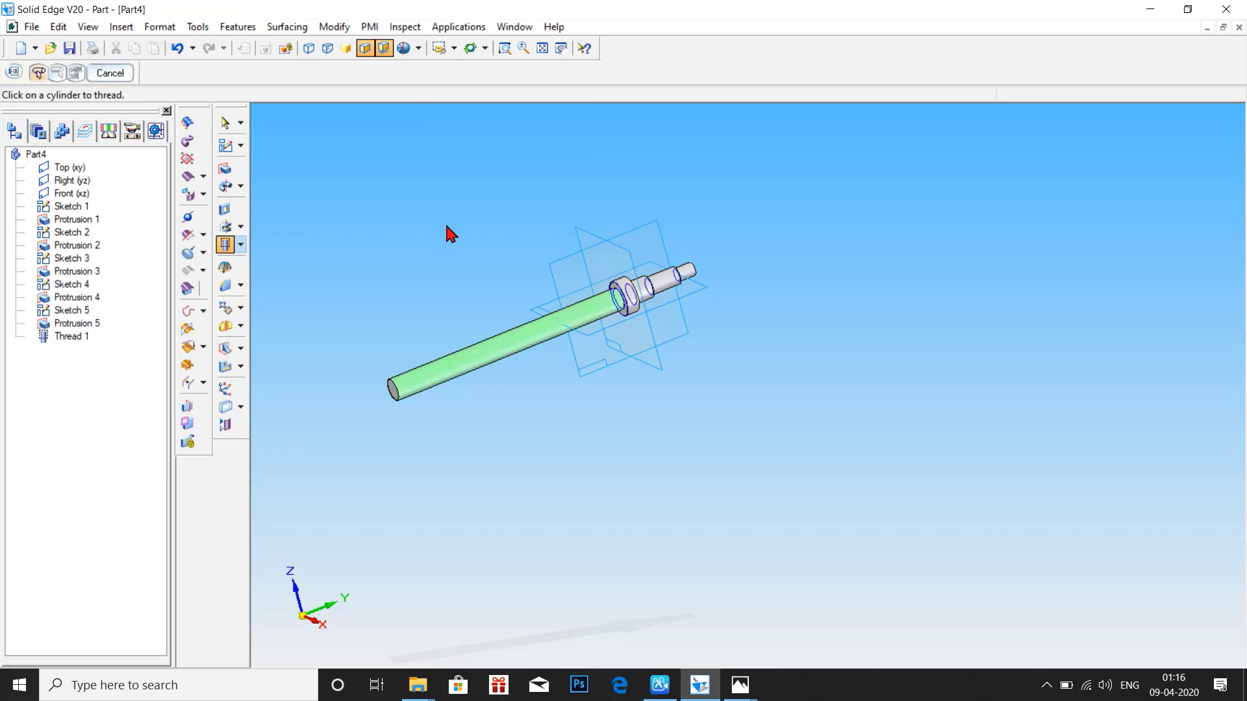
Step: Add an M12 thread to the 12 mm end cylinder, offset 4 mm from its shoulder and running to the cylinder extent
{"action": "scroll", "coordinate": [793, 295], "scroll_direction": "up", "scroll_amount": 3}
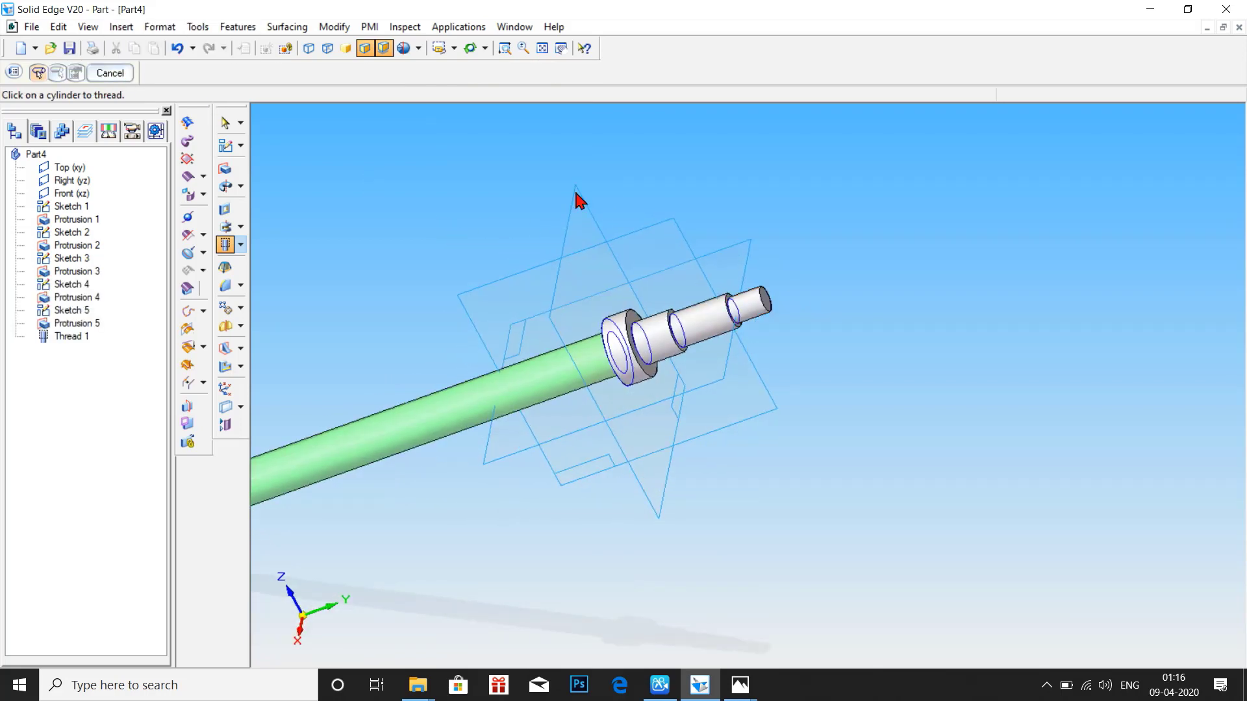
{"action": "left_click", "coordinate": [749, 305]}
{"action": "scroll", "coordinate": [840, 286], "scroll_direction": "up", "scroll_amount": 1}
{"action": "scroll", "coordinate": [841, 286], "scroll_direction": "up", "scroll_amount": 1}
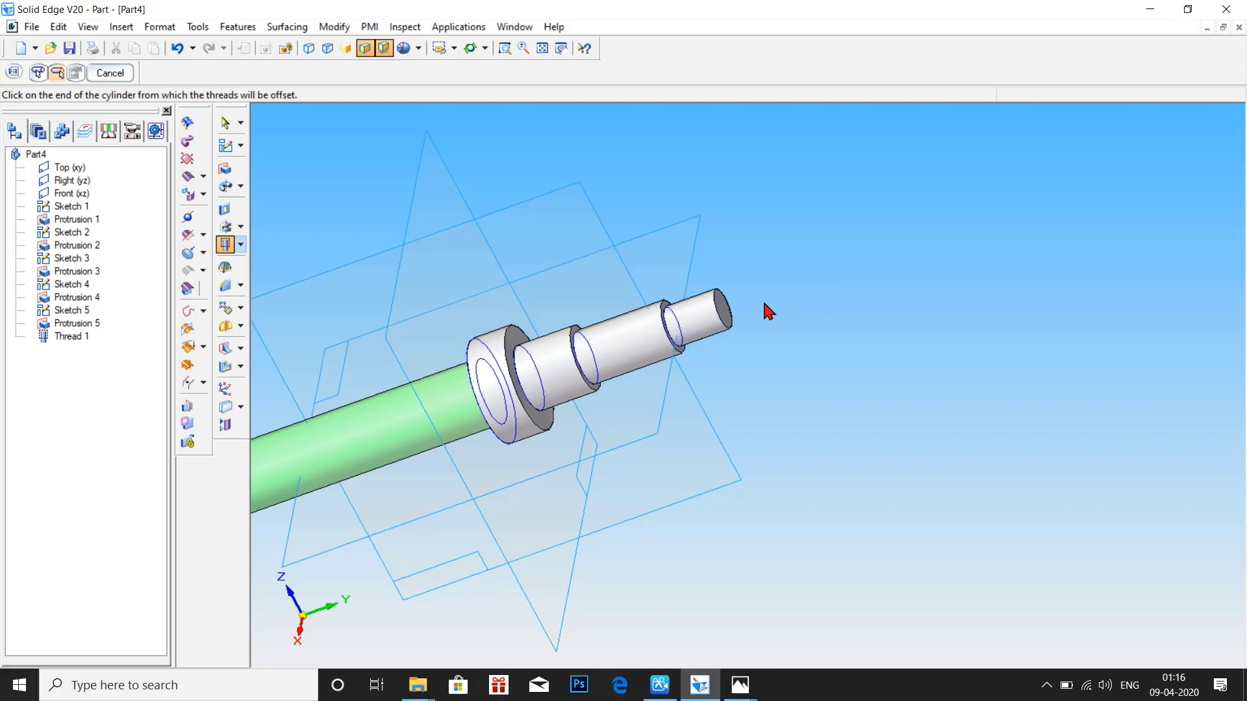
{"action": "scroll", "coordinate": [728, 324], "scroll_direction": "up", "scroll_amount": 2}
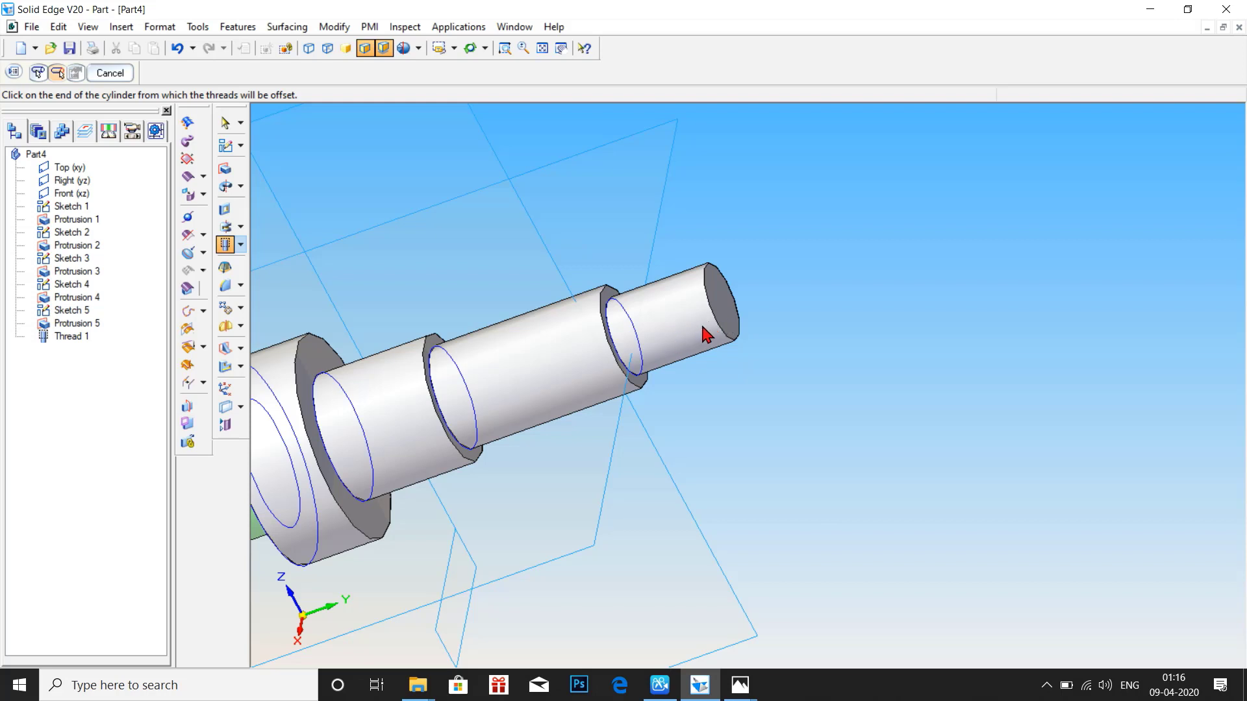
{"action": "left_click", "coordinate": [609, 332]}
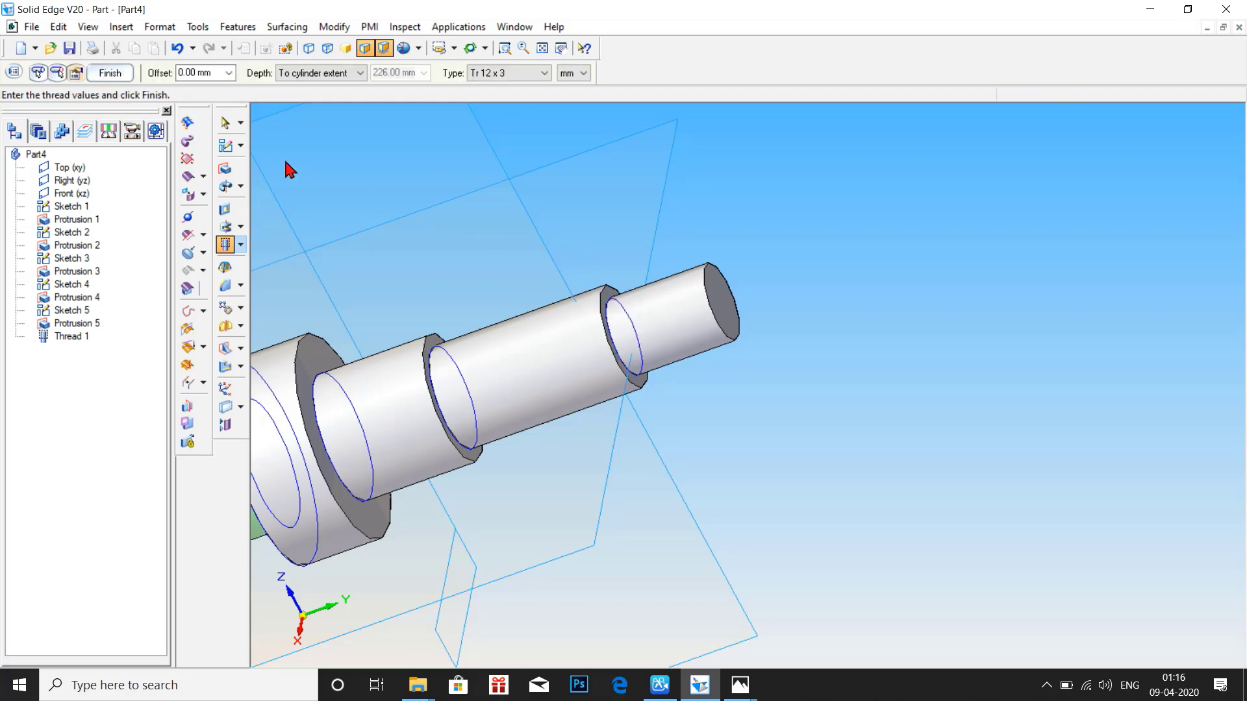
{"action": "left_click", "coordinate": [217, 73]}
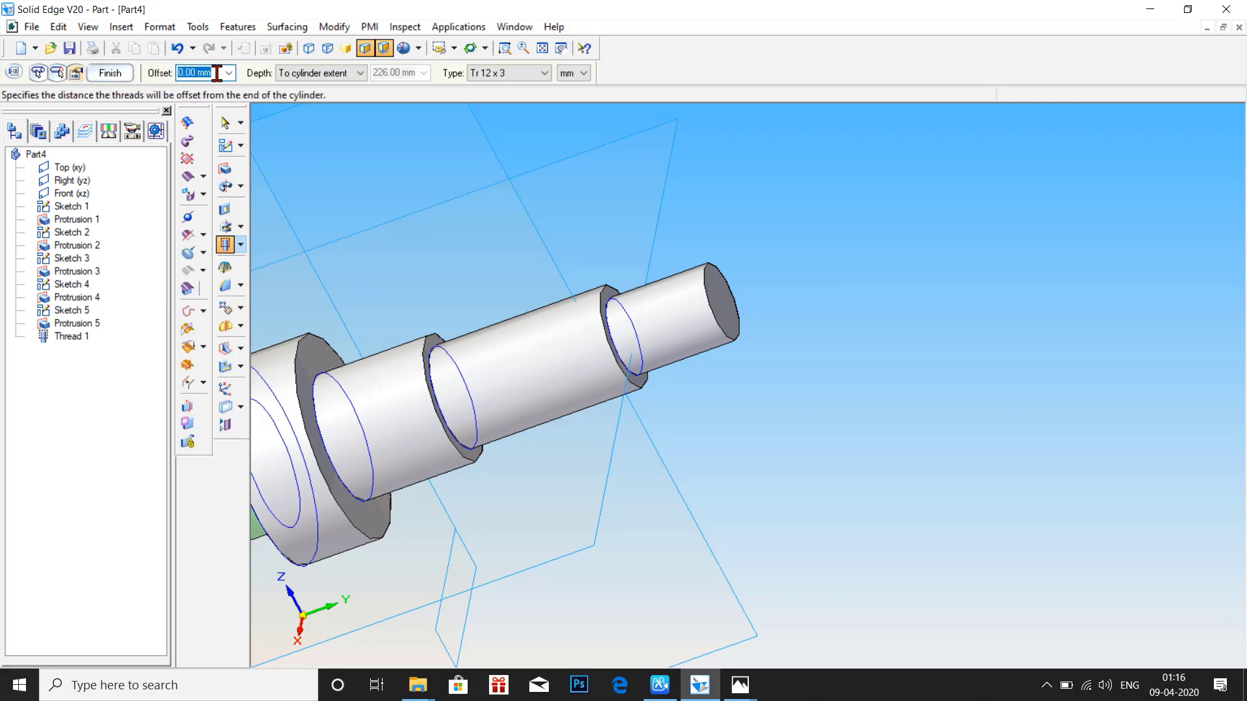
{"action": "type", "text": "2"}
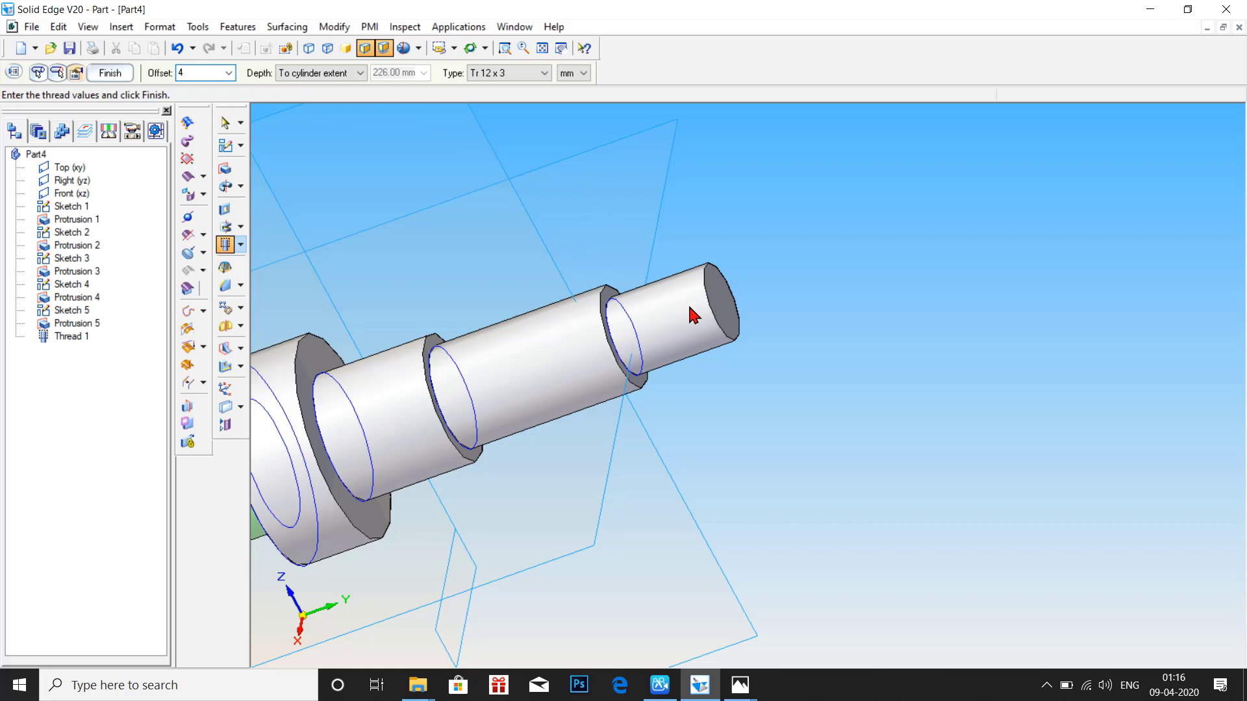
{"action": "left_click", "coordinate": [478, 74]}
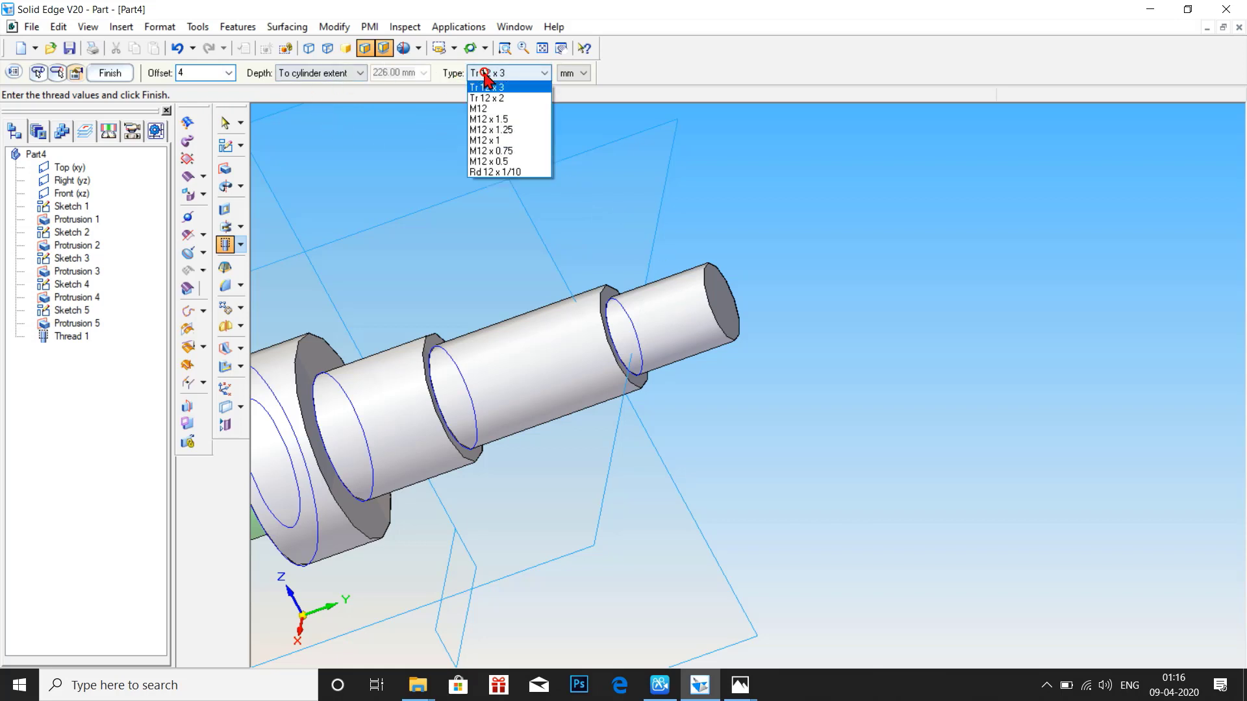
{"action": "left_click", "coordinate": [486, 105]}
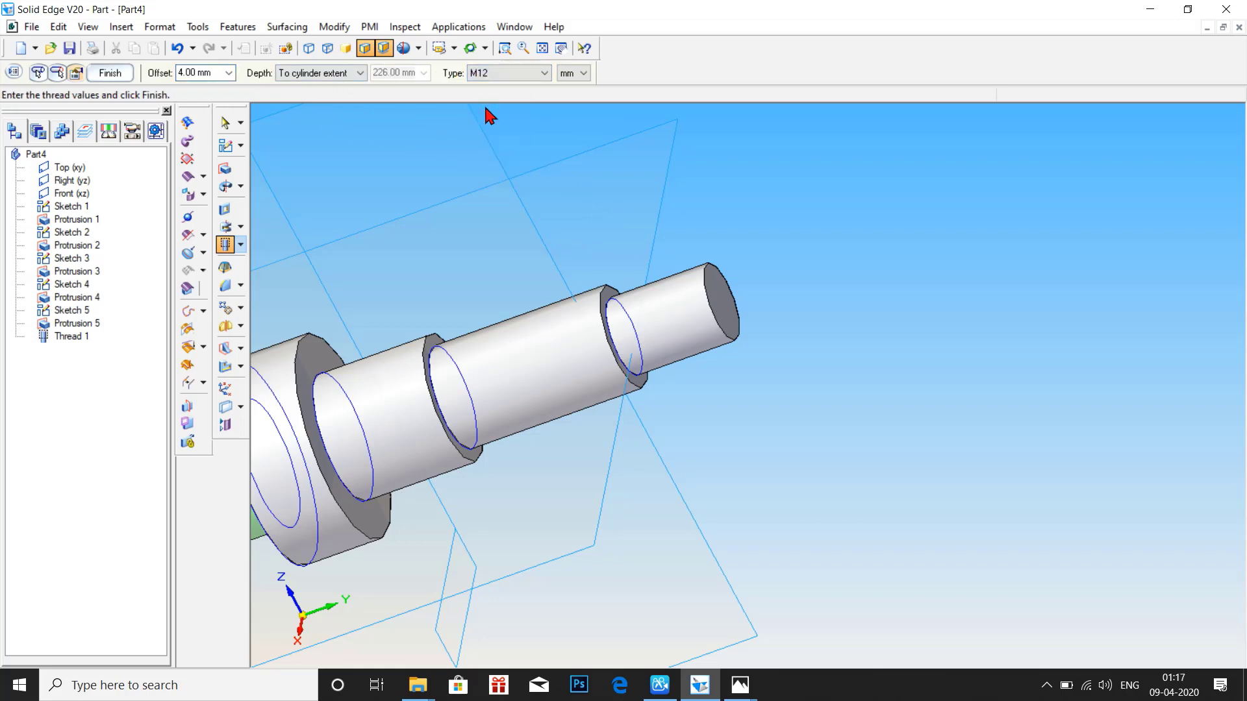
{"action": "left_click", "coordinate": [110, 73]}
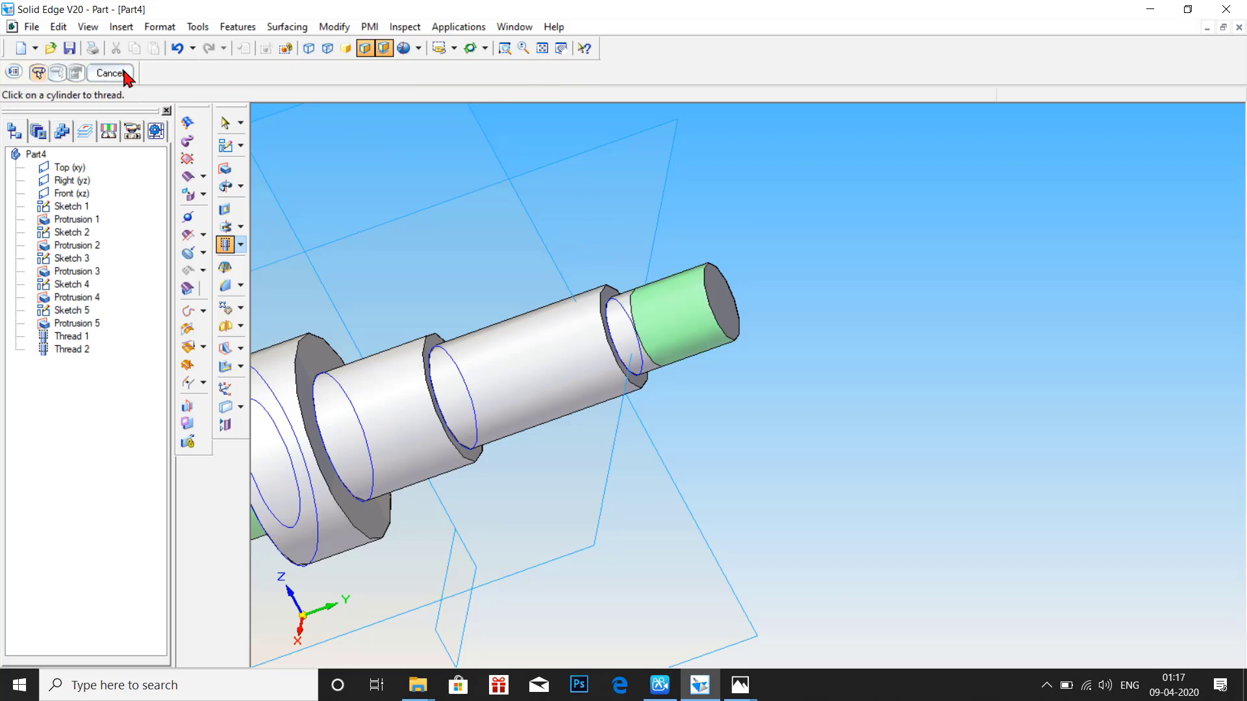
Step: Sketch a closed four-line rectangle about 2.3 mm wide and 2.2 mm high on the 16 mm cylinder's shoulder face, straddling the horizontal axis
{"action": "scroll", "coordinate": [620, 255], "scroll_direction": "down", "scroll_amount": 3}
{"action": "mouse_move", "coordinate": [623, 261]}
{"action": "middle_mouse_down"}
{"action": "mouse_move", "coordinate": [605, 256]}
{"action": "mouse_move", "coordinate": [651, 271]}
{"action": "mouse_move", "coordinate": [627, 281]}
{"action": "mouse_move", "coordinate": [663, 281]}
{"action": "middle_mouse_up"}
{"action": "left_click", "coordinate": [225, 147]}
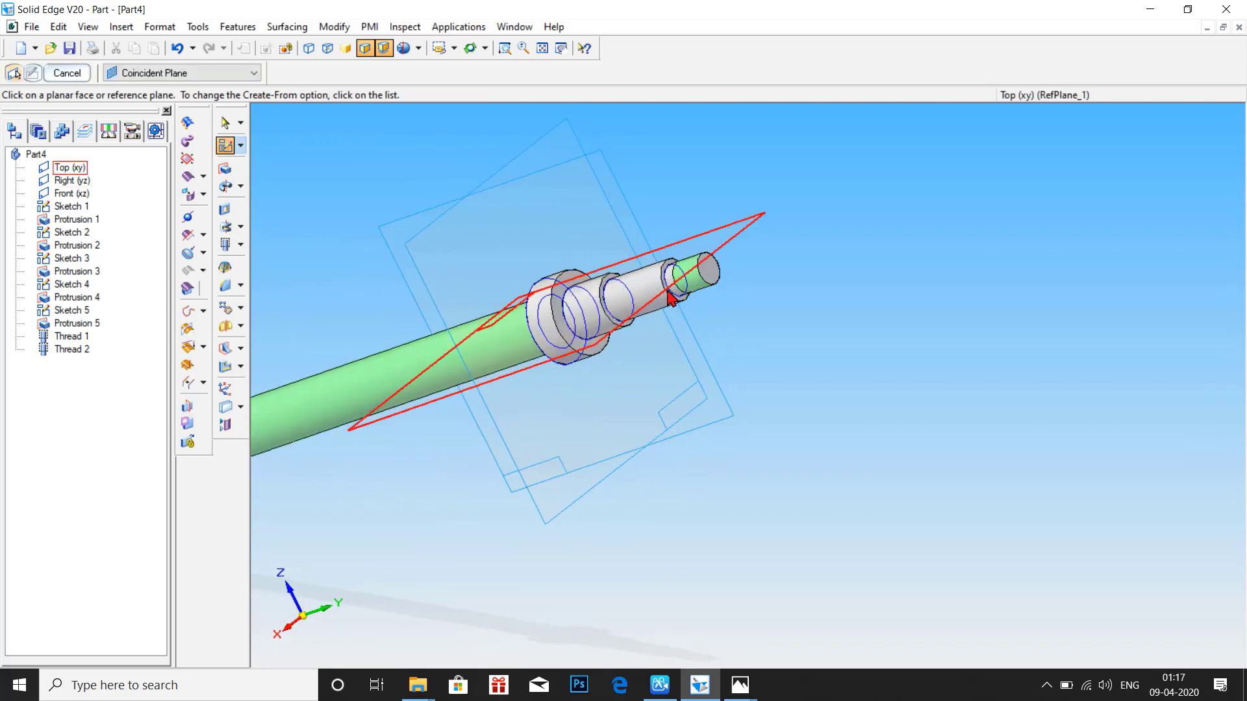
{"action": "scroll", "coordinate": [671, 296], "scroll_direction": "up", "scroll_amount": 5}
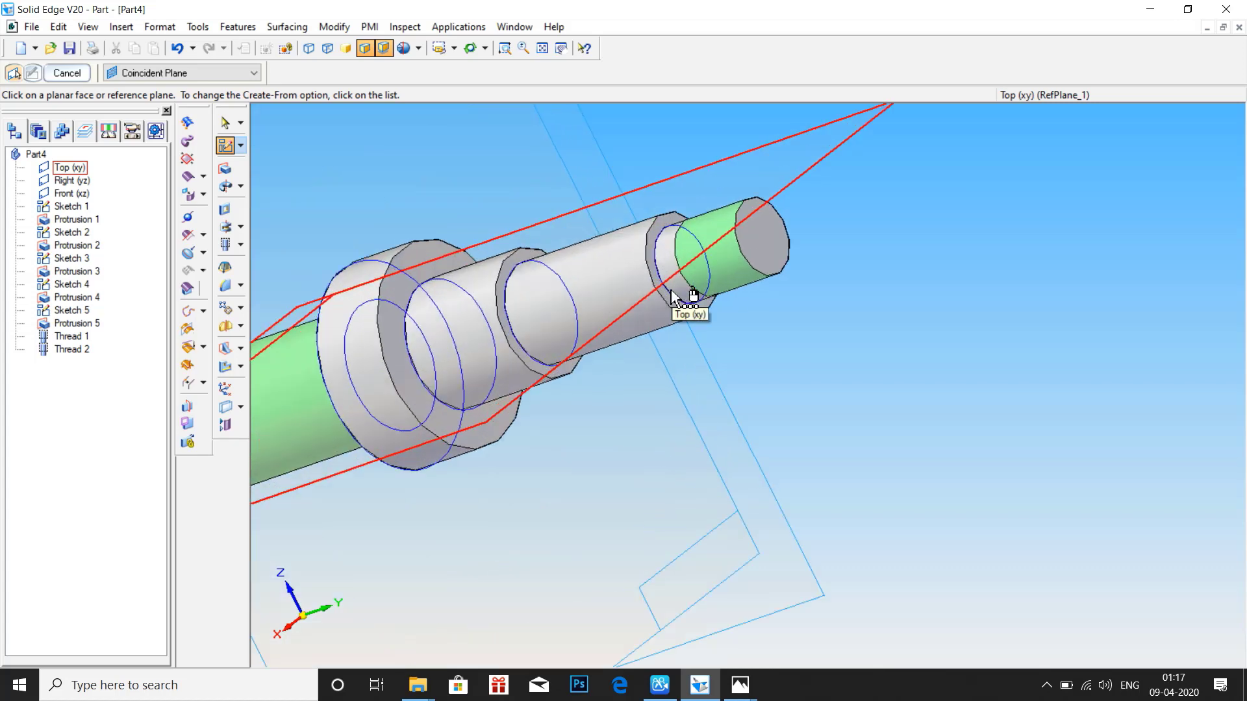
{"action": "left_click", "coordinate": [667, 300]}
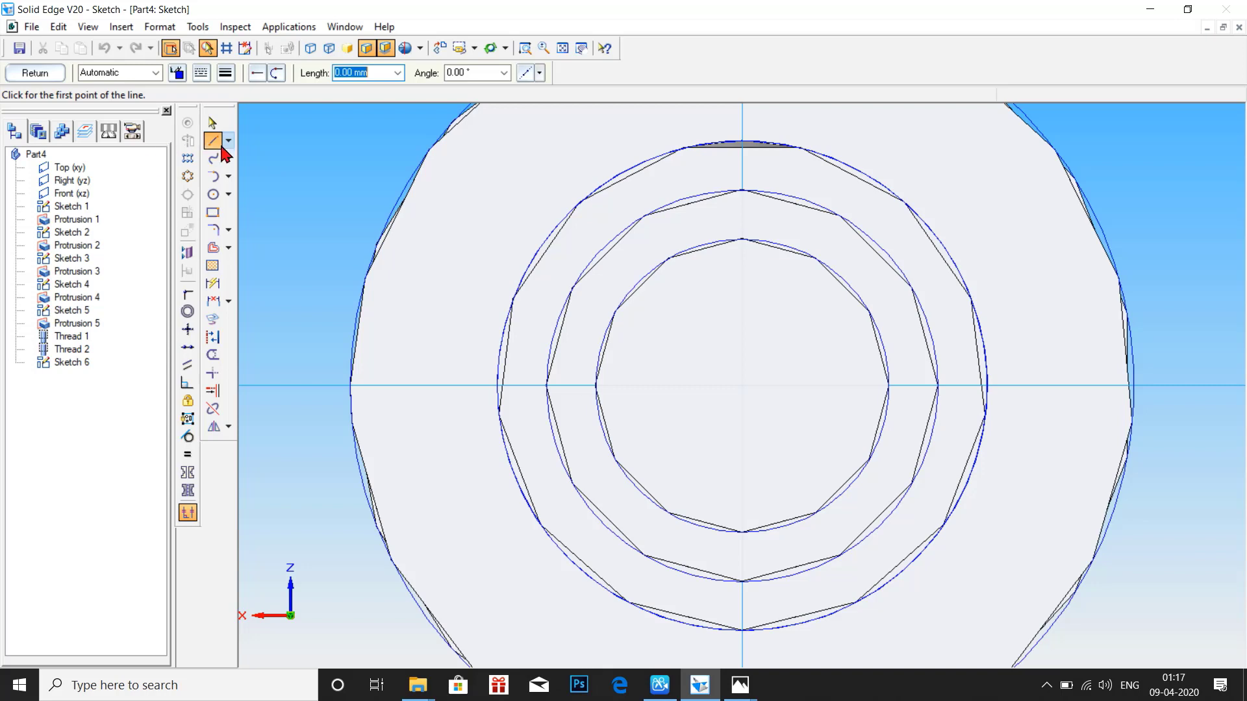
{"action": "left_click", "coordinate": [532, 361]}
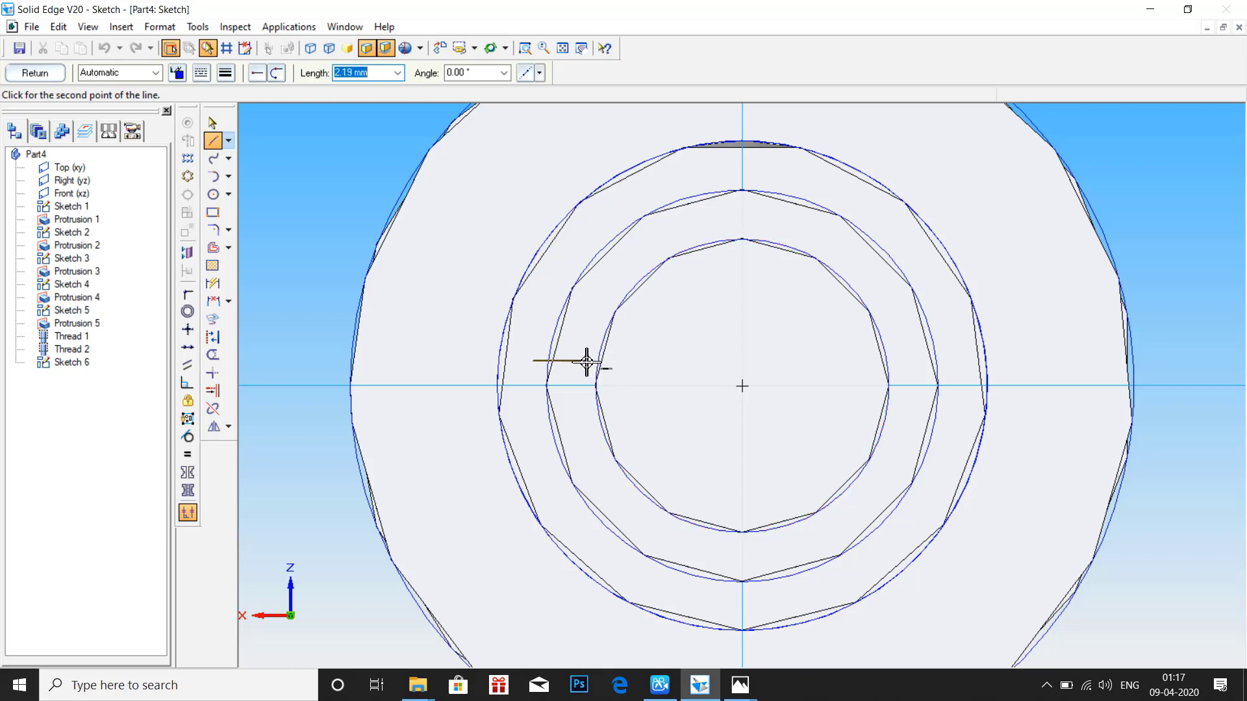
{"action": "left_click", "coordinate": [588, 361]}
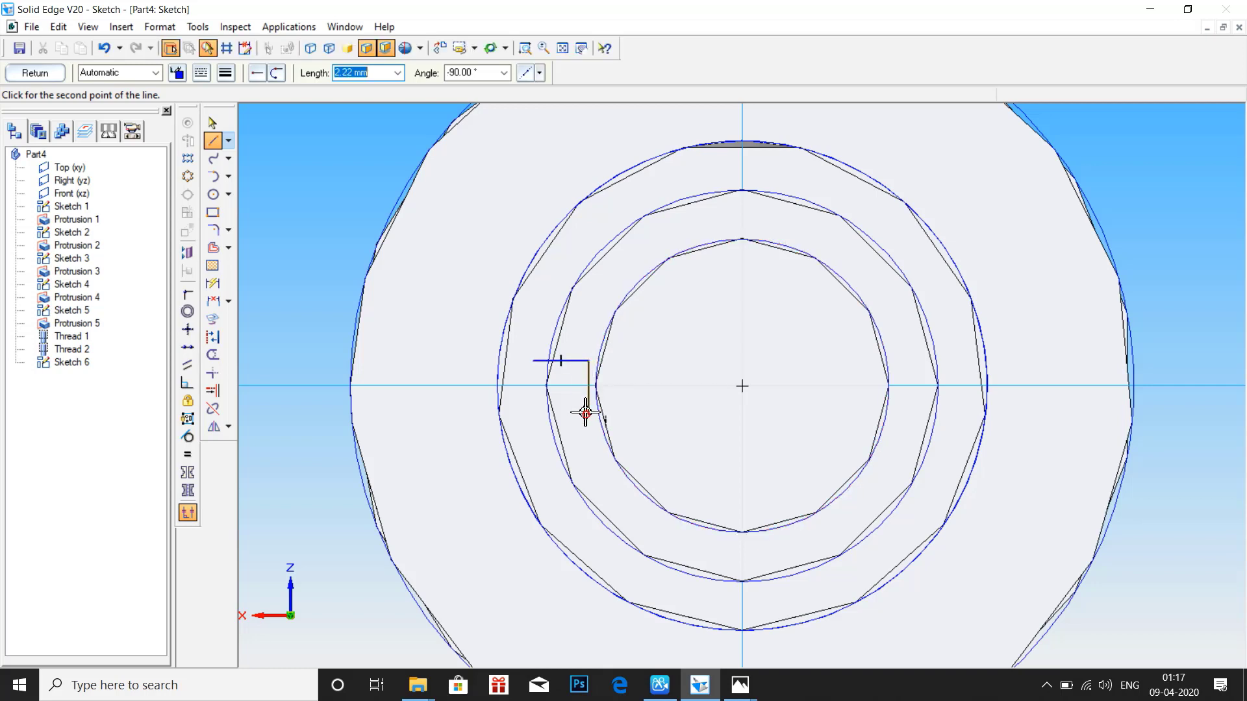
{"action": "left_click", "coordinate": [587, 414]}
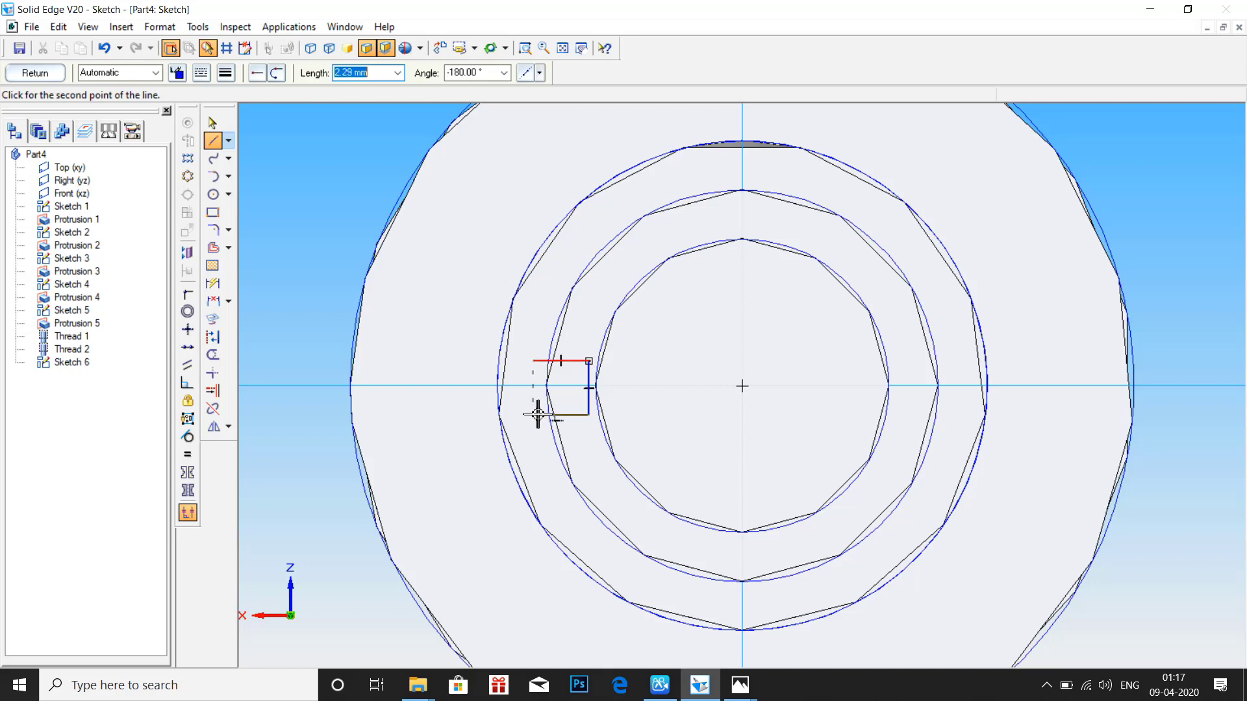
{"action": "left_click", "coordinate": [533, 414]}
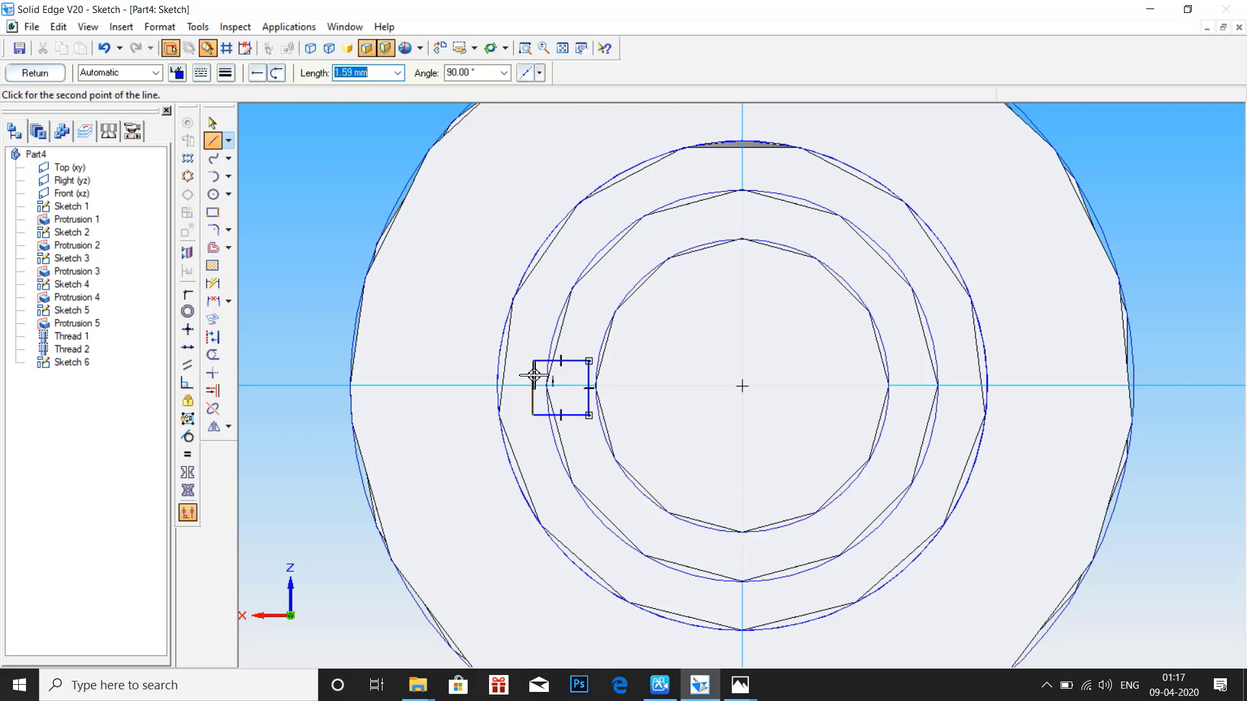
{"action": "left_click", "coordinate": [534, 361]}
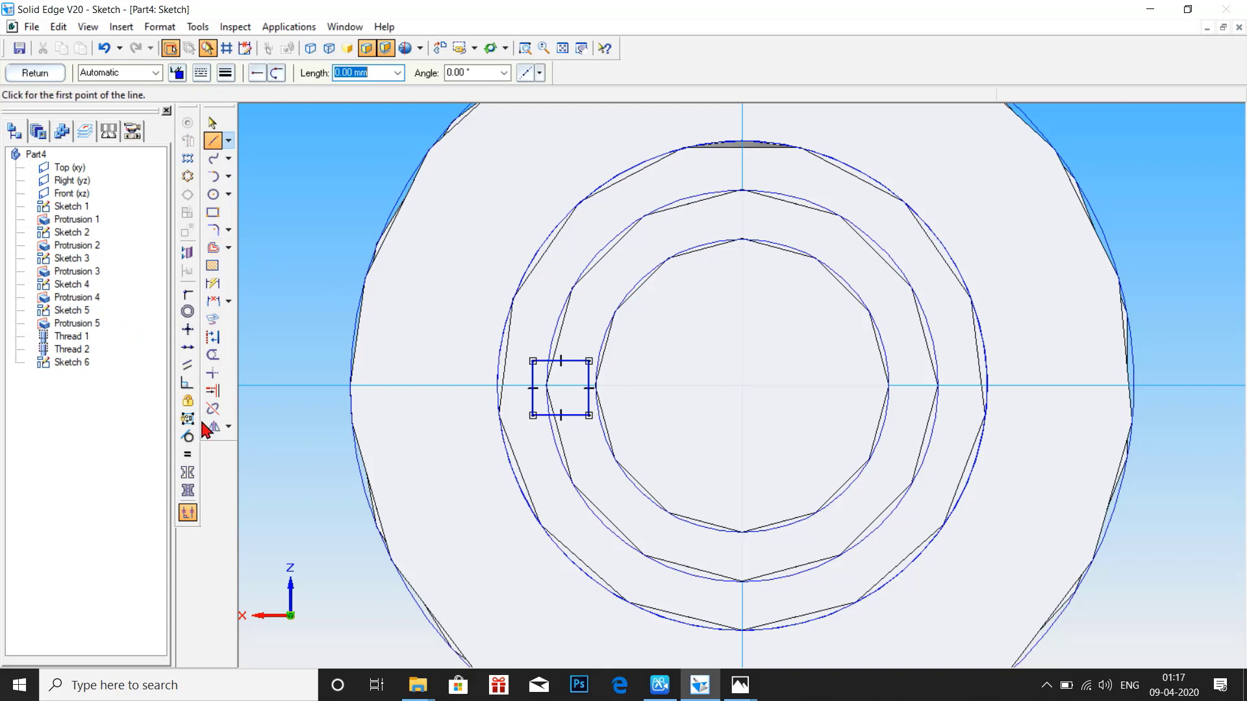
Step: Make the rectangle's upper and lower edges symmetric about the horizontal axis
{"action": "left_click", "coordinate": [189, 471]}
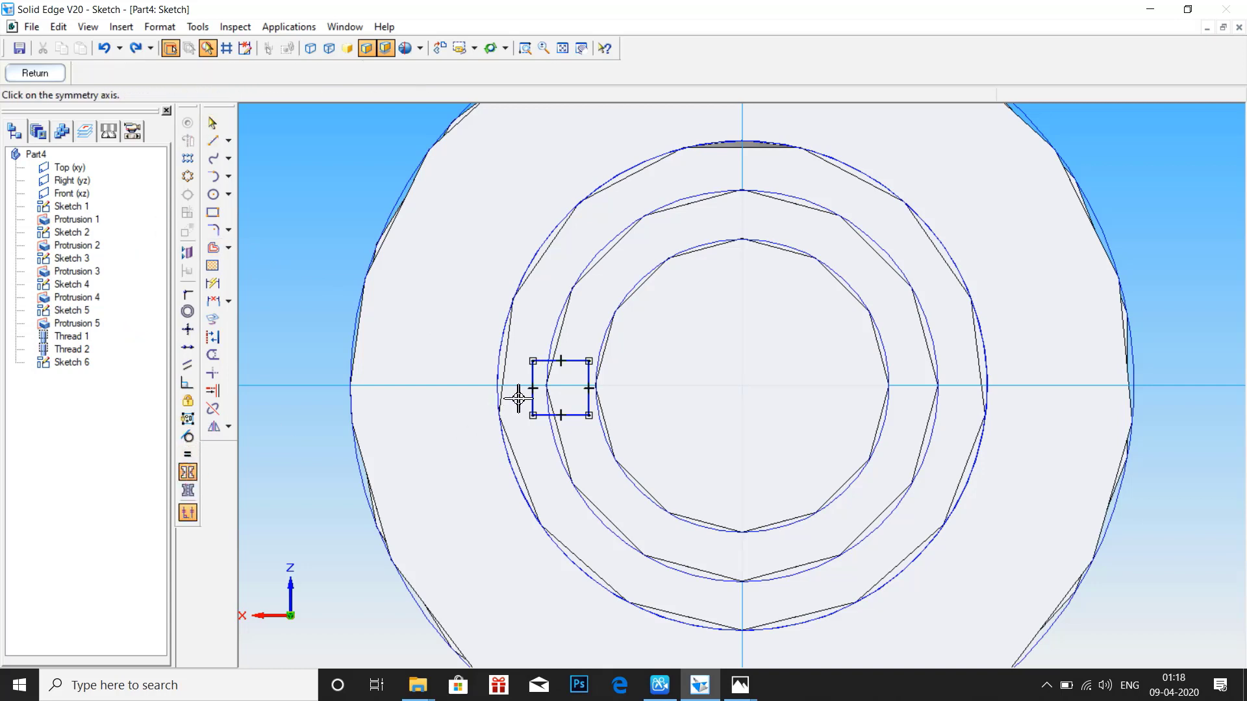
{"action": "left_click", "coordinate": [559, 387]}
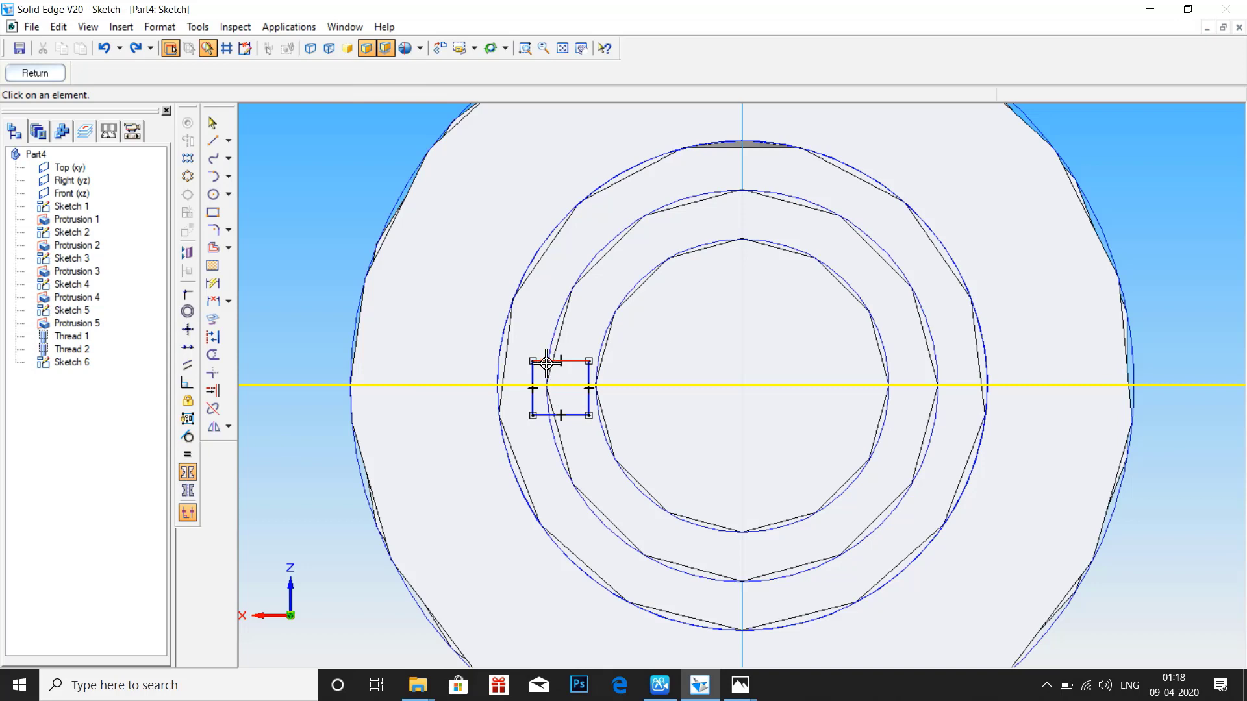
{"action": "left_click", "coordinate": [547, 361]}
{"action": "left_click", "coordinate": [542, 414]}
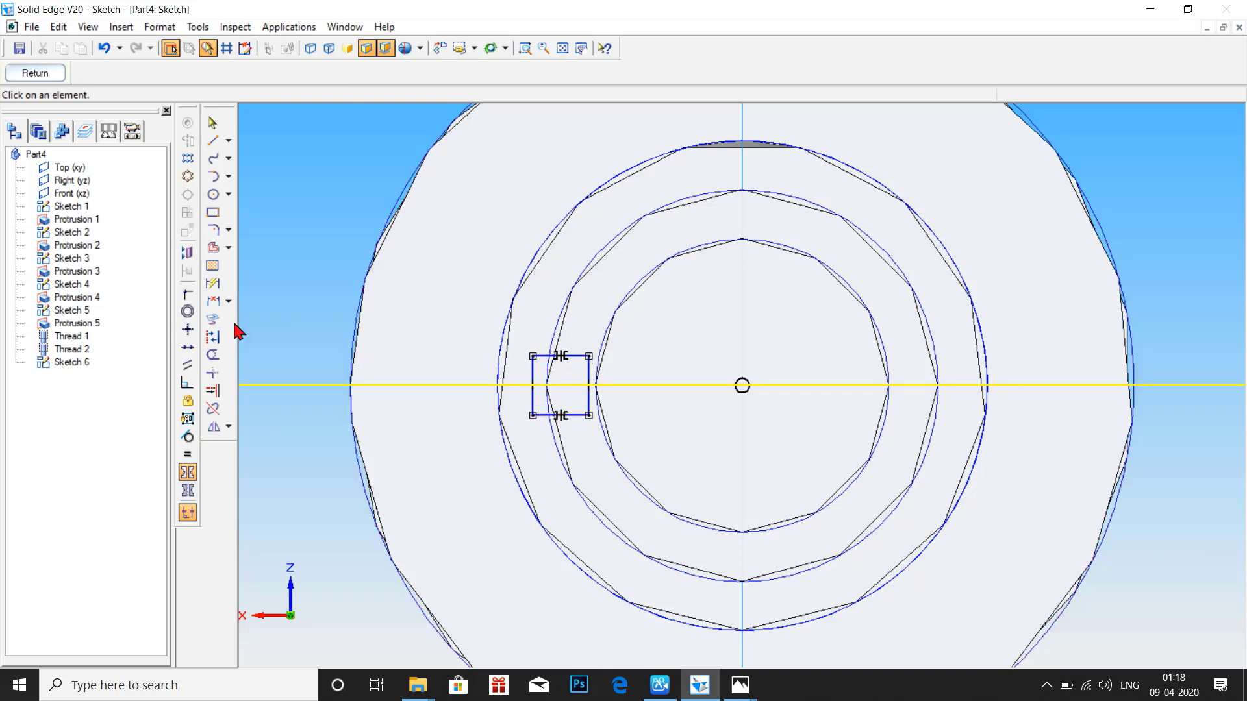
Step: Dimension the rectangle with a height of 4.5 mm and a width of 2.25 mm
{"action": "left_click", "coordinate": [214, 286]}
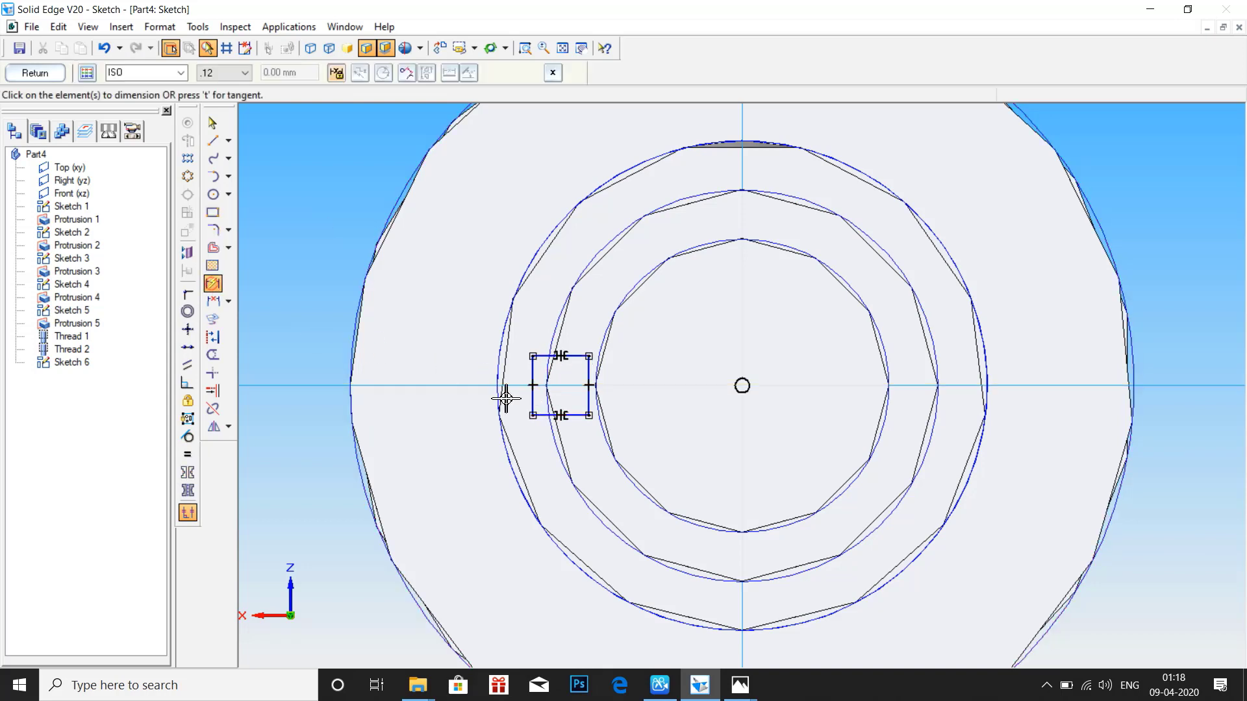
{"action": "left_click", "coordinate": [534, 375]}
{"action": "left_click", "coordinate": [463, 377]}
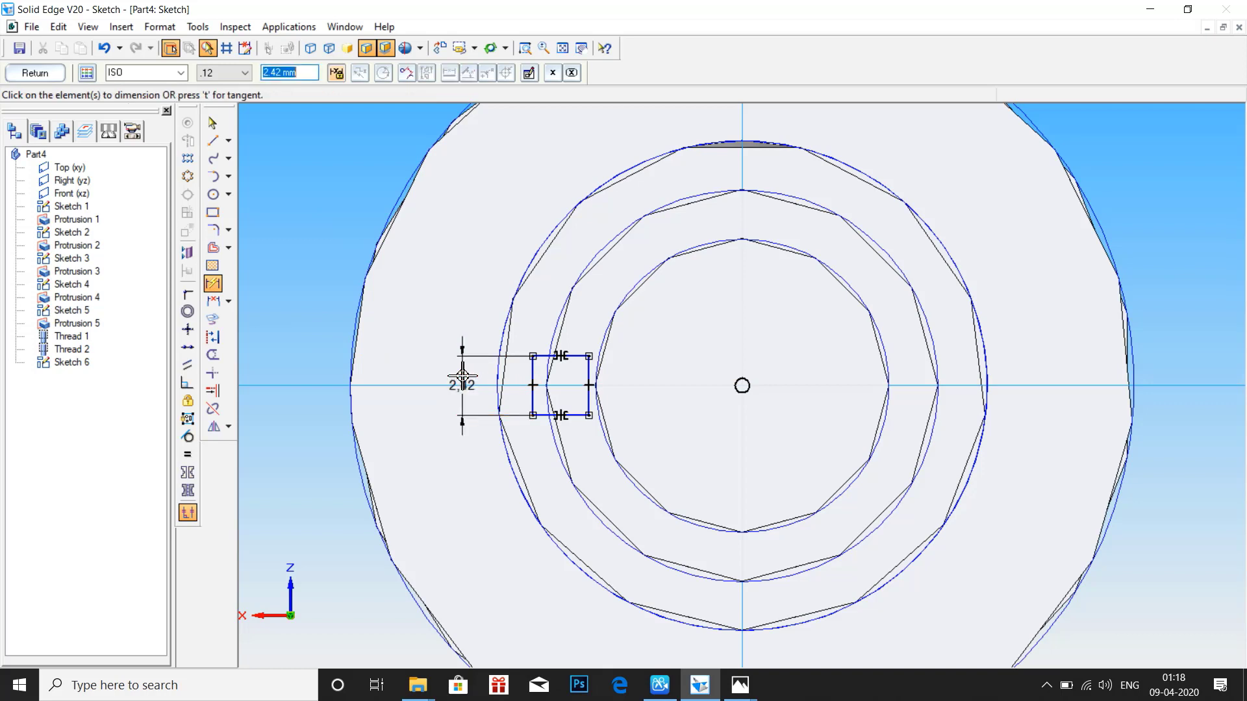
{"action": "type", "text": "4.5"}
{"action": "key", "text": "Return"}
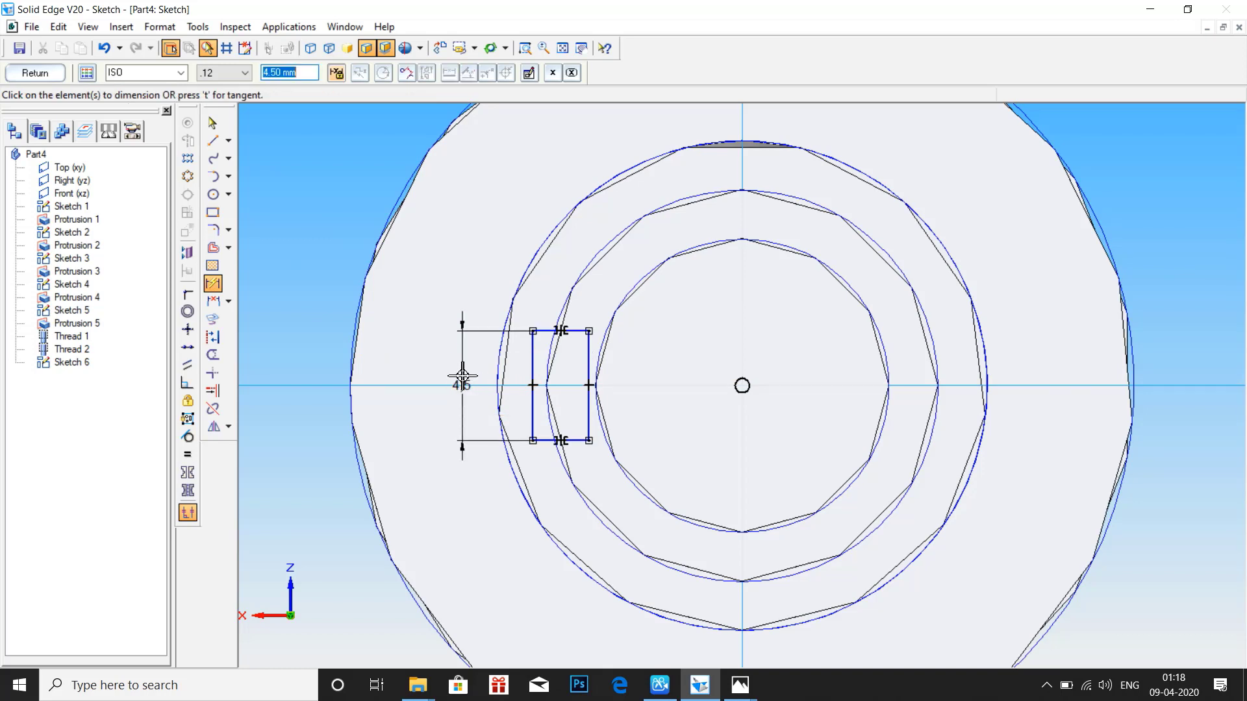
{"action": "left_click", "coordinate": [546, 330]}
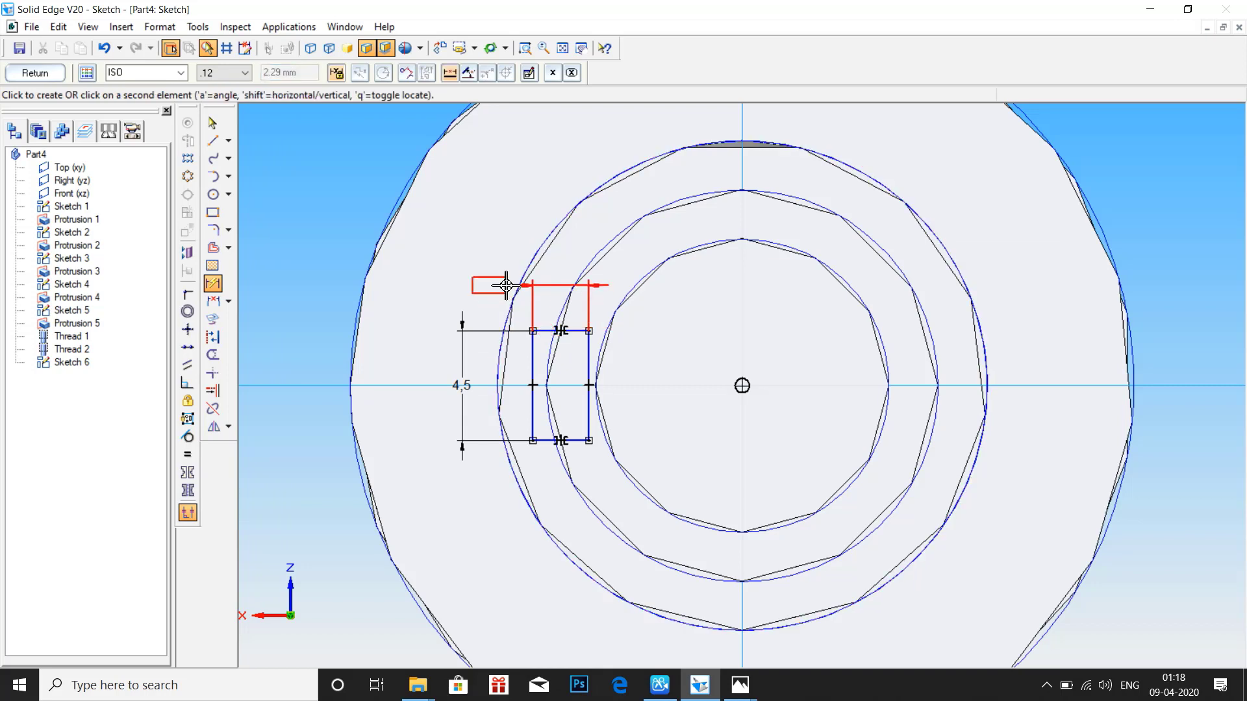
{"action": "left_click", "coordinate": [506, 285]}
{"action": "type", "text": "2.25"}
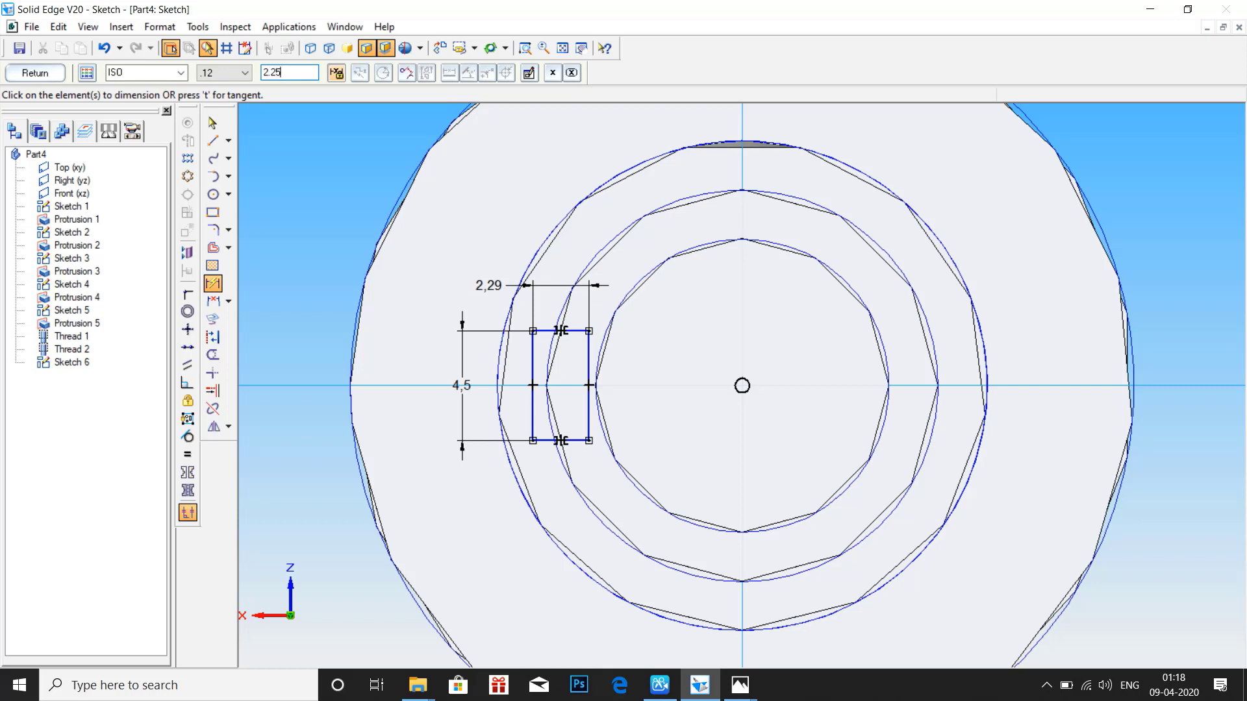
{"action": "key", "text": "Return"}
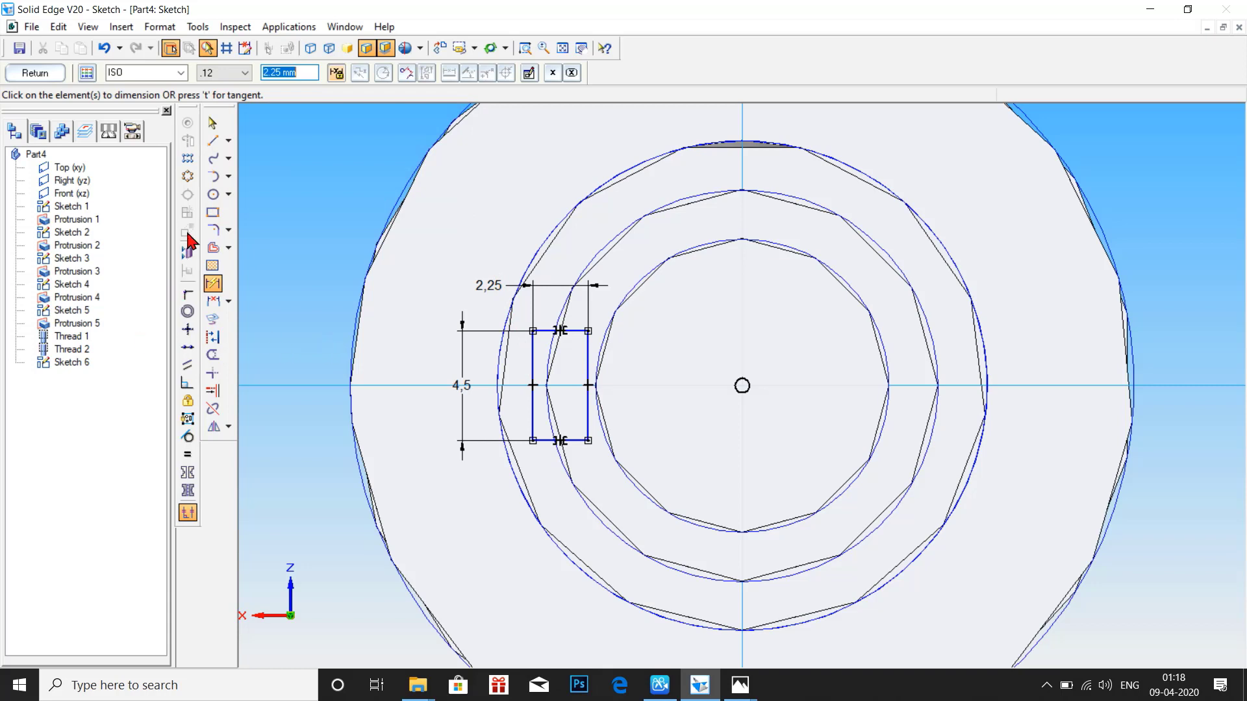
Step: Finish the rectangle sketch and cut it 28 mm deep along the 16 mm cylinder toward the larger shoulder as a slot
{"action": "left_click", "coordinate": [35, 73]}
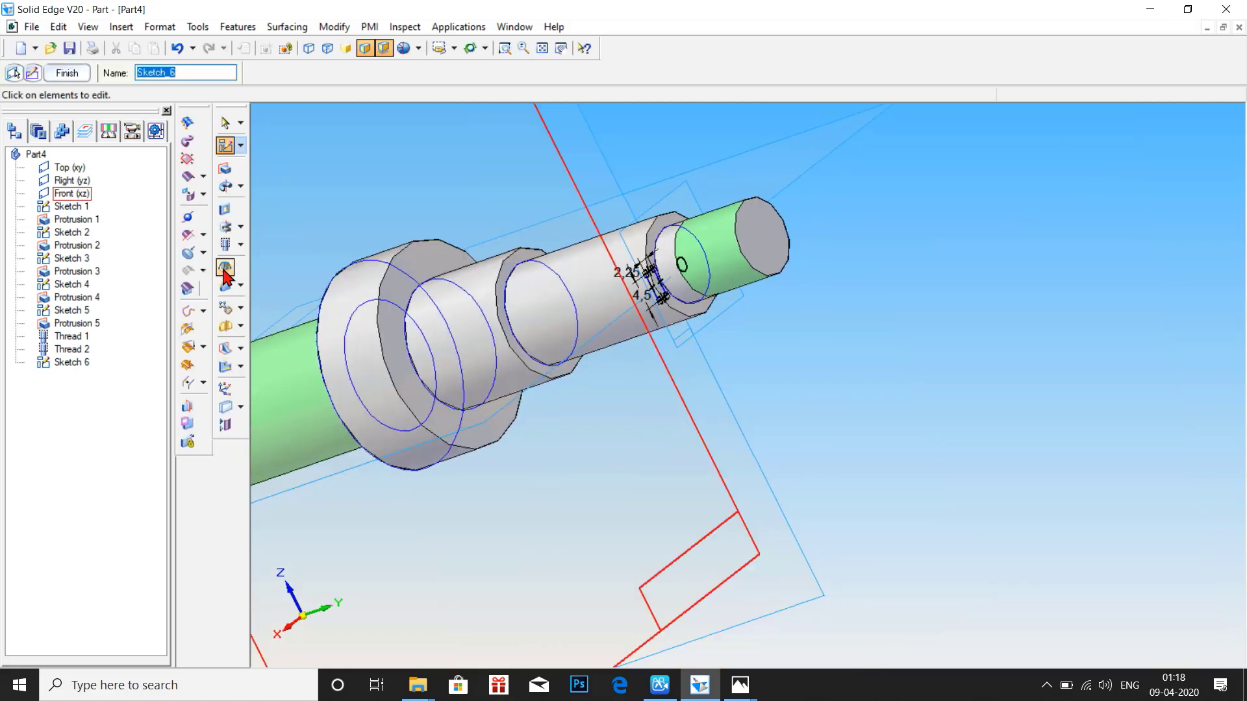
{"action": "left_click", "coordinate": [225, 209]}
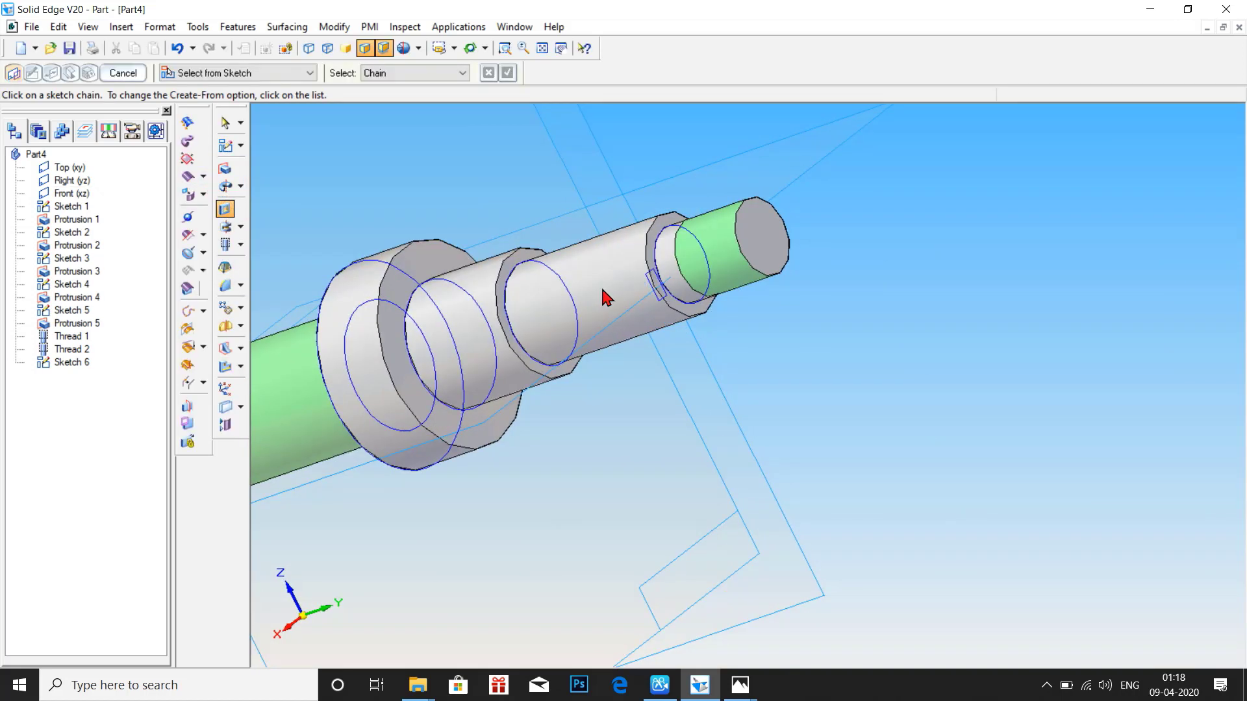
{"action": "left_click", "coordinate": [656, 297]}
{"action": "left_click", "coordinate": [508, 73]}
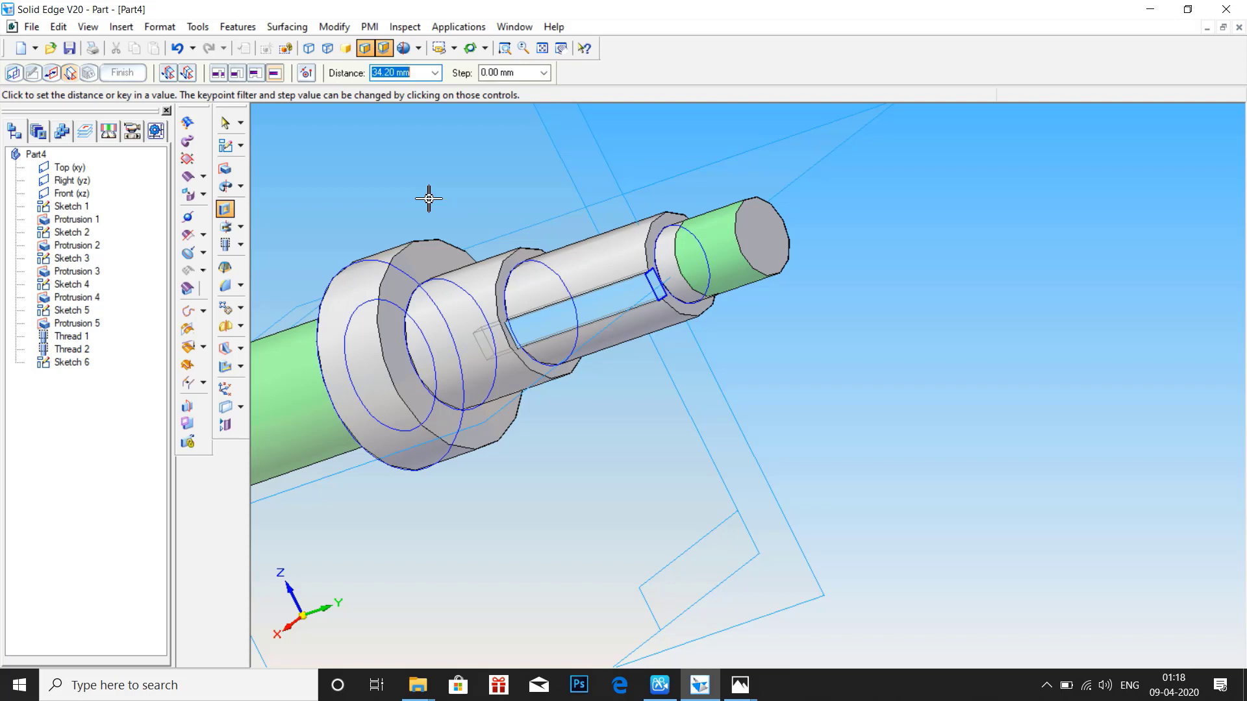
{"action": "type", "text": "28"}
{"action": "key", "text": "Return"}
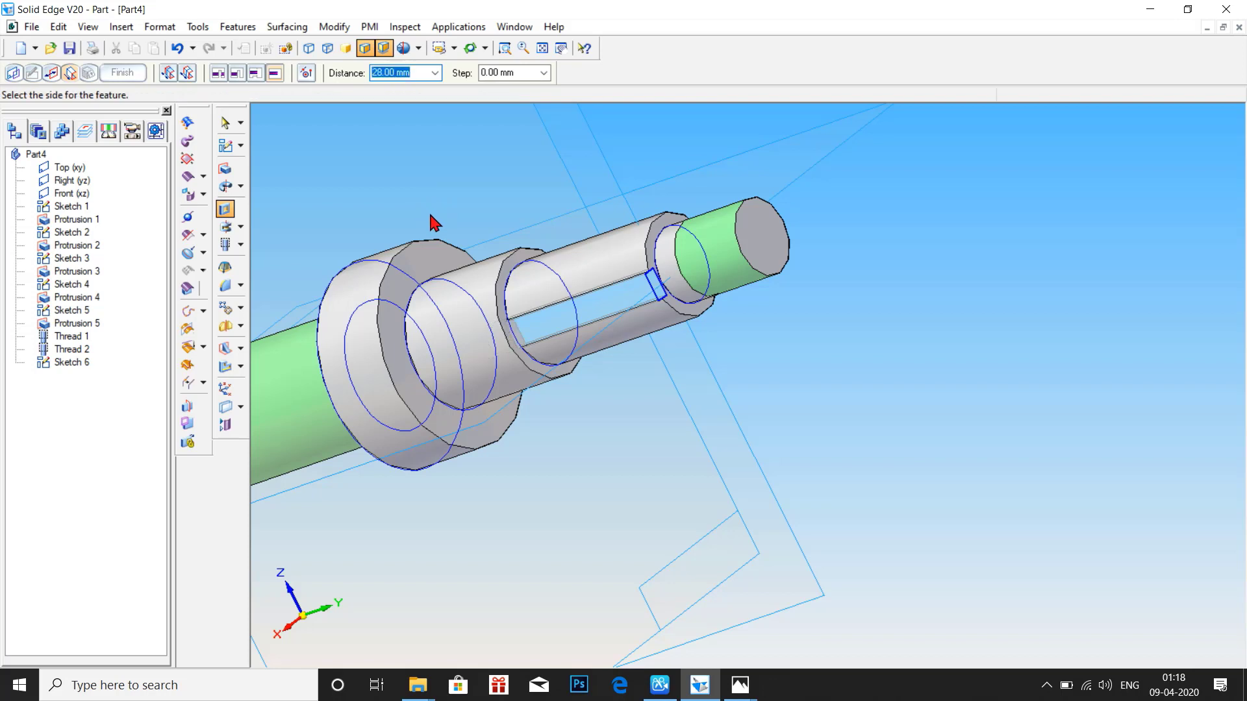
{"action": "middle_click_drag", "start_coordinate": [587, 363], "coordinate": [662, 362]}
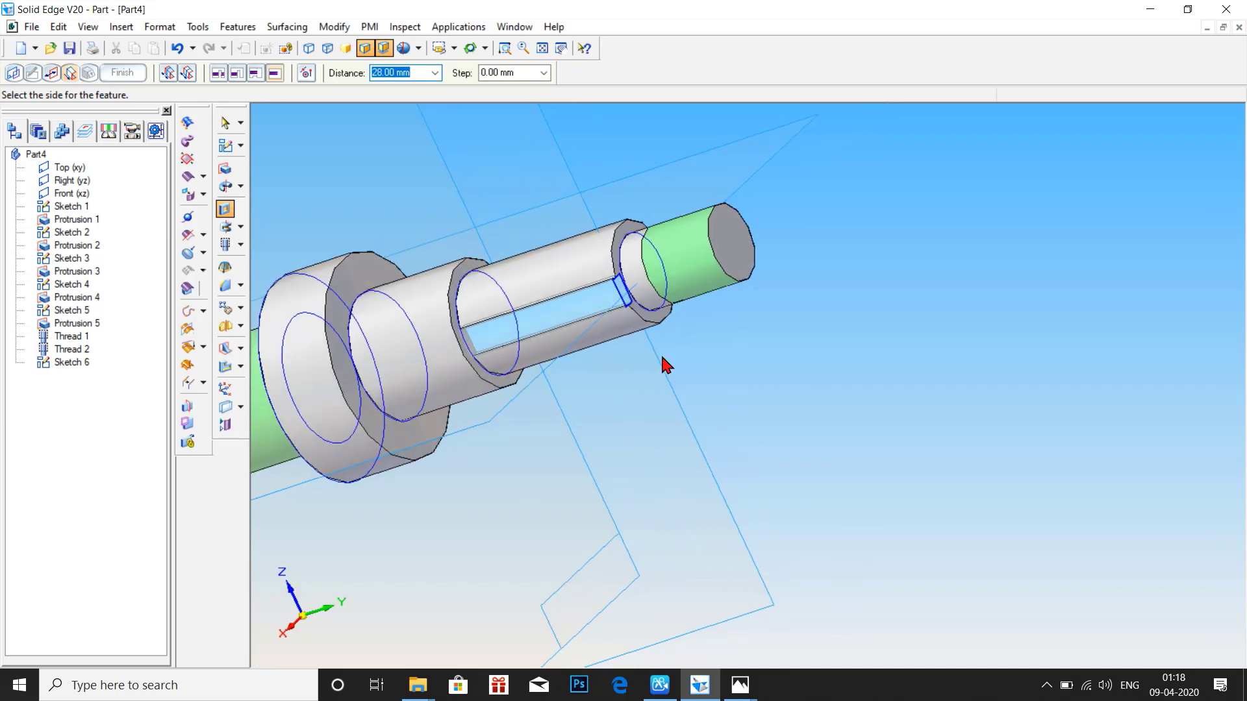
{"action": "left_click", "coordinate": [472, 427]}
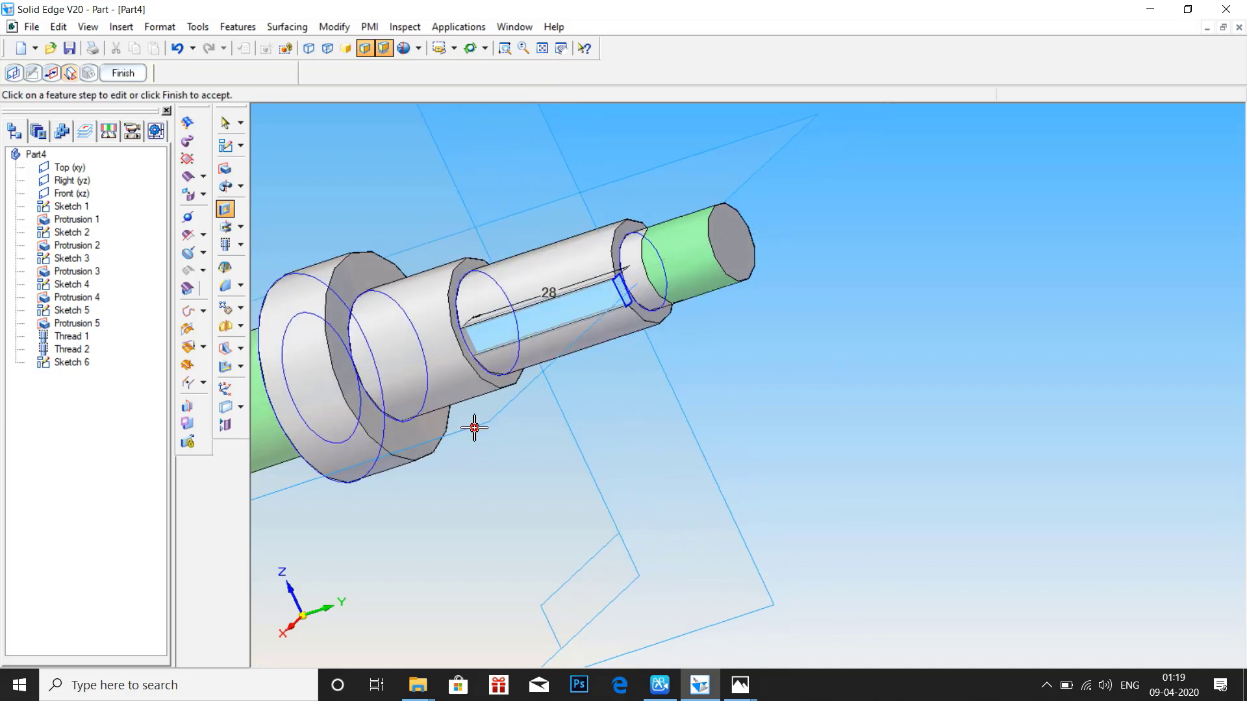
{"action": "left_click", "coordinate": [118, 77]}
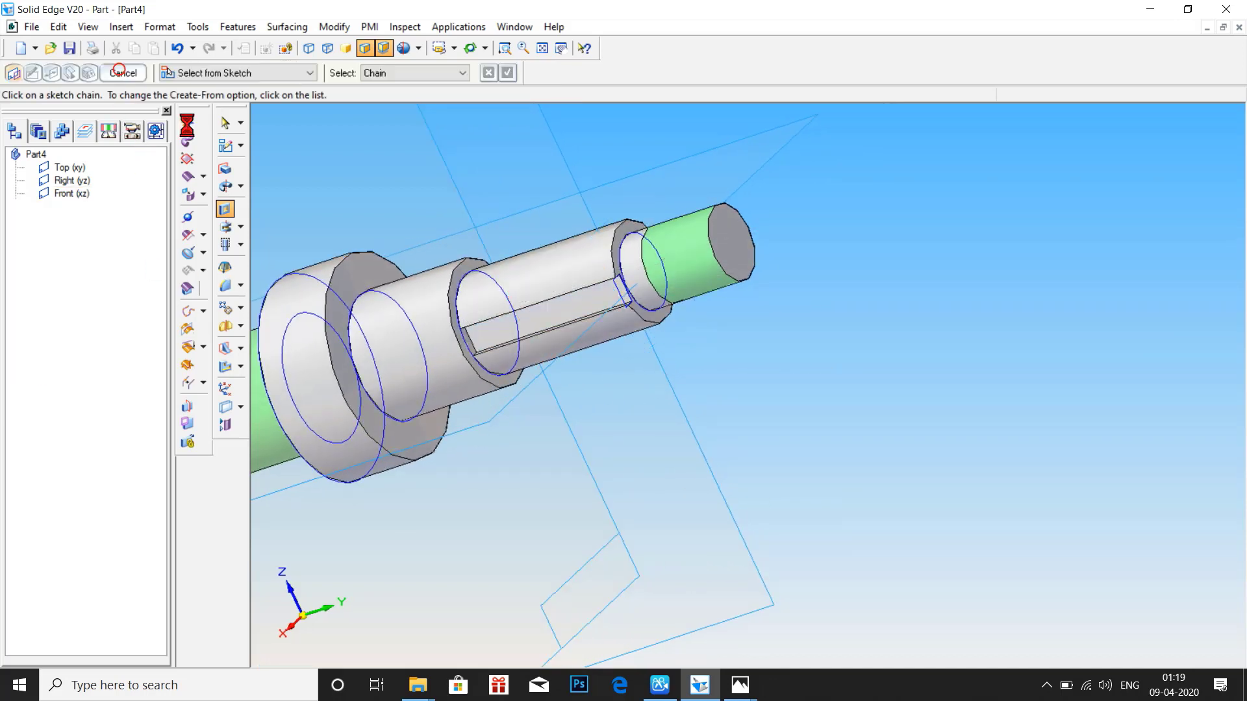
{"action": "mouse_move", "coordinate": [799, 398]}
{"action": "middle_mouse_down"}
{"action": "mouse_move", "coordinate": [729, 419]}
{"action": "mouse_move", "coordinate": [777, 418]}
{"action": "mouse_move", "coordinate": [798, 387]}
{"action": "middle_mouse_up"}
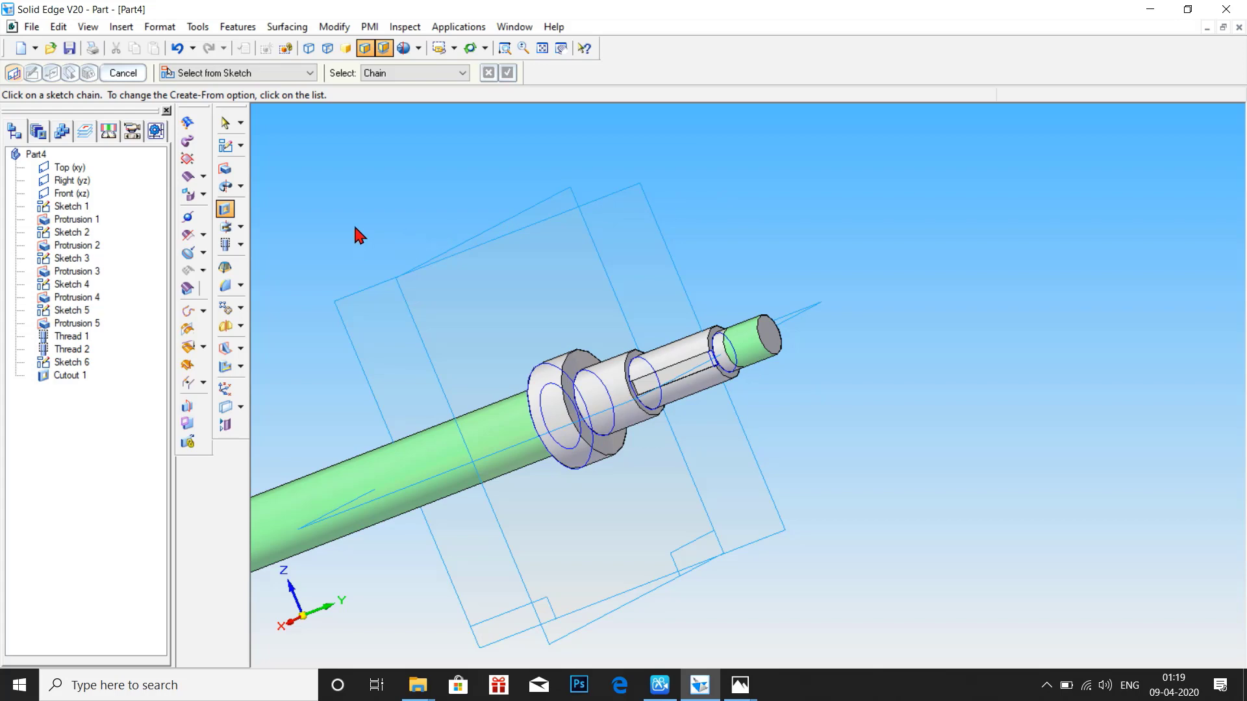
{"action": "left_click", "coordinate": [123, 73]}
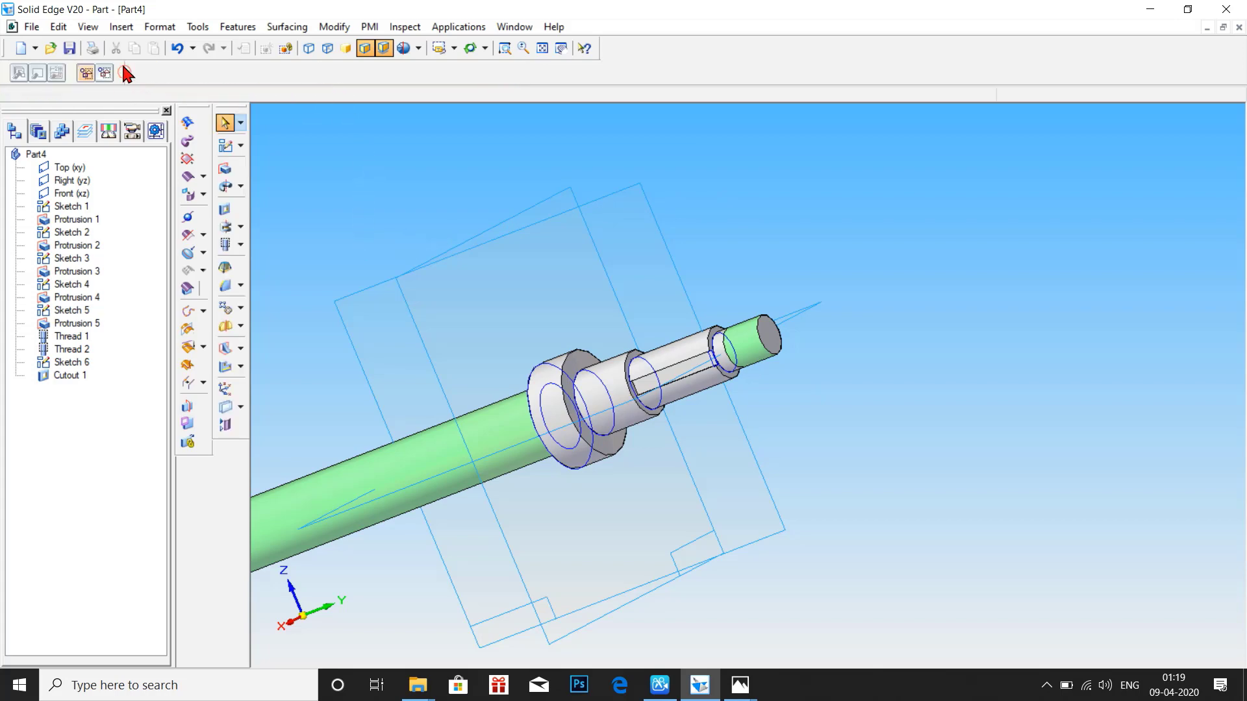
Step: Assign the material "fe 410W" to the part through the material table and apply it to the model
{"action": "left_click", "coordinate": [197, 27]}
{"action": "left_click", "coordinate": [252, 219]}
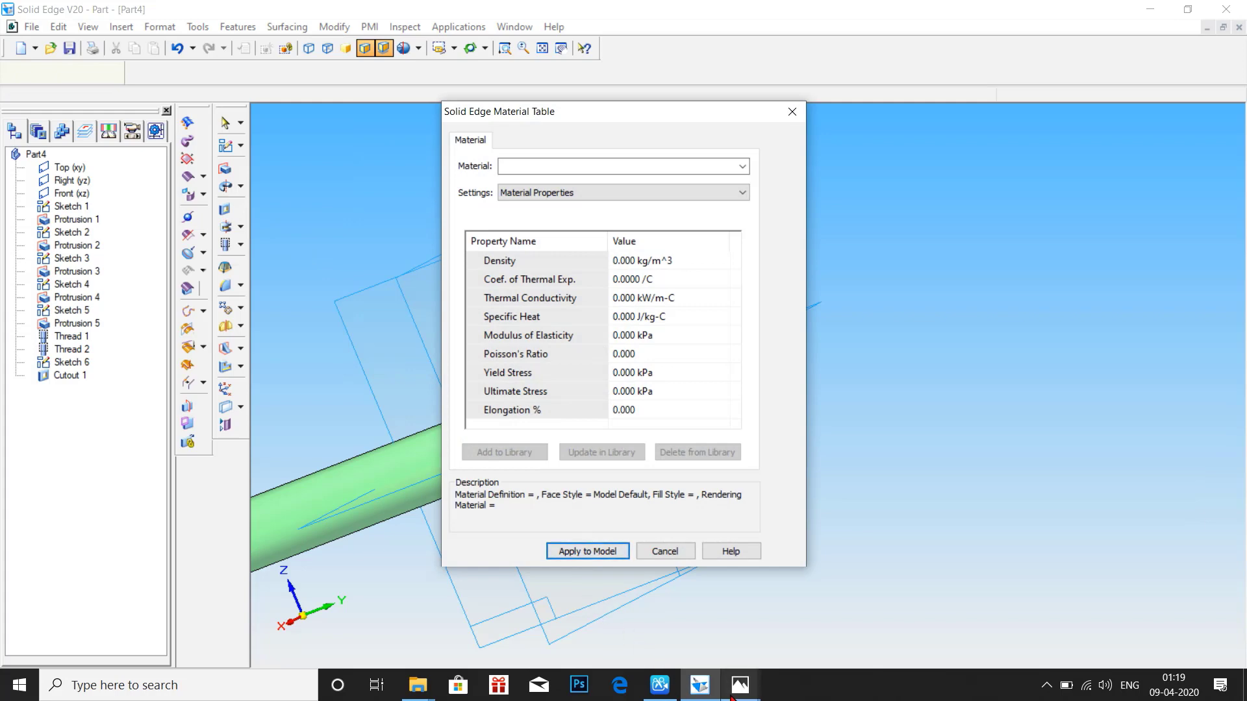
{"action": "mouse_move", "coordinate": [740, 686]}
{"action": "mouse_move", "coordinate": [788, 633]}
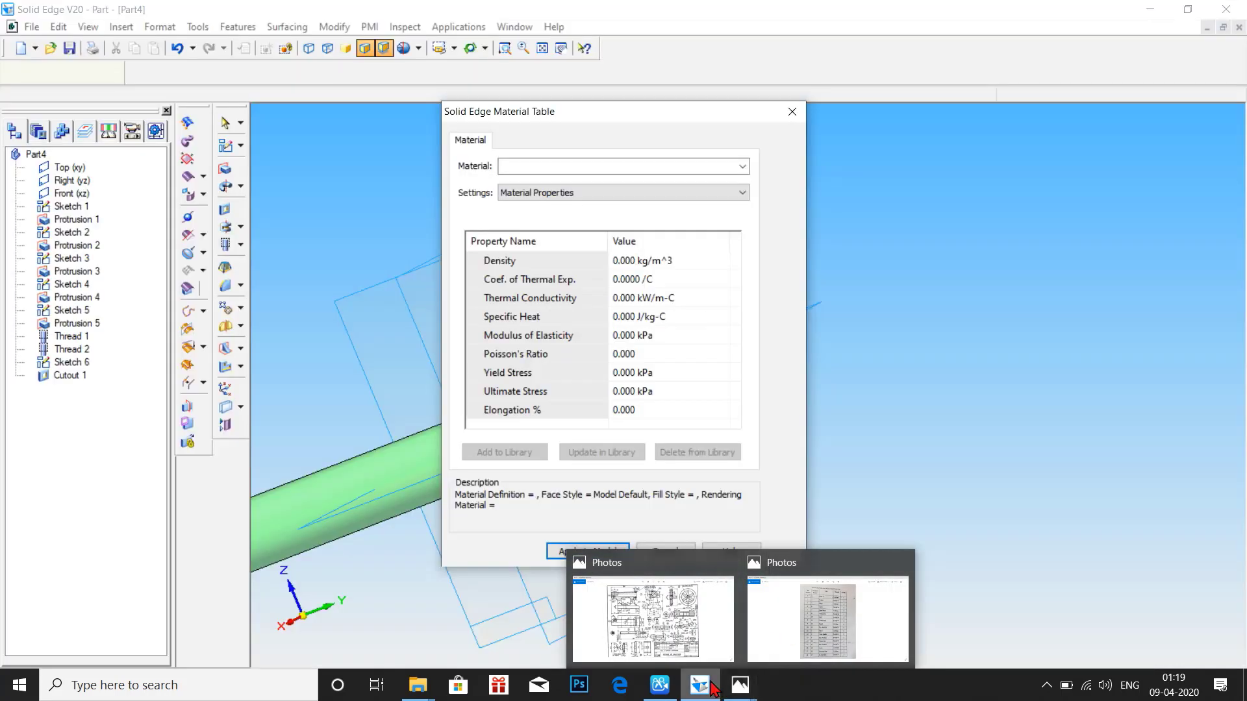
{"action": "mouse_move", "coordinate": [700, 685]}
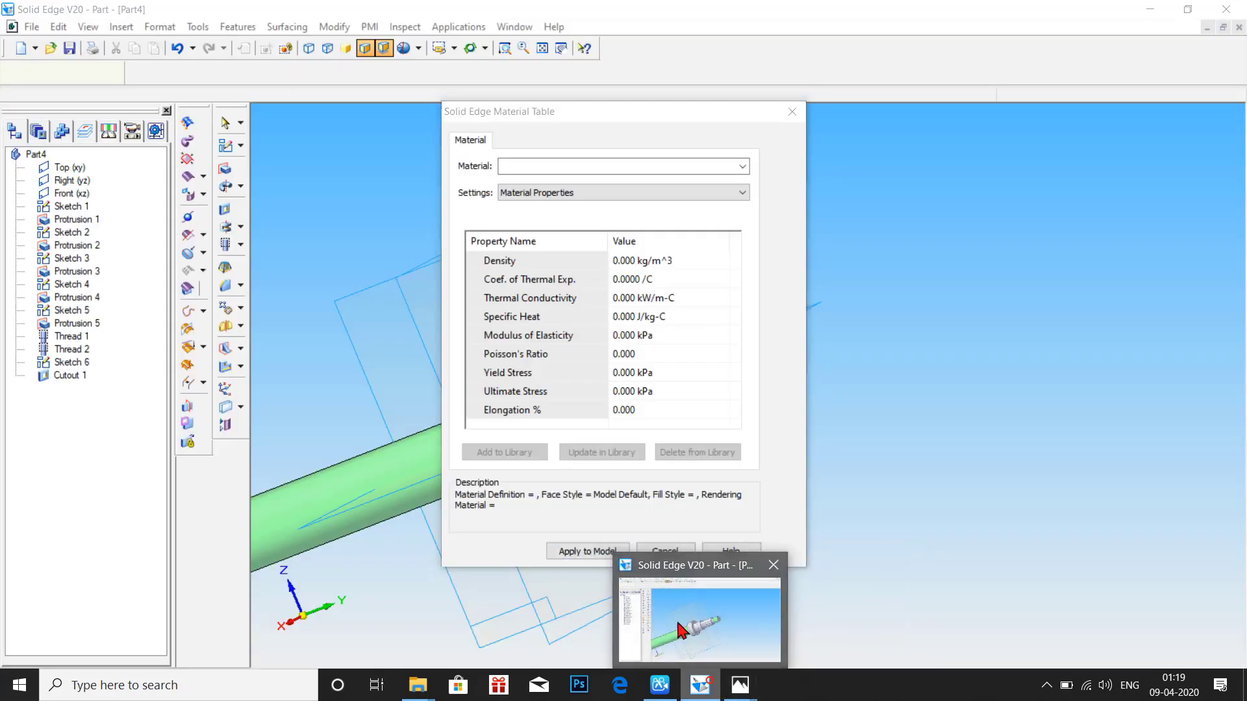
{"action": "left_click", "coordinate": [522, 168]}
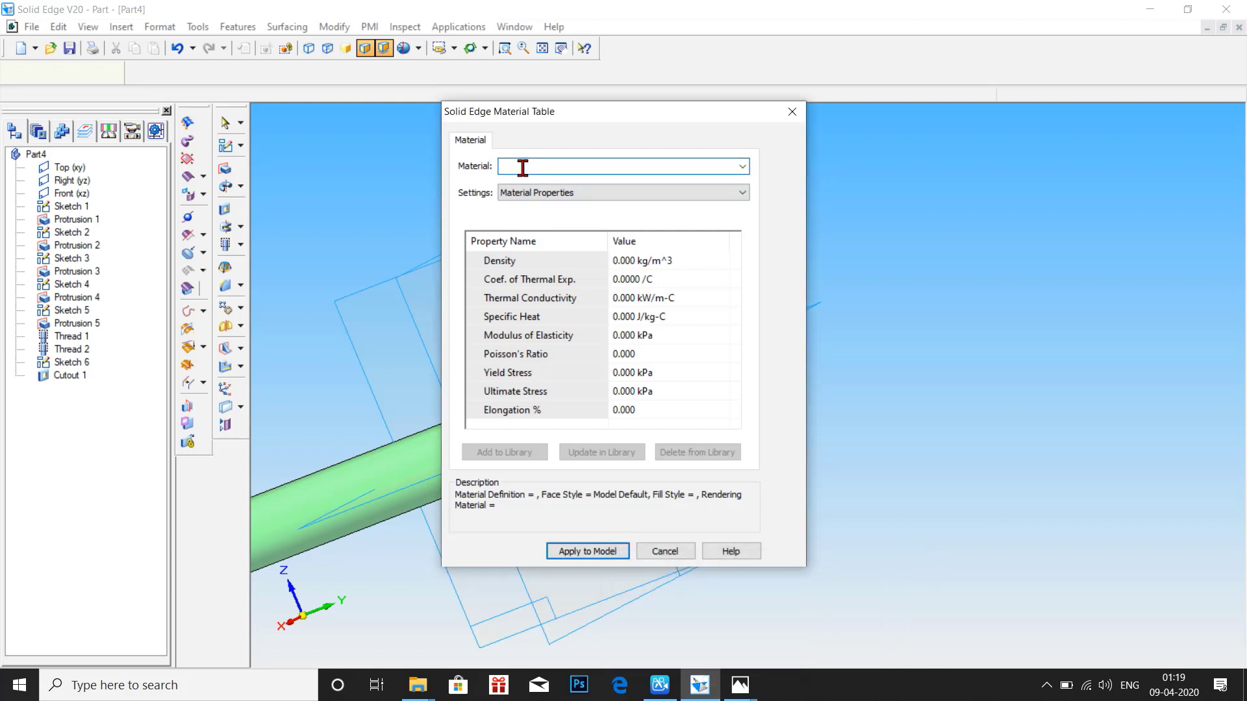
{"action": "type", "text": "fe 41"}
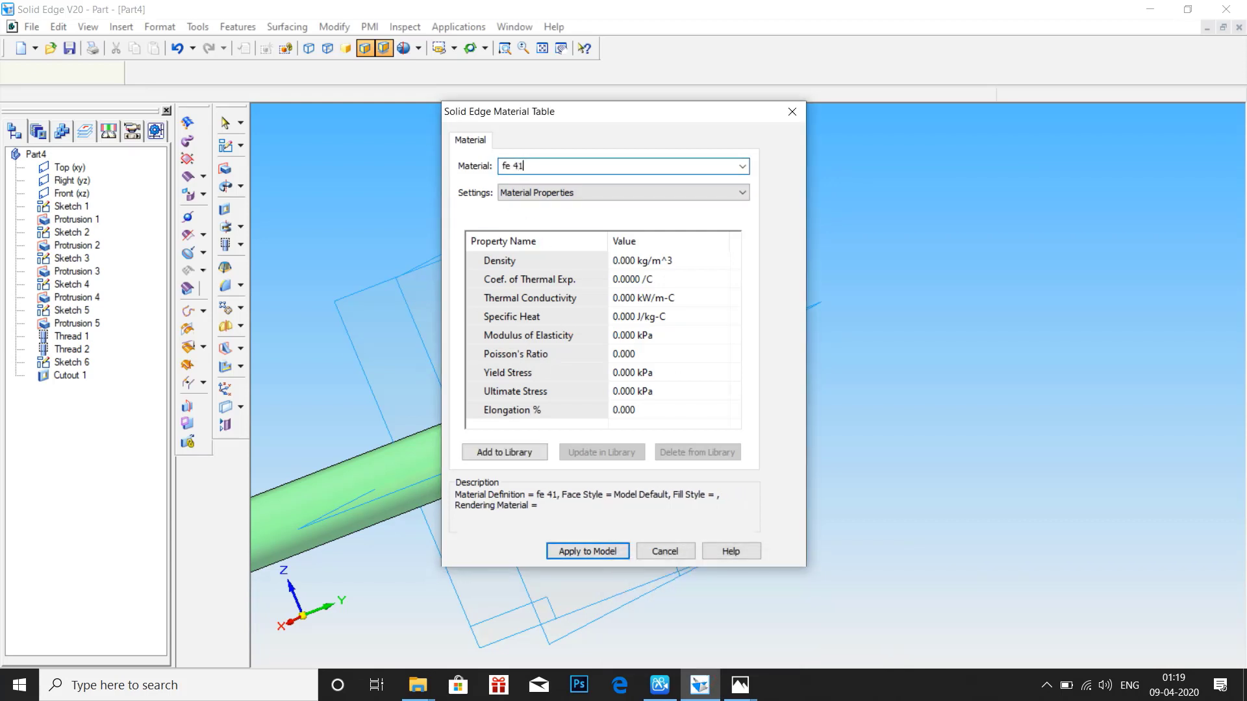
{"action": "type", "text": "0w"}
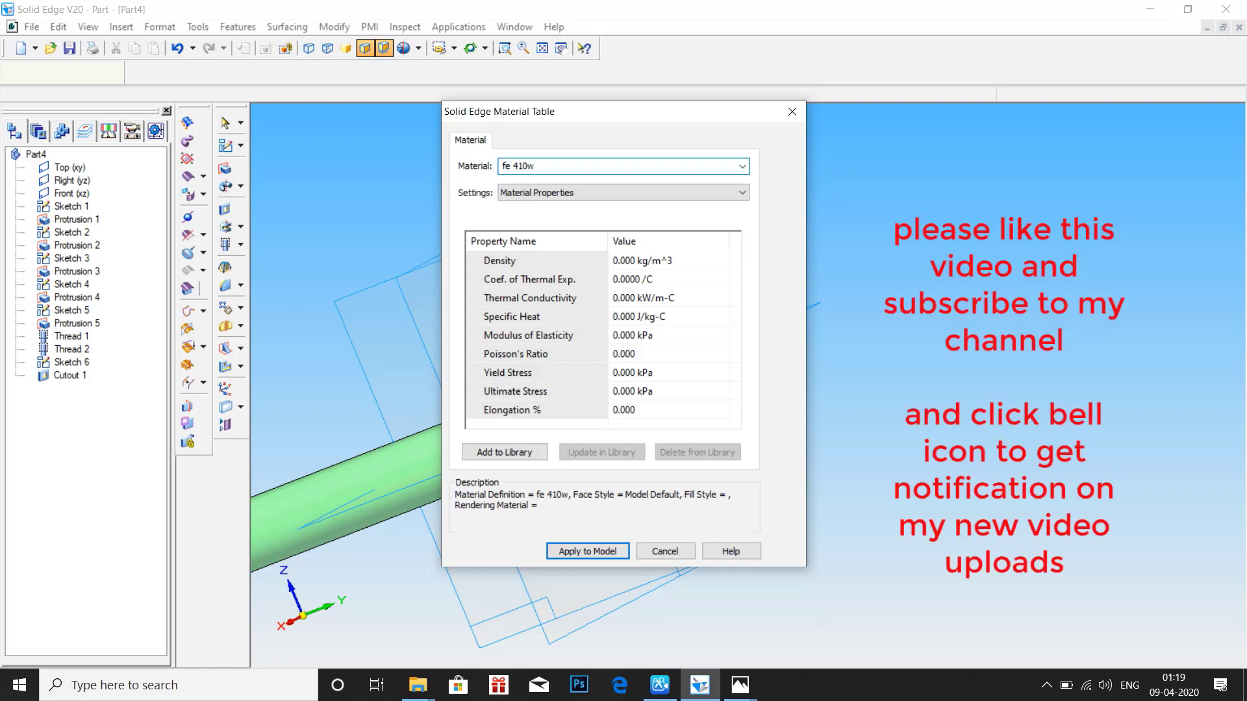
{"action": "key", "text": "BackSpace"}
{"action": "type", "text": "W"}
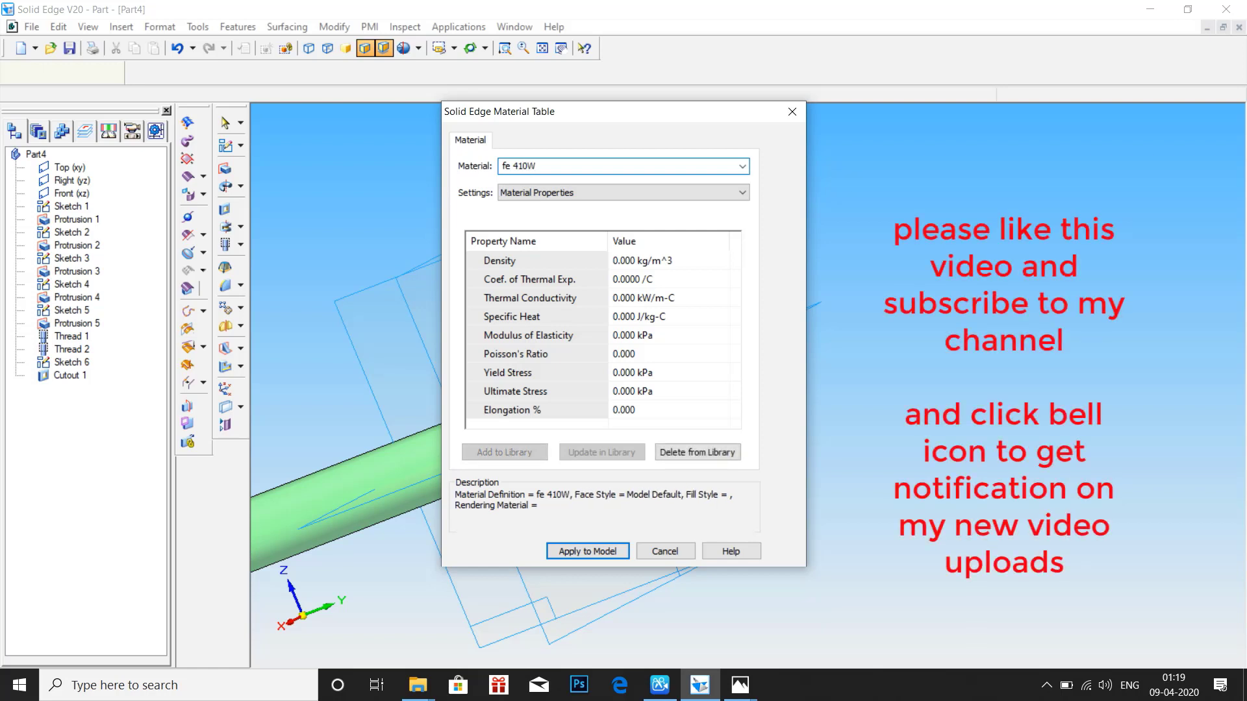
{"action": "left_click", "coordinate": [593, 550]}
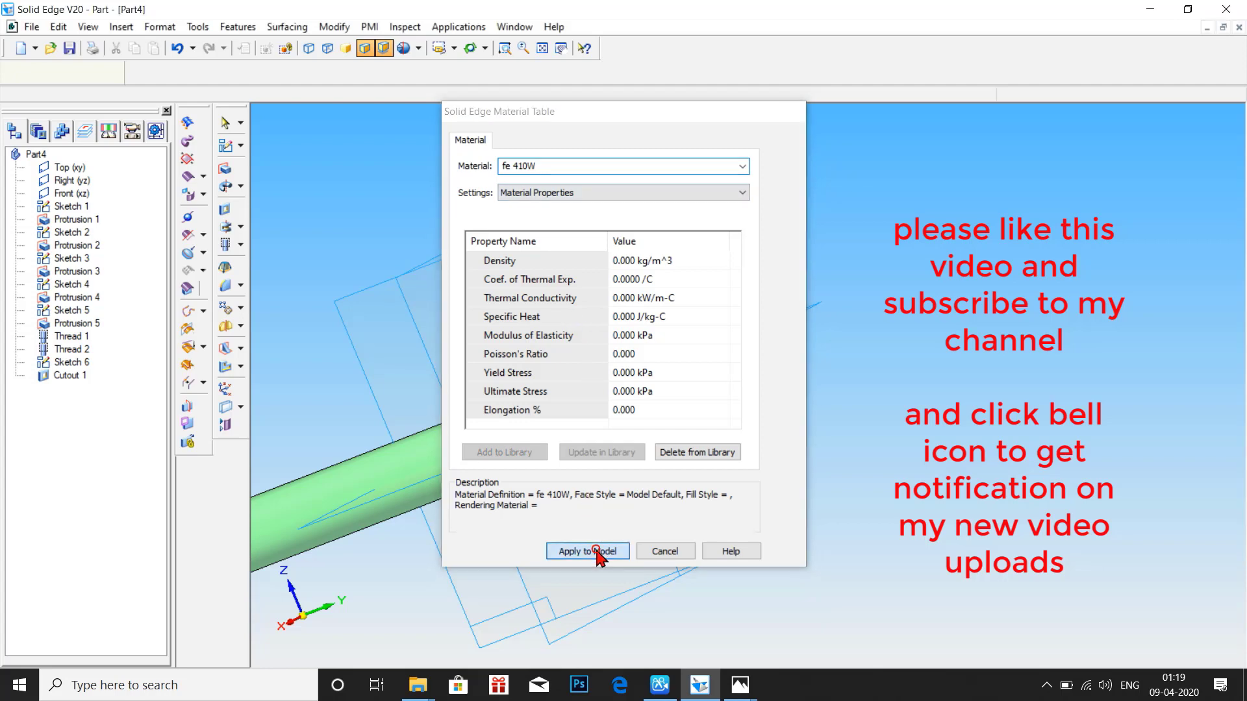
Step: Enter a title starting with "screw" in the summary section of the part's file properties
{"action": "left_click", "coordinate": [32, 26]}
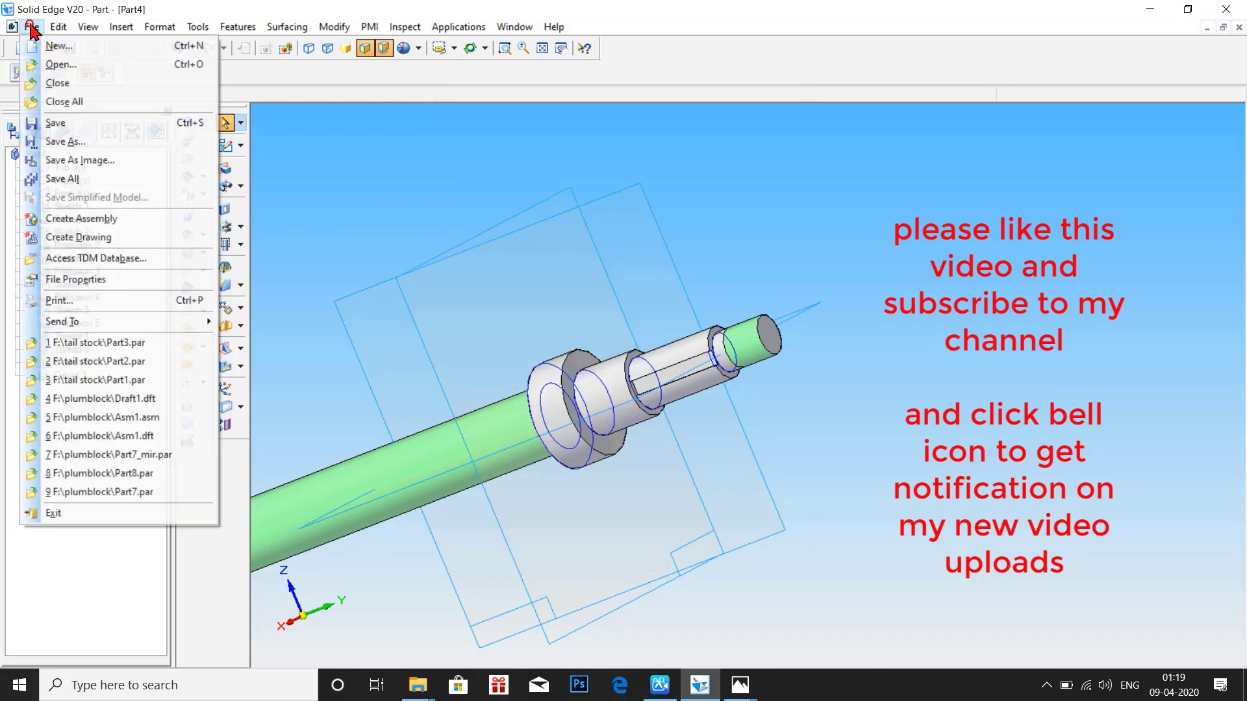
{"action": "left_click", "coordinate": [74, 279]}
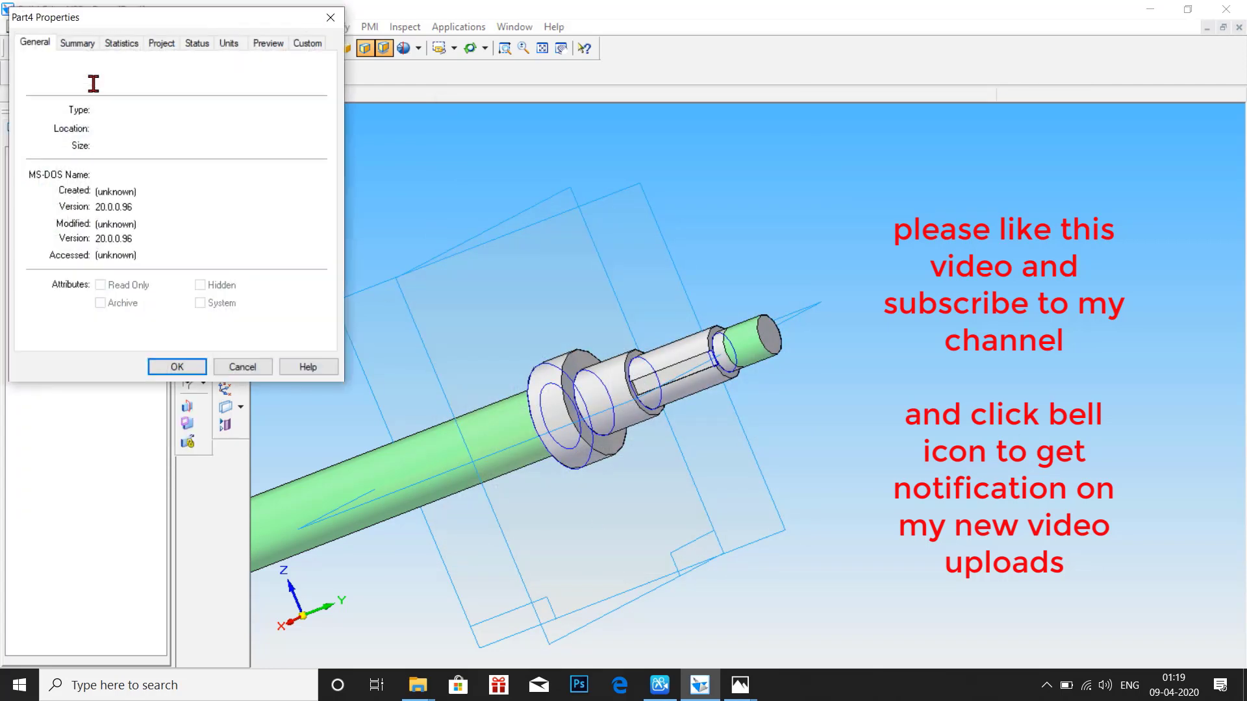
{"action": "left_click", "coordinate": [77, 42]}
{"action": "left_click", "coordinate": [85, 67]}
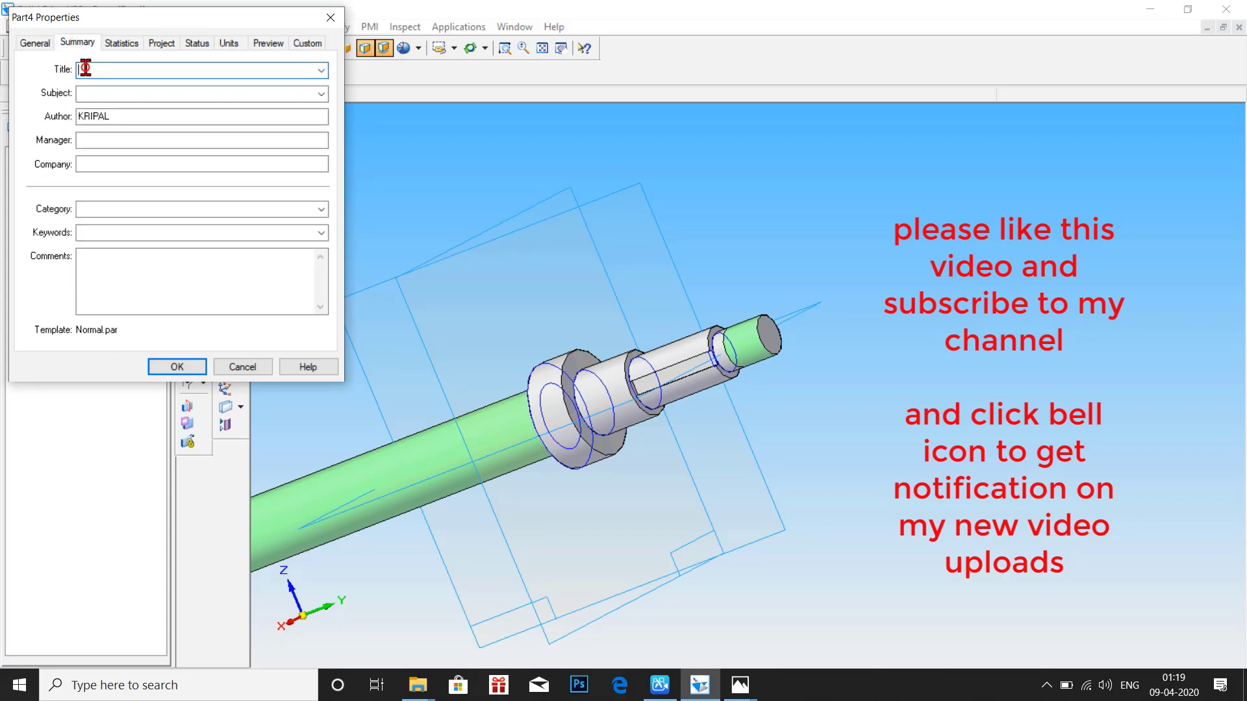
{"action": "type", "text": "svcrews"}
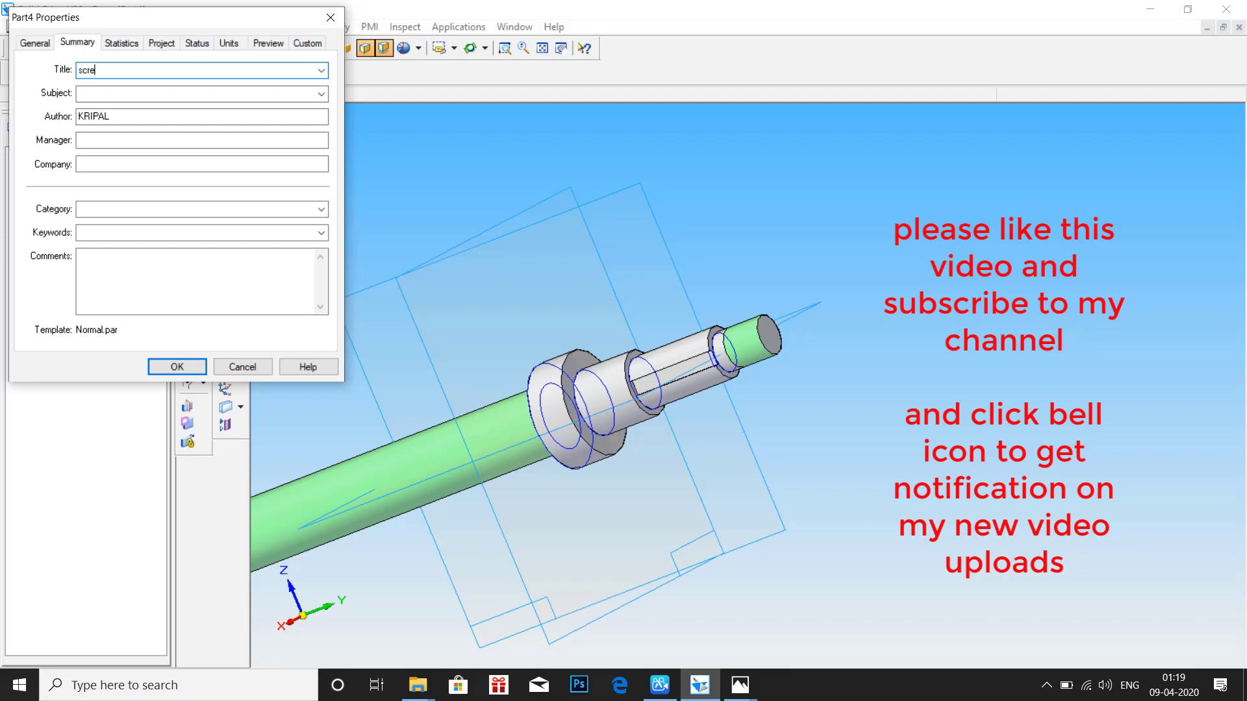